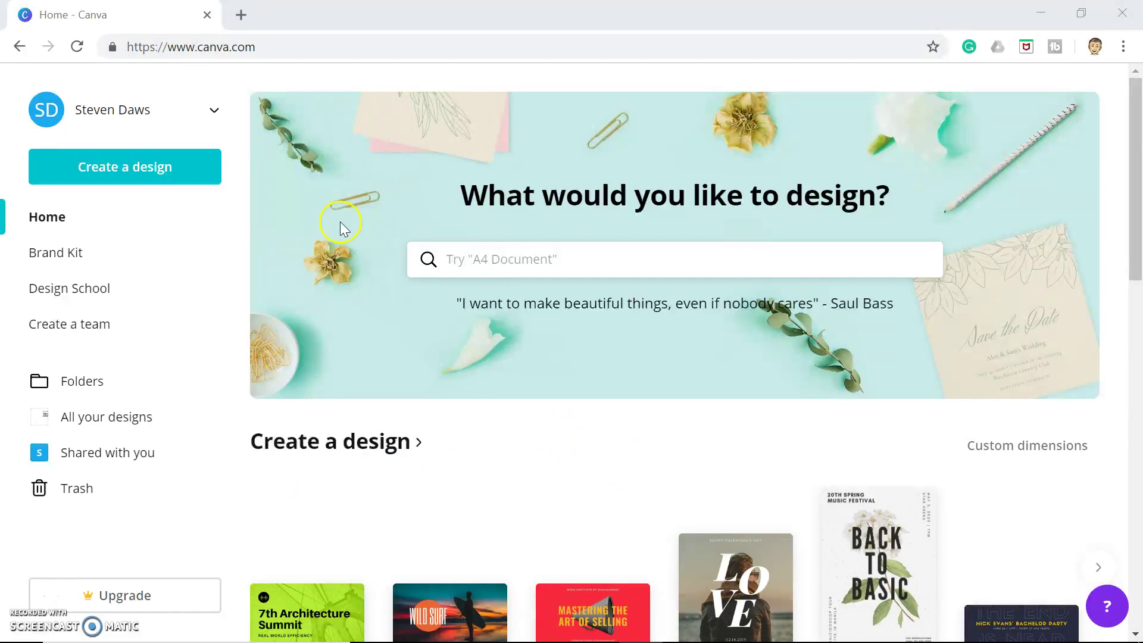
# Scroll the Canva home page and start a new 2560 × 1440 px YouTube Channel Art design
pyautogui.moveTo(256, 47); pyautogui.dragTo(150, 48)
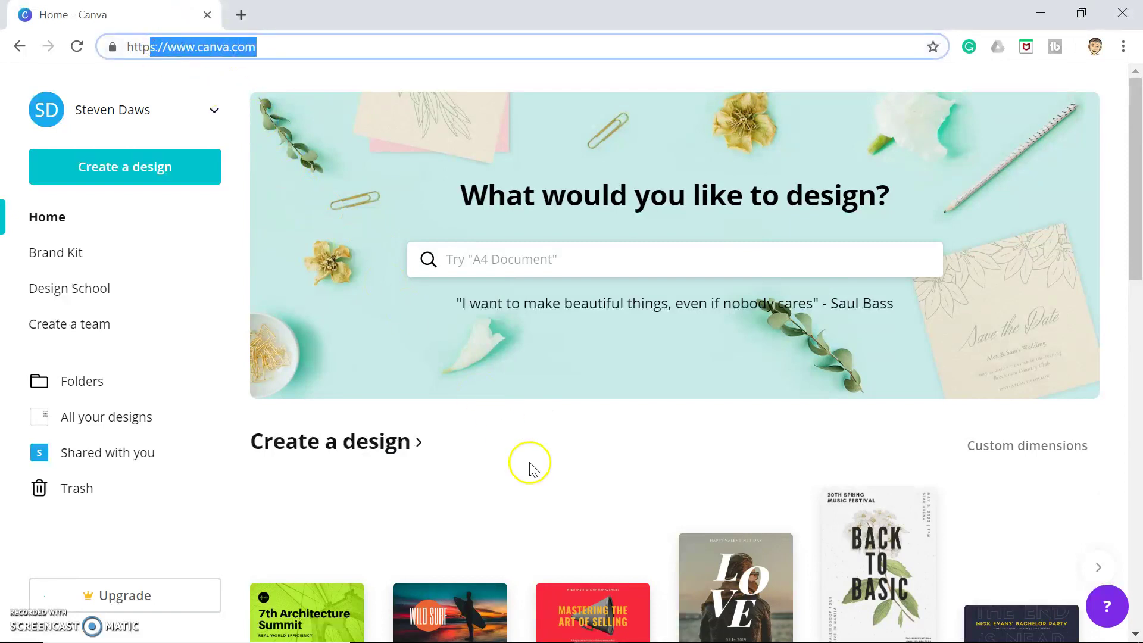
pyautogui.click(527, 496)
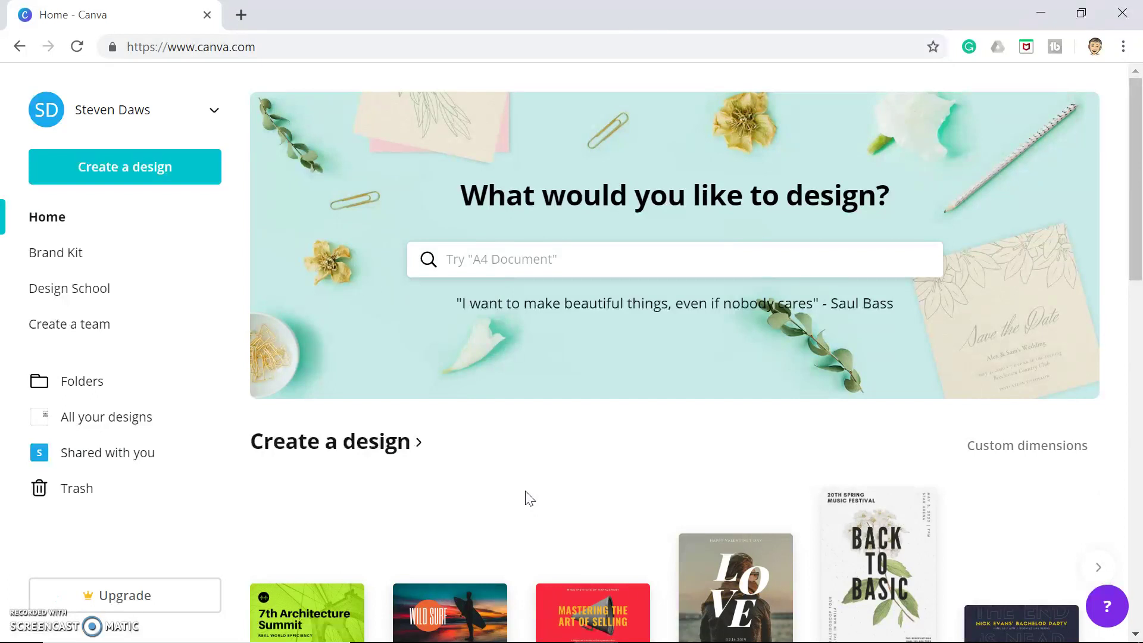
pyautogui.scroll(-2, 510, 508)
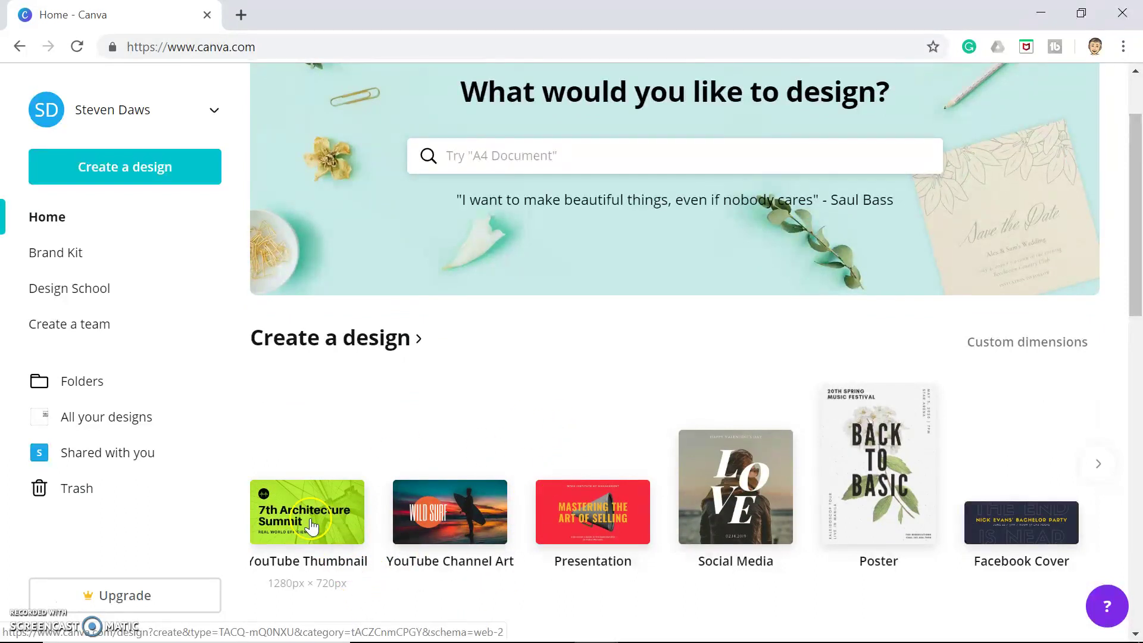
pyautogui.click(476, 543)
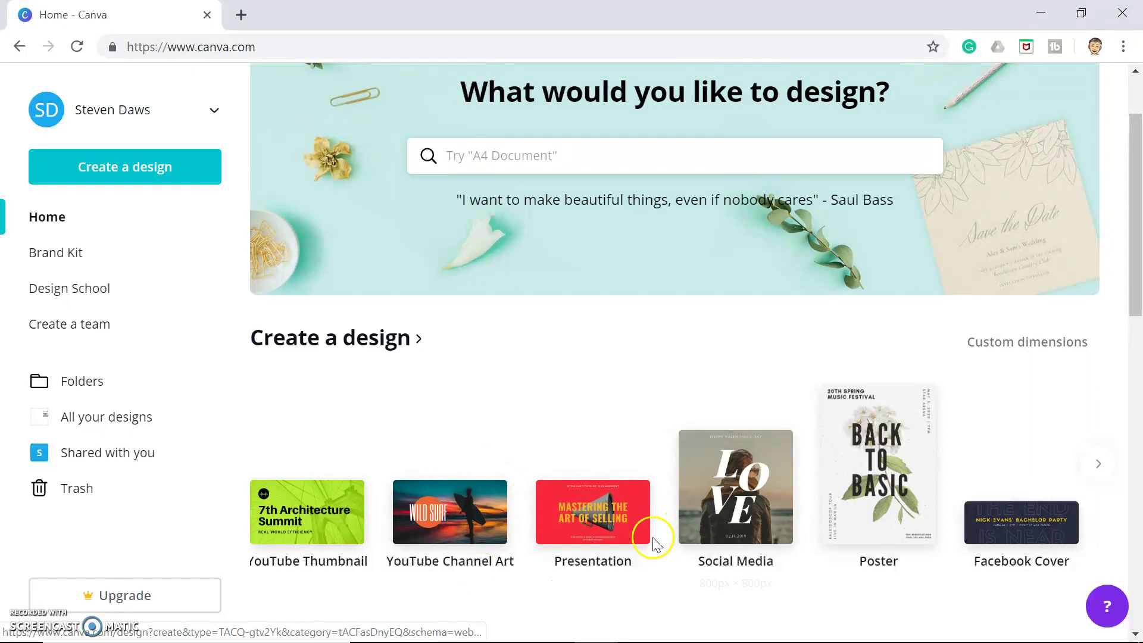
pyautogui.click(579, 489)
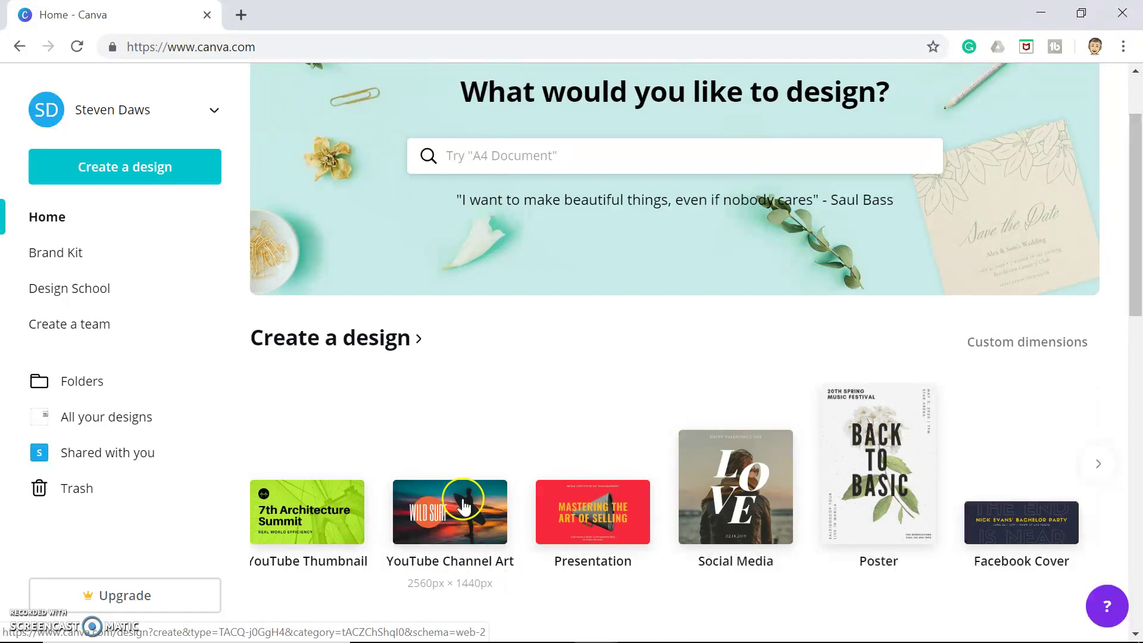
pyautogui.click(463, 509)
pyautogui.click(463, 509)
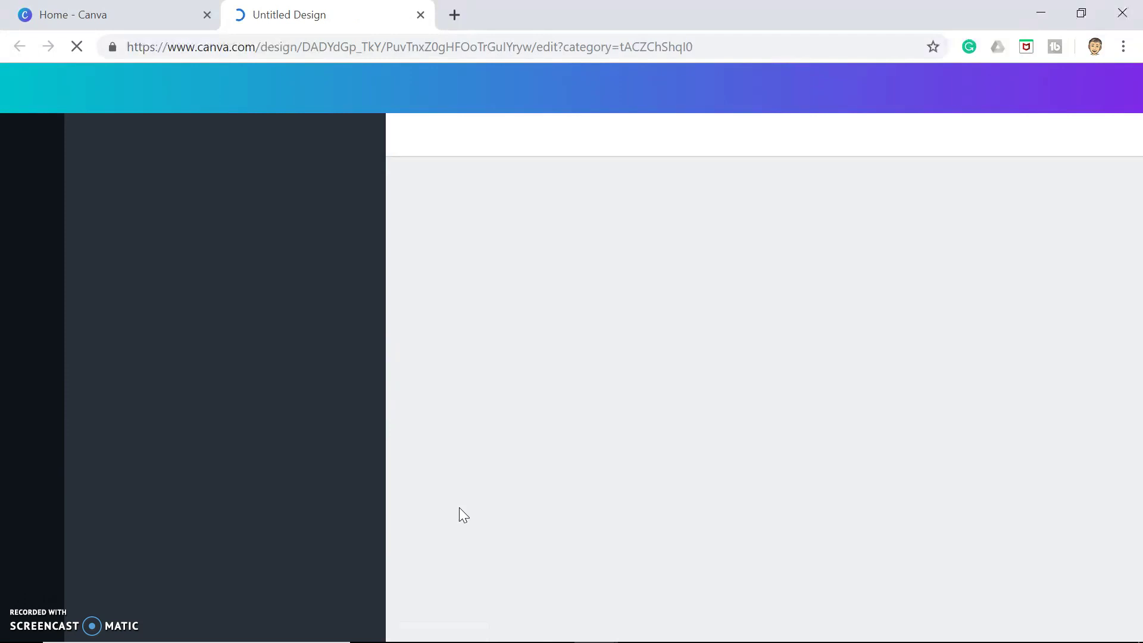
# Browse the Music templates and apply the retro cassette 'Adeline's Mixtape' template
pyautogui.click(592, 402)
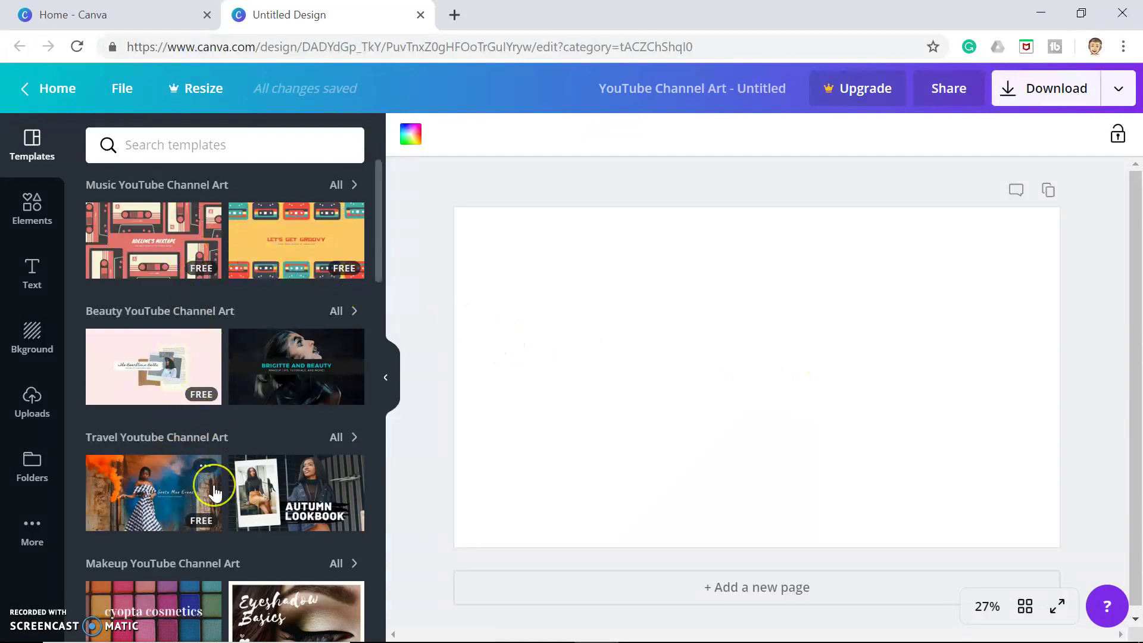
pyautogui.scroll(-5, 214, 493)
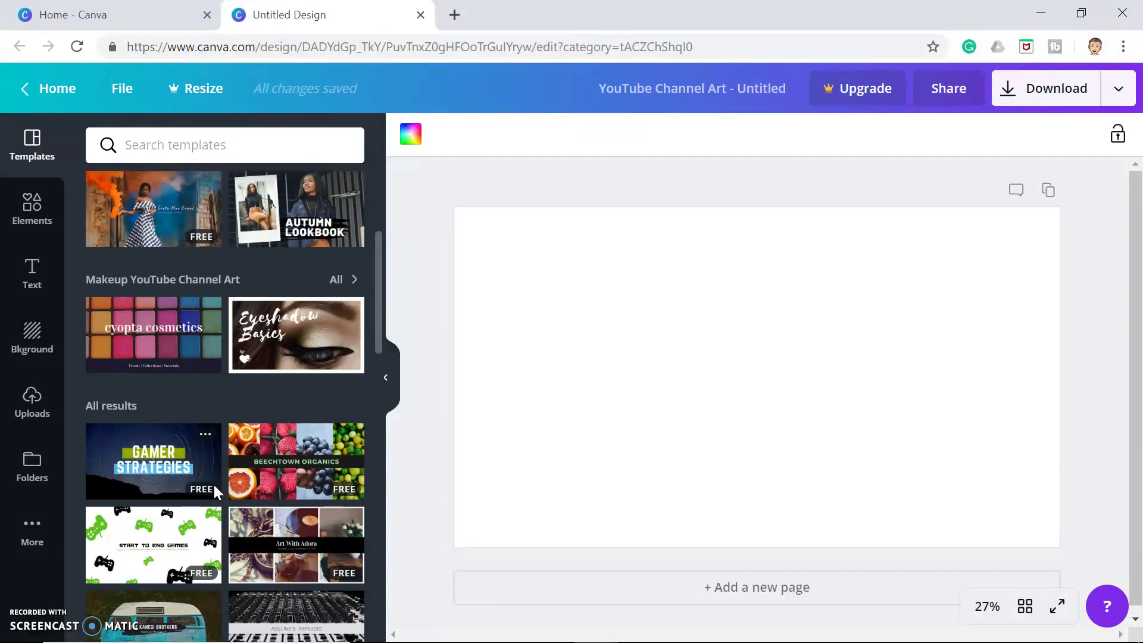
pyautogui.scroll(-1, 230, 473)
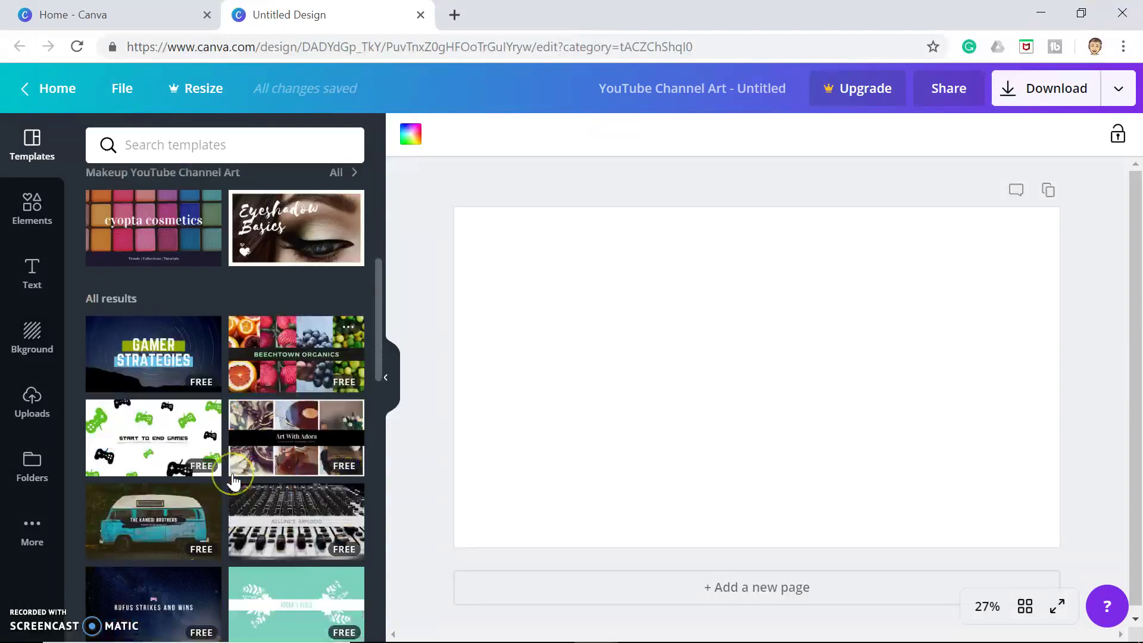
pyautogui.scroll(6, 233, 481)
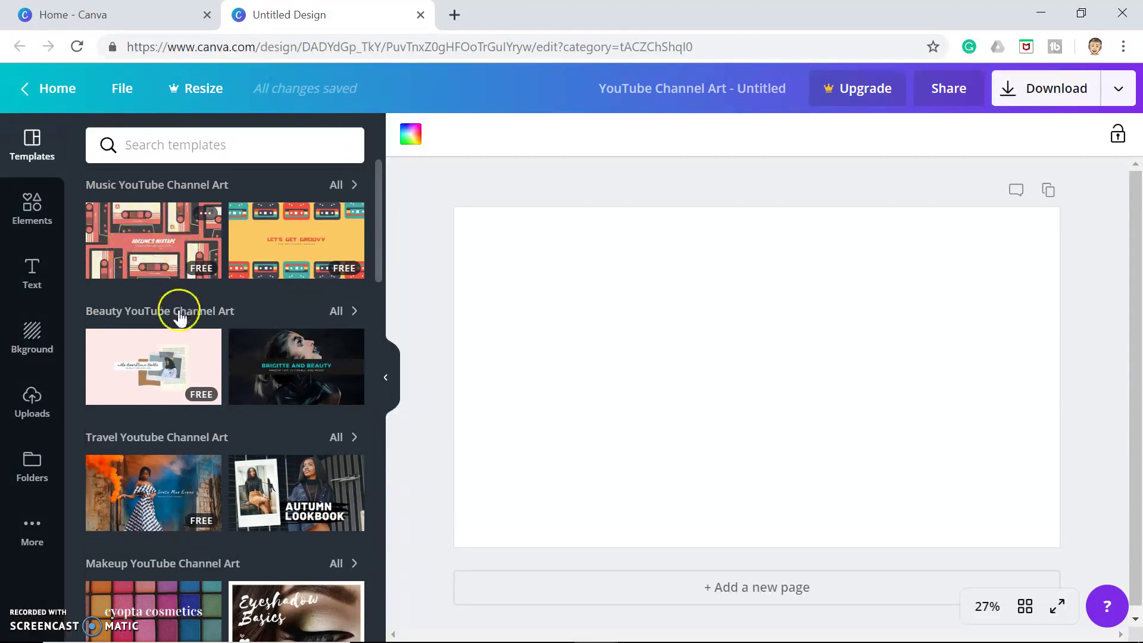
pyautogui.click(162, 242)
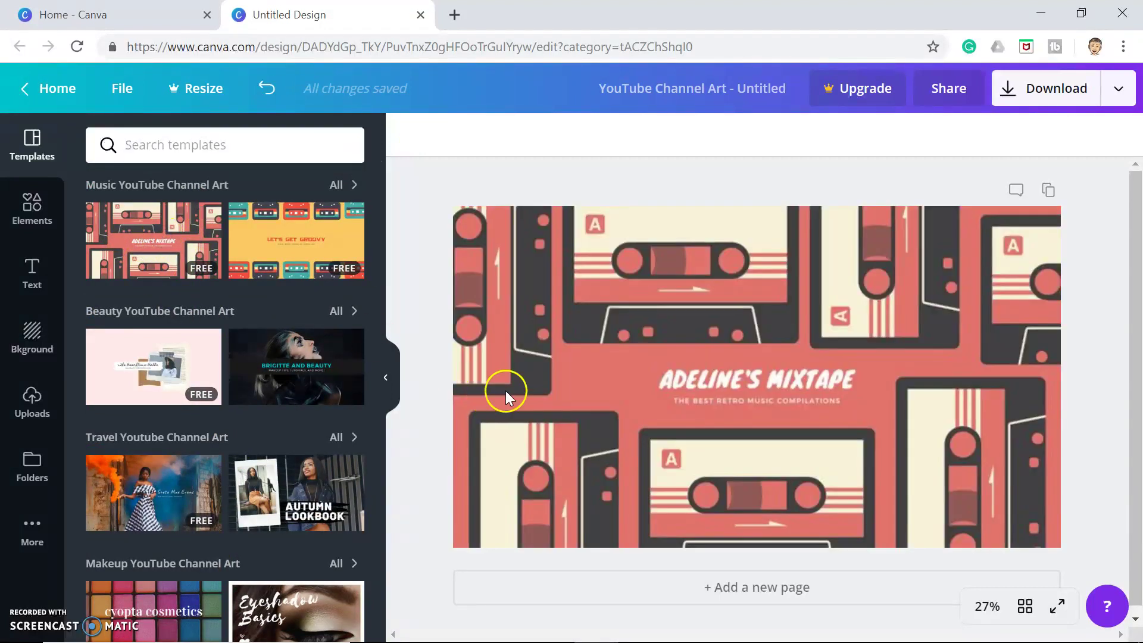
# Replace the 'MIXTAPE' title text with the channel owner's name in capitals
pyautogui.click(715, 299)
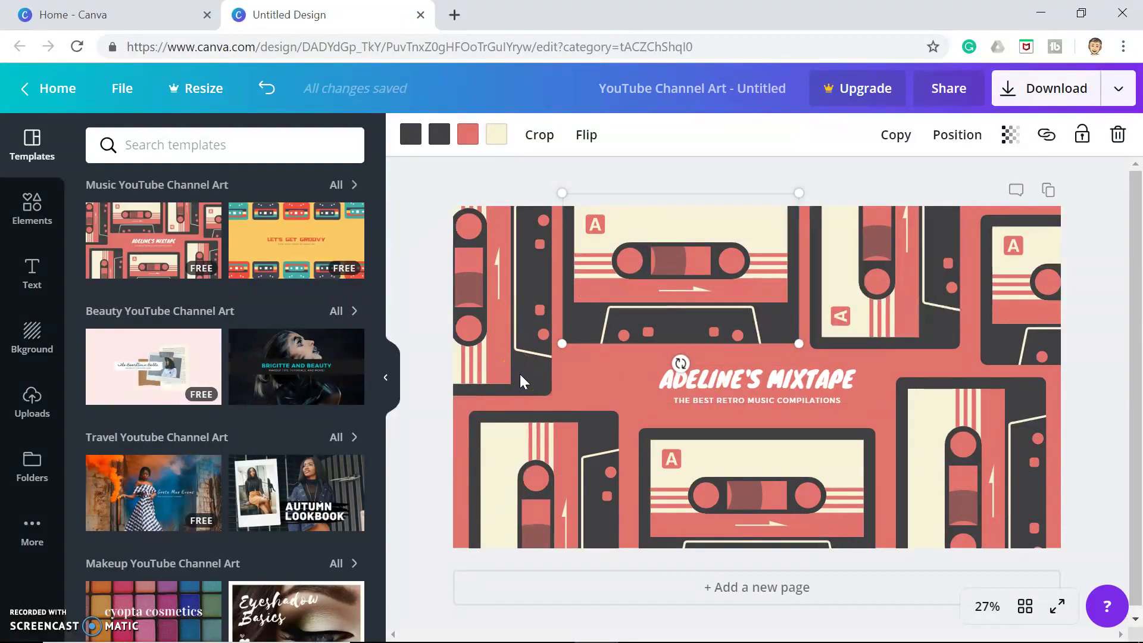
pyautogui.click(721, 377)
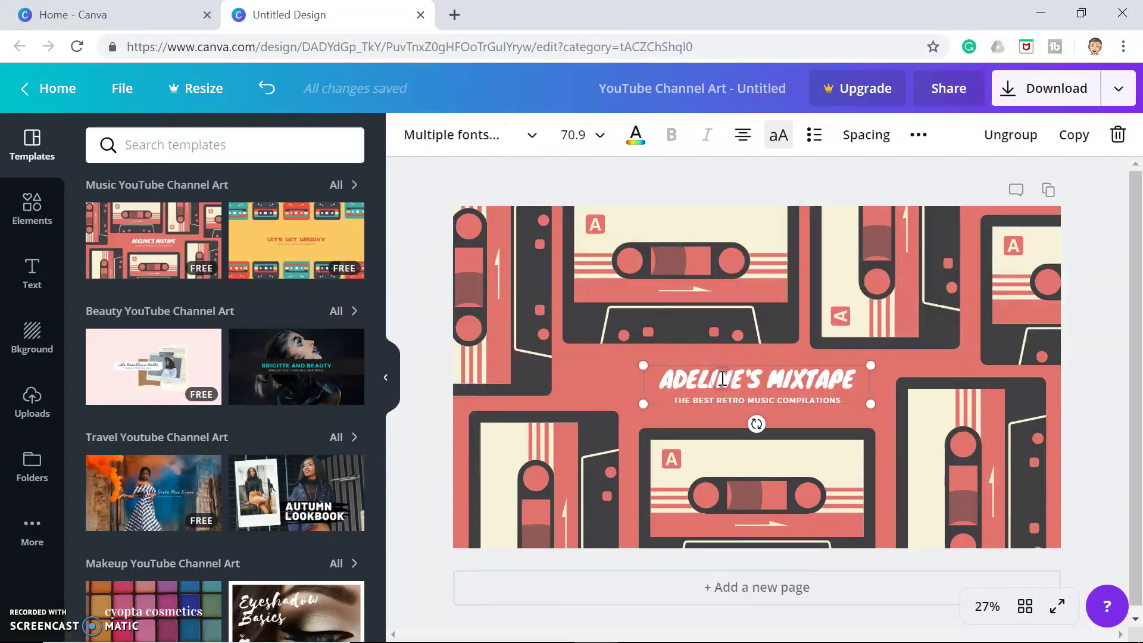
pyautogui.moveTo(867, 377); pyautogui.dragTo(780, 376)
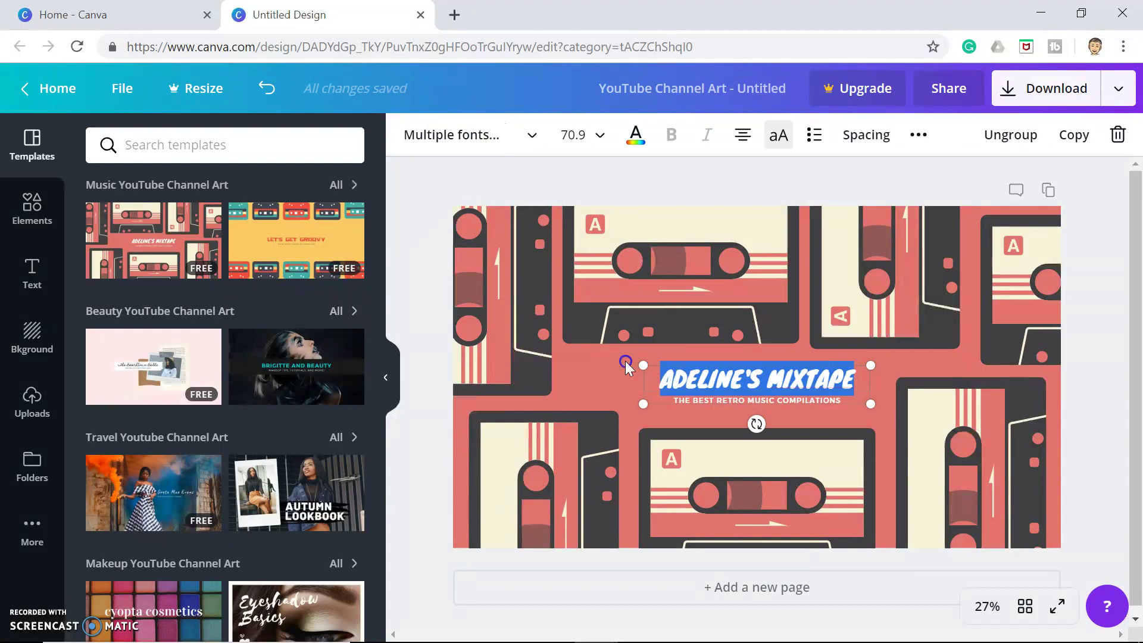
pyautogui.press('BackSpace')
pyautogui.press('BackSpace')
pyautogui.press('BackSpace')
pyautogui.press('BackSpace')
pyautogui.press('BackSpace')
pyautogui.press('BackSpace')
pyautogui.press('BackSpace')
pyautogui.press('BackSpace')
pyautogui.press('BackSpace')
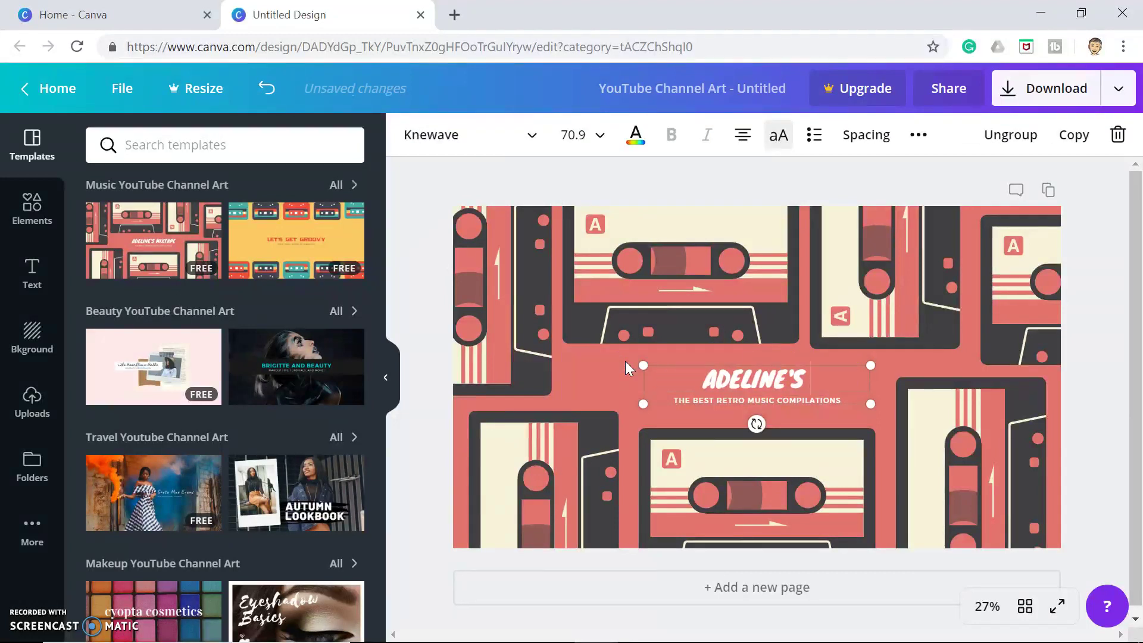
pyautogui.press('BackSpace')
pyautogui.press('BackSpace')
pyautogui.press('BackSpace')
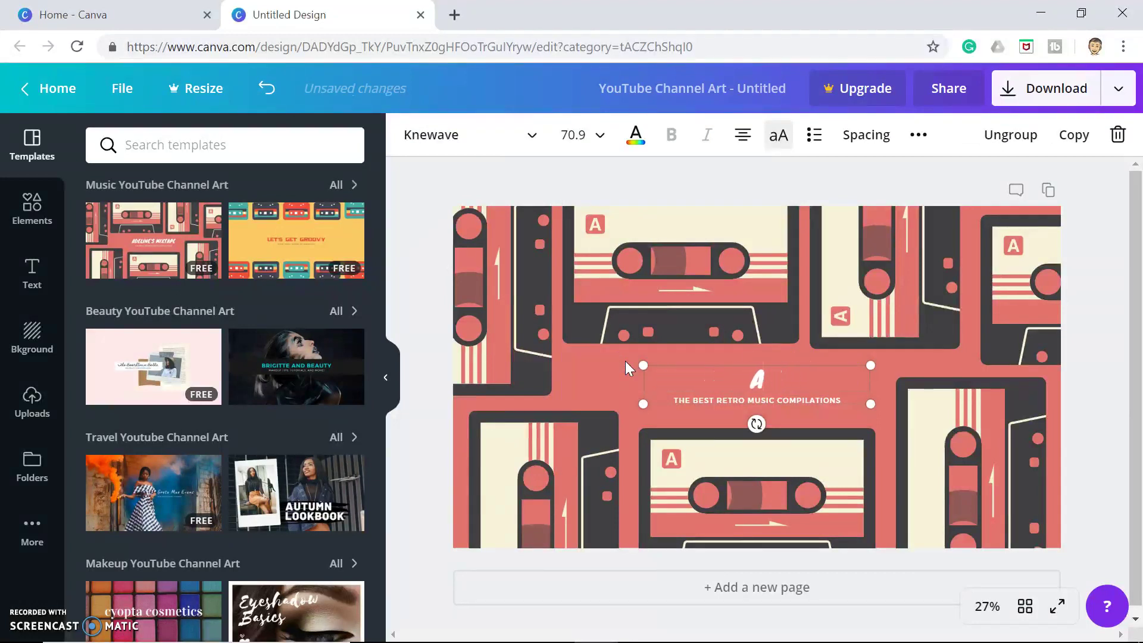
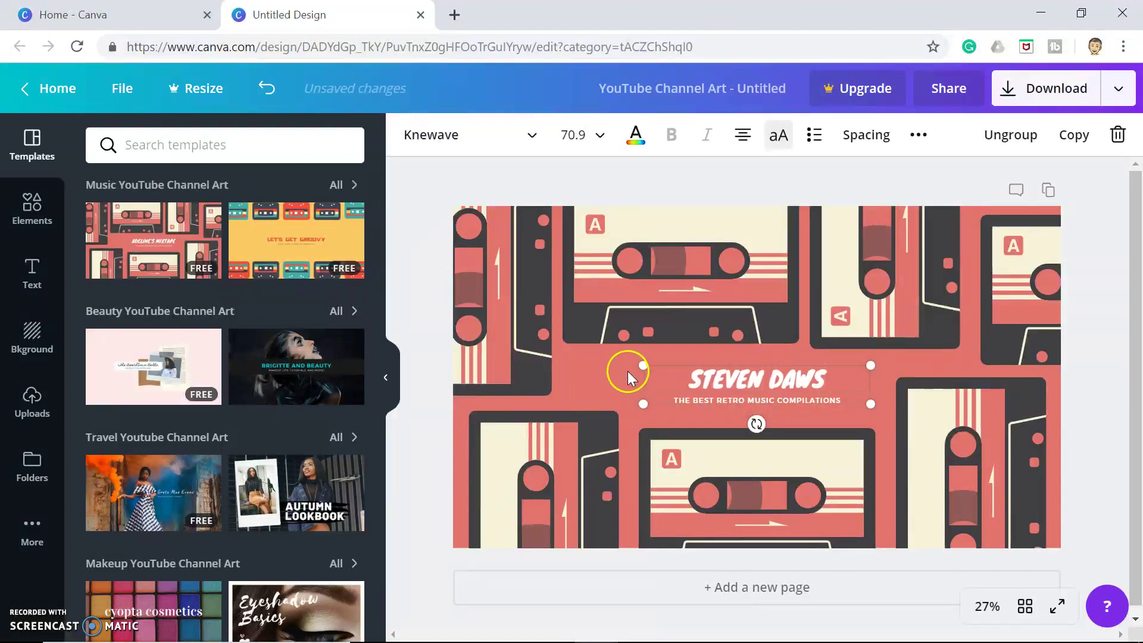
pyautogui.click(685, 410)
# Enlarge the title text group and centre it on the cassette banner
pyautogui.click(686, 396)
pyautogui.moveTo(717, 394); pyautogui.dragTo(680, 394)
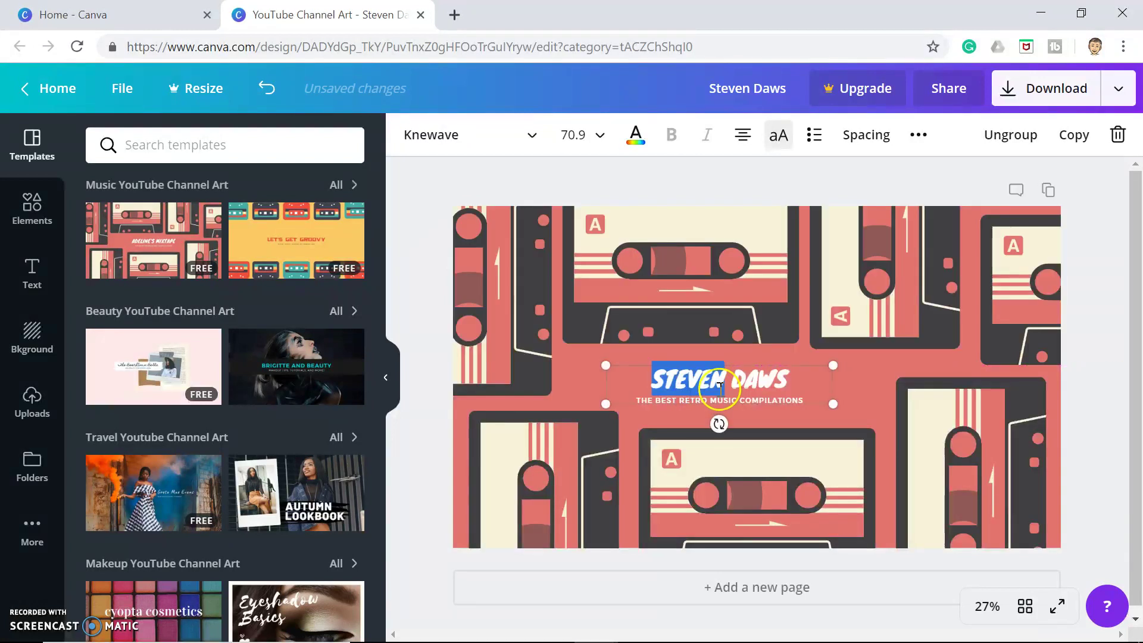
pyautogui.click(792, 428)
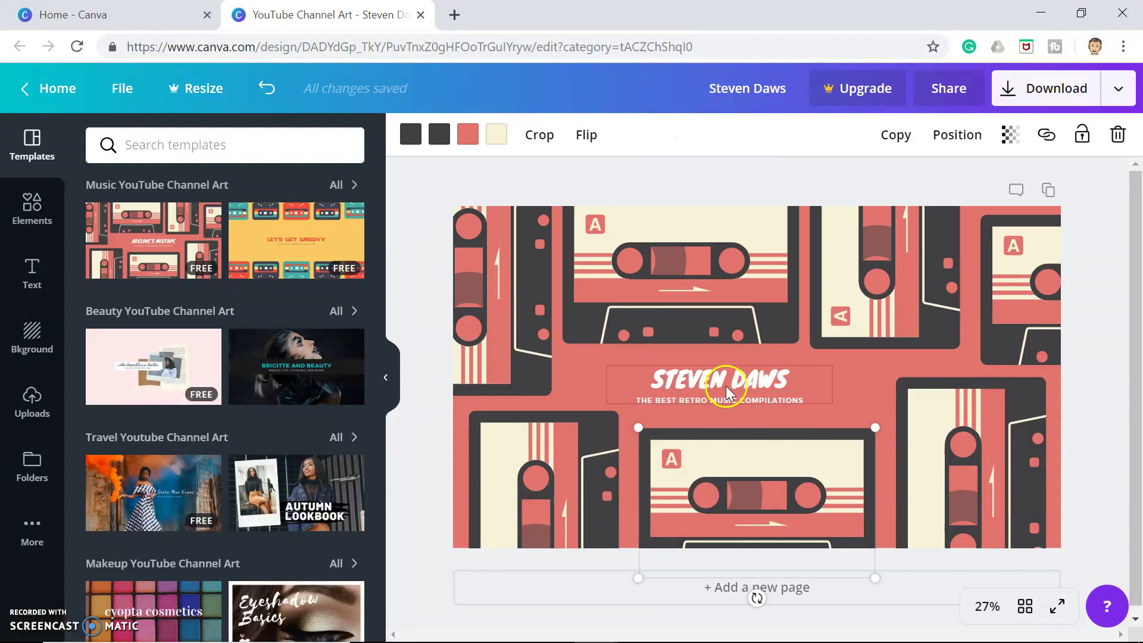
pyautogui.moveTo(726, 386); pyautogui.dragTo(760, 386)
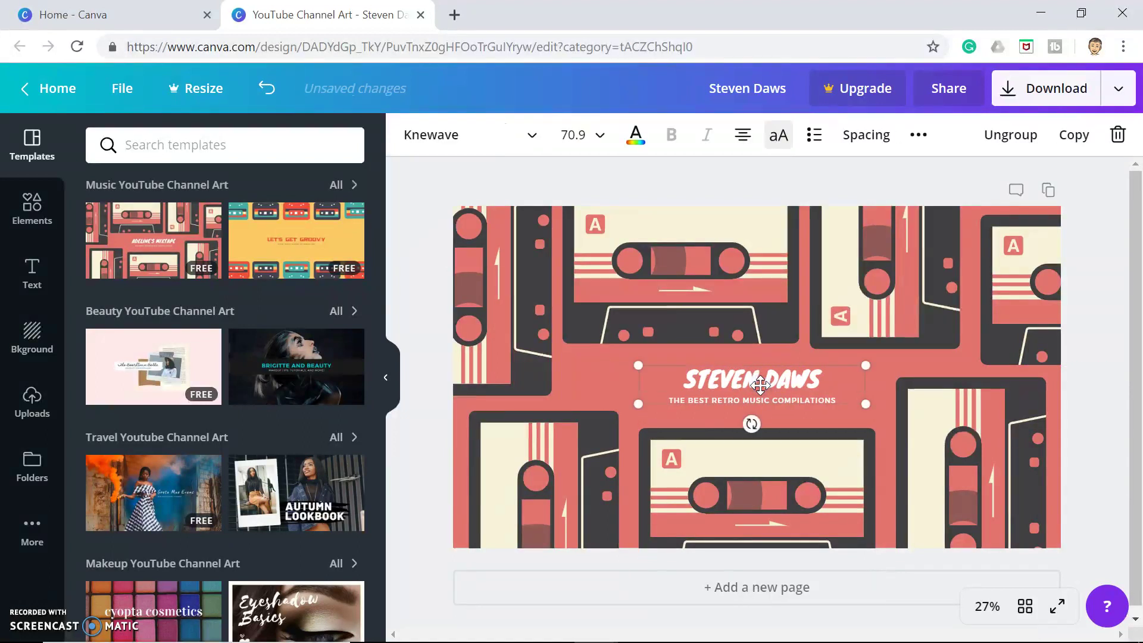
pyautogui.moveTo(865, 404); pyautogui.dragTo(986, 486)
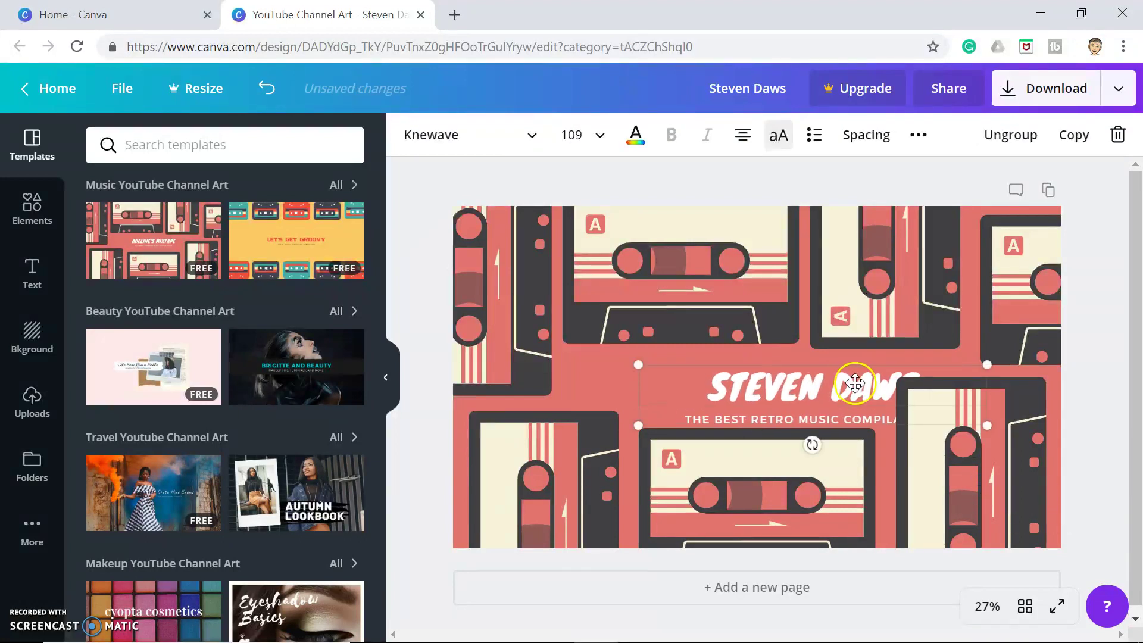
pyautogui.moveTo(855, 383); pyautogui.dragTo(801, 365)
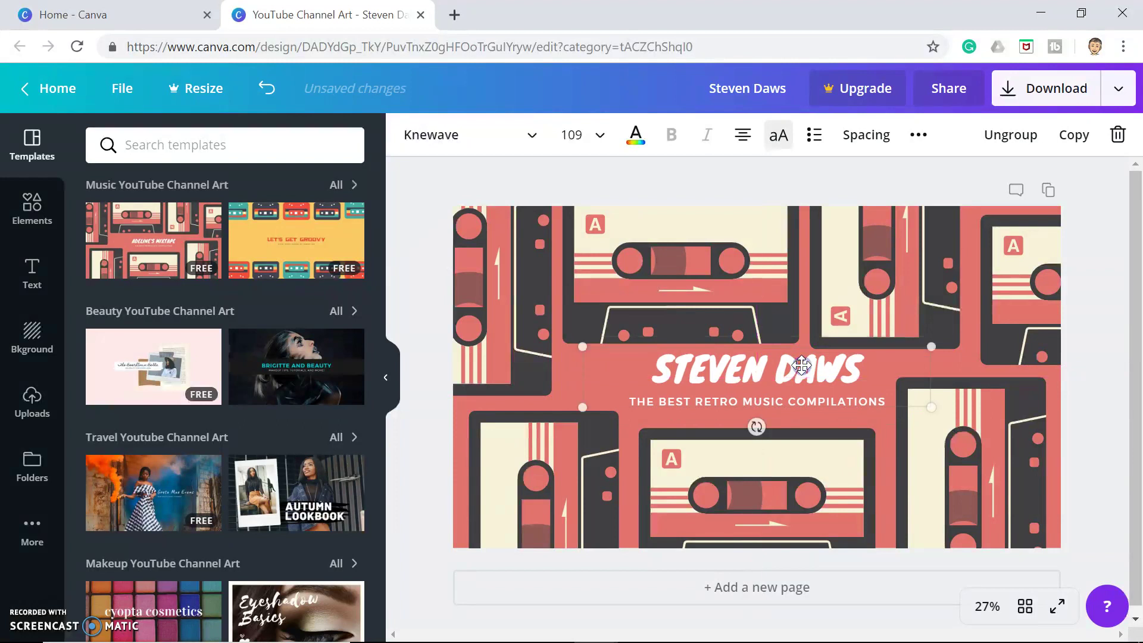
# Delete the right vertical, top-right vertical and lower-left cassettes from the banner
pyautogui.click(551, 420)
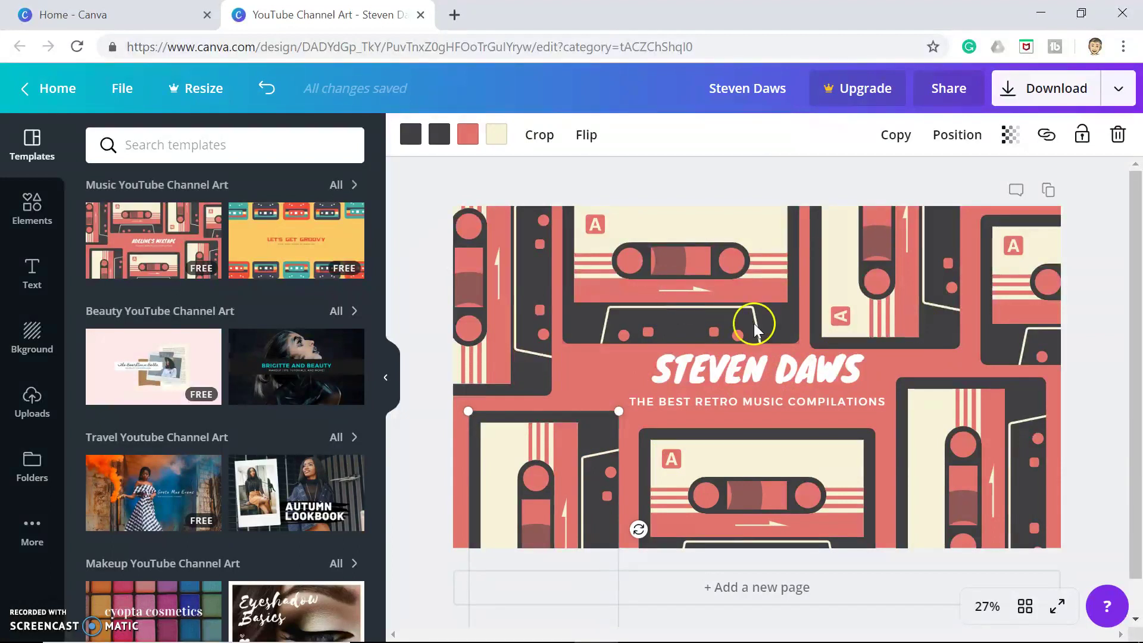
pyautogui.click(656, 292)
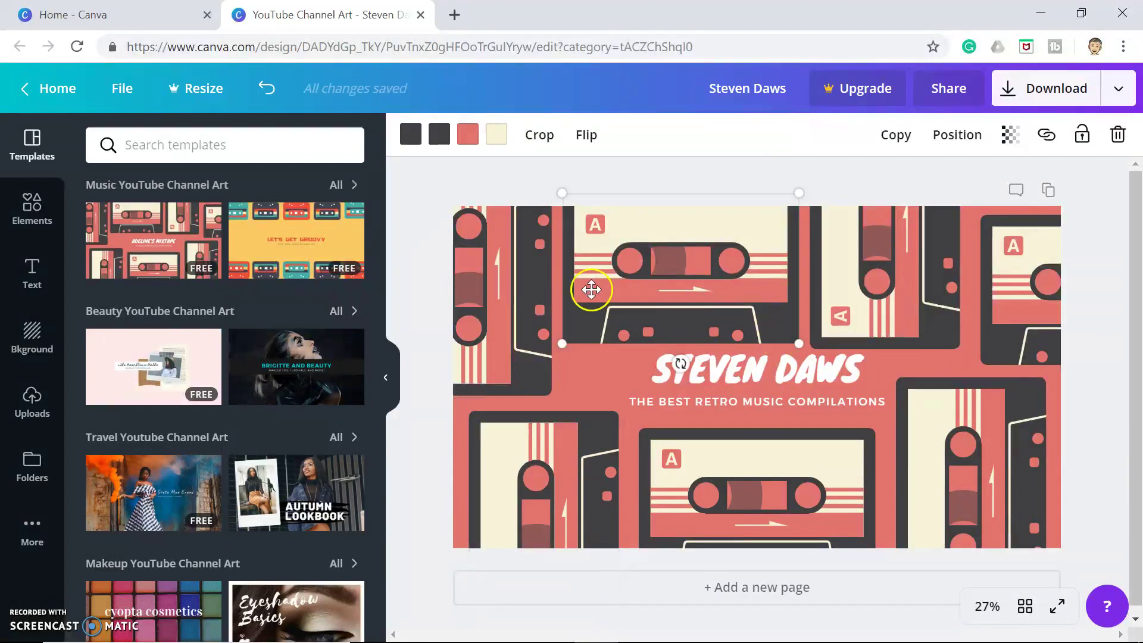
pyautogui.click(485, 298)
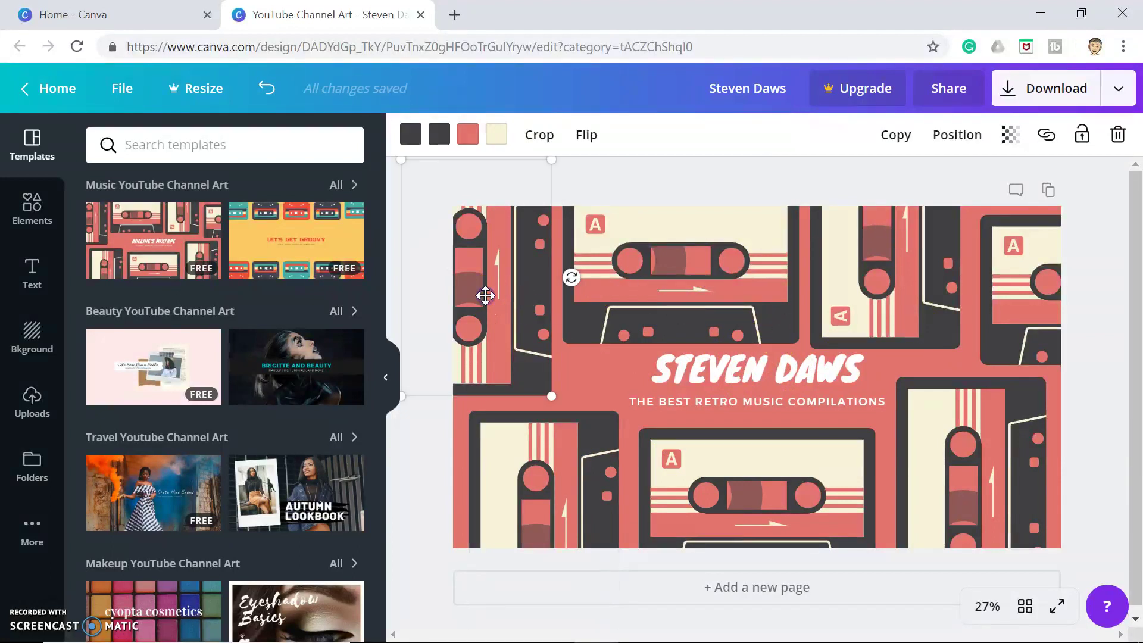
pyautogui.click(492, 462)
pyautogui.click(753, 479)
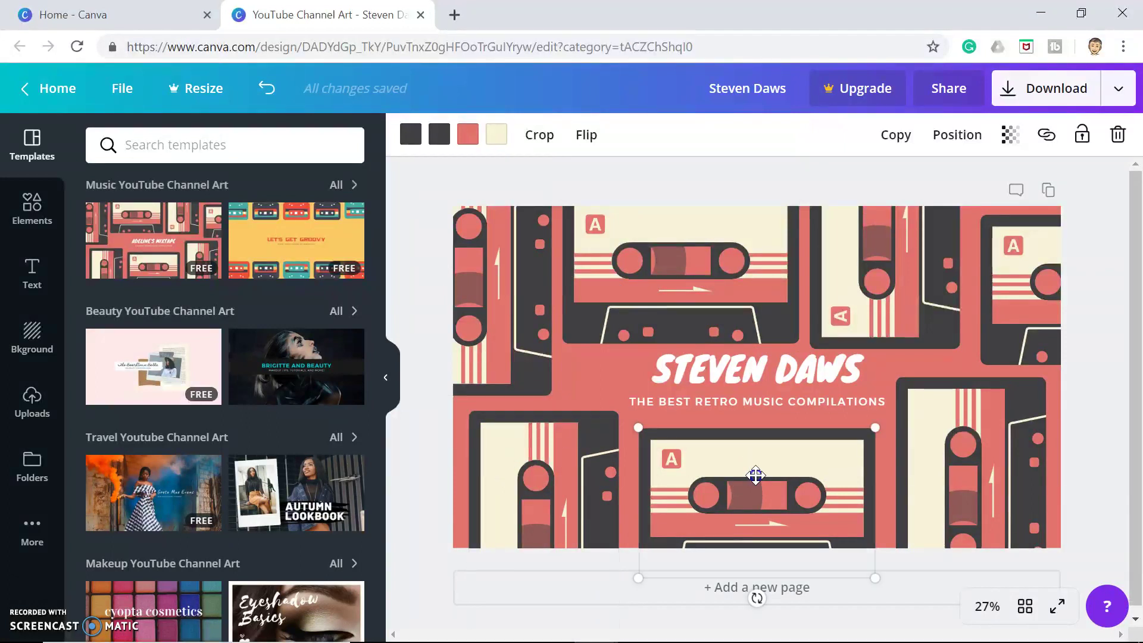
pyautogui.click(973, 487)
pyautogui.press('Delete')
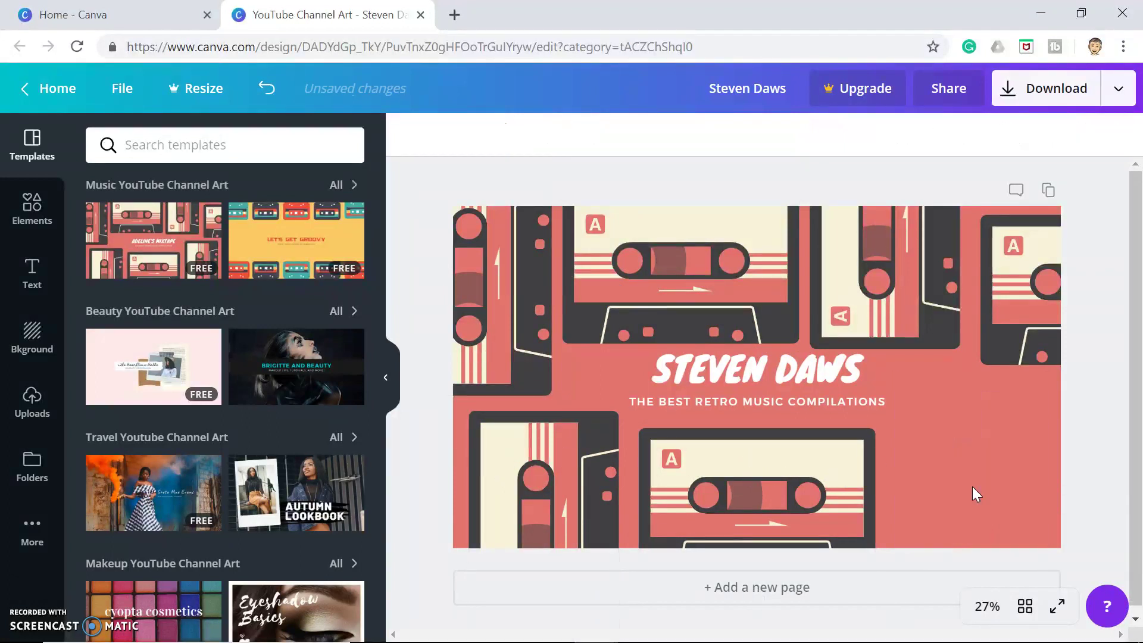
pyautogui.click(909, 280)
pyautogui.press('Delete')
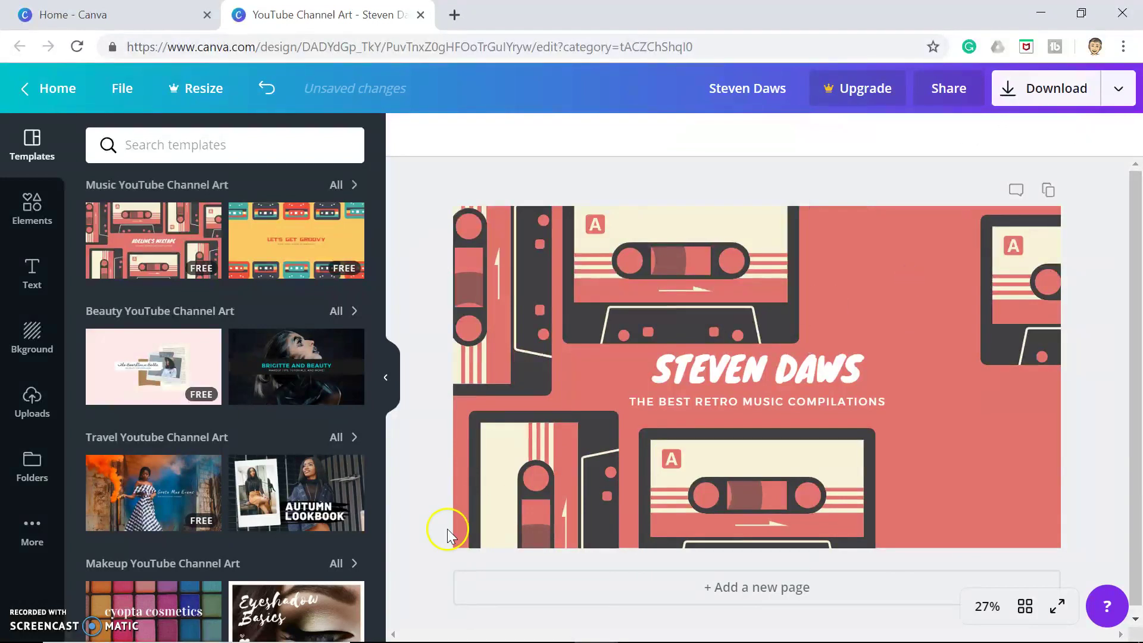
pyautogui.click(531, 485)
pyautogui.press('Delete')
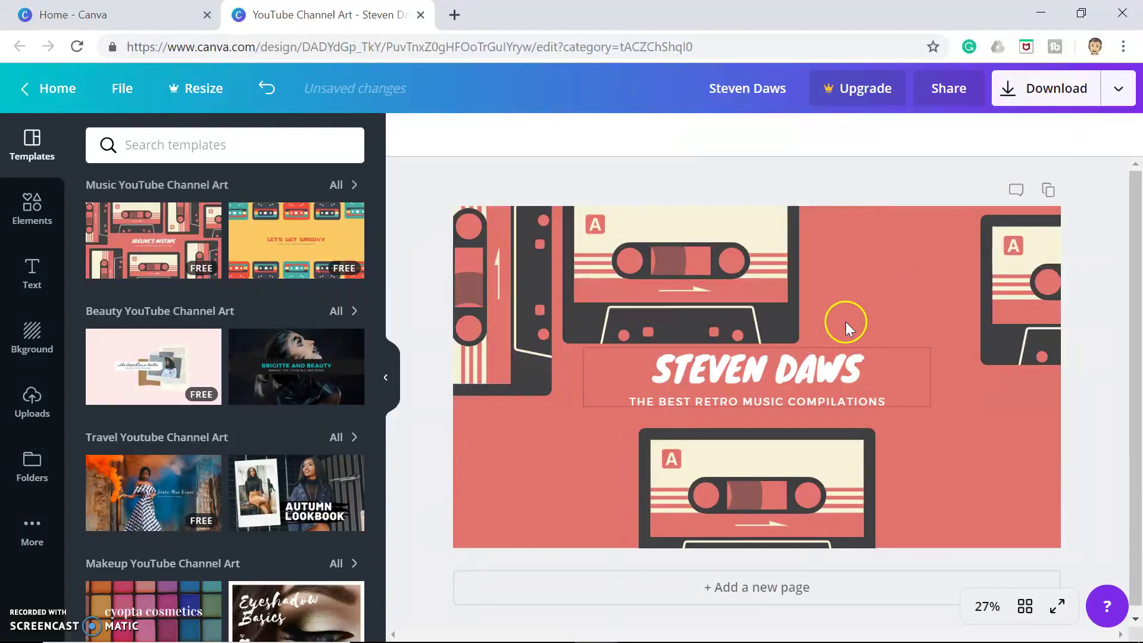
# Centre the top cassette above the title, and rotate the right-edge cassette to 90° beside the title
pyautogui.moveTo(684, 253); pyautogui.dragTo(766, 244)
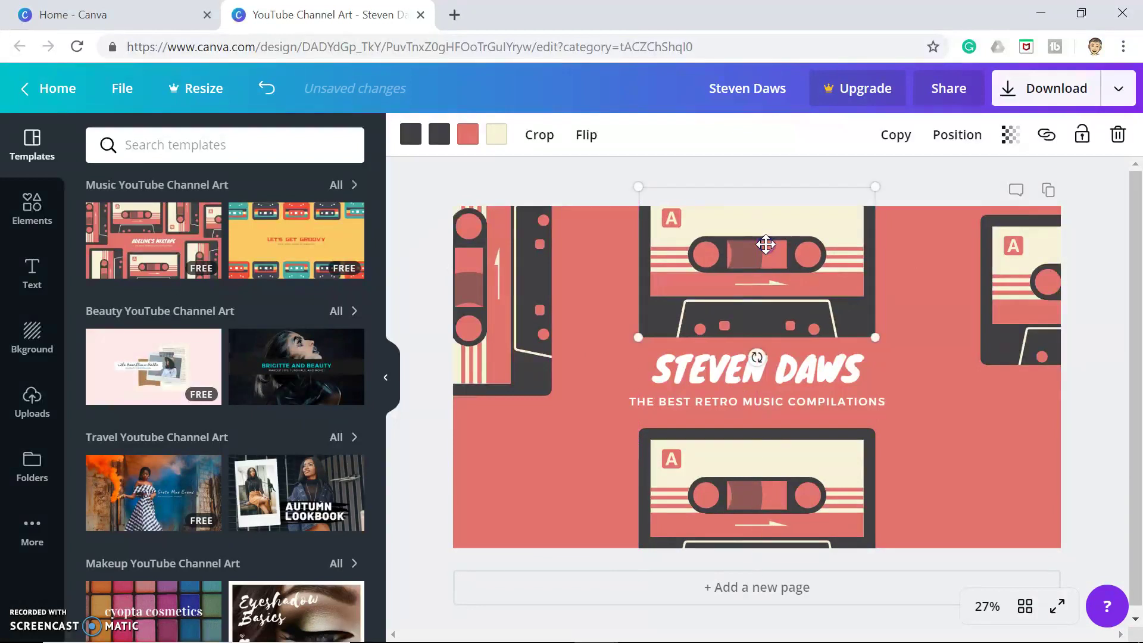
pyautogui.click(1020, 308)
pyautogui.moveTo(1020, 308); pyautogui.dragTo(924, 333)
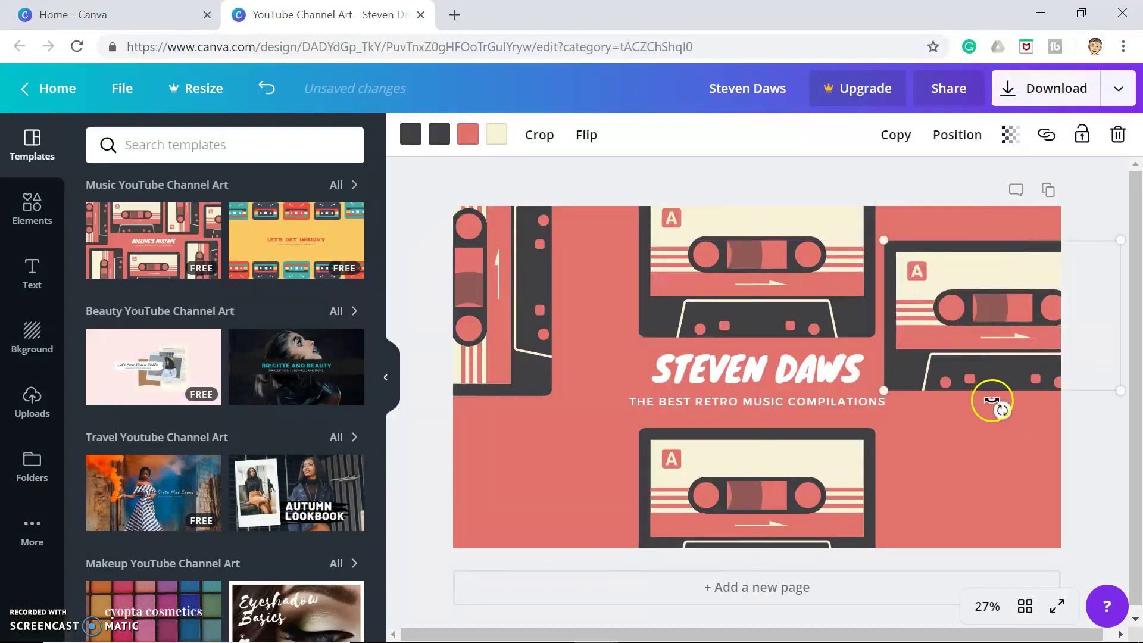
pyautogui.moveTo(1000, 411); pyautogui.dragTo(905, 396)
pyautogui.moveTo(869, 351); pyautogui.dragTo(856, 316)
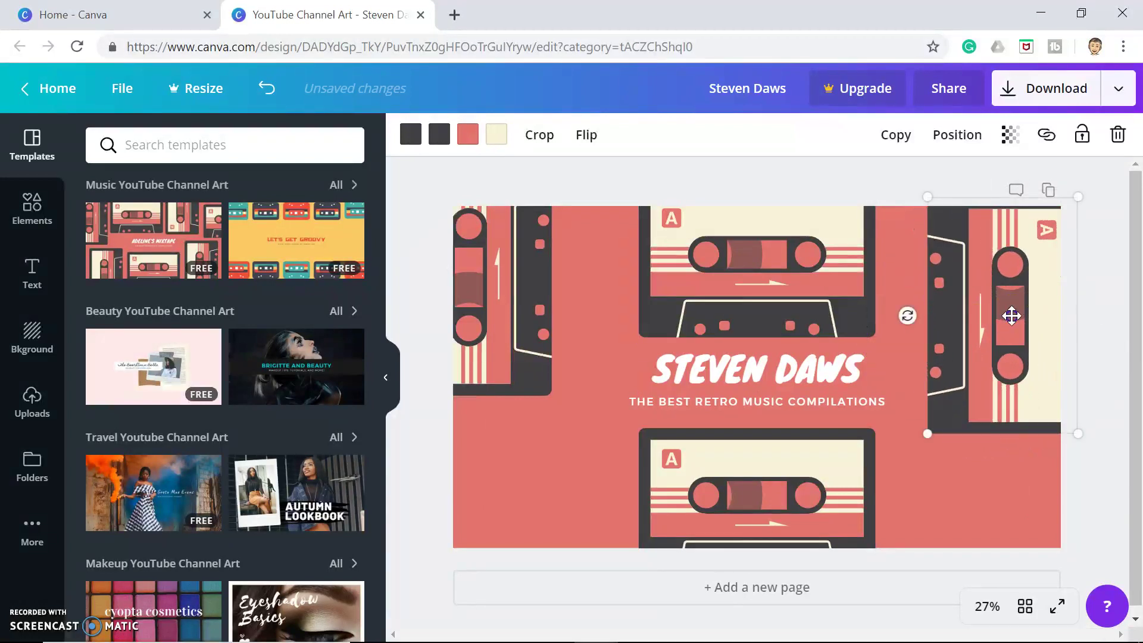
pyautogui.moveTo(1012, 316); pyautogui.dragTo(995, 346)
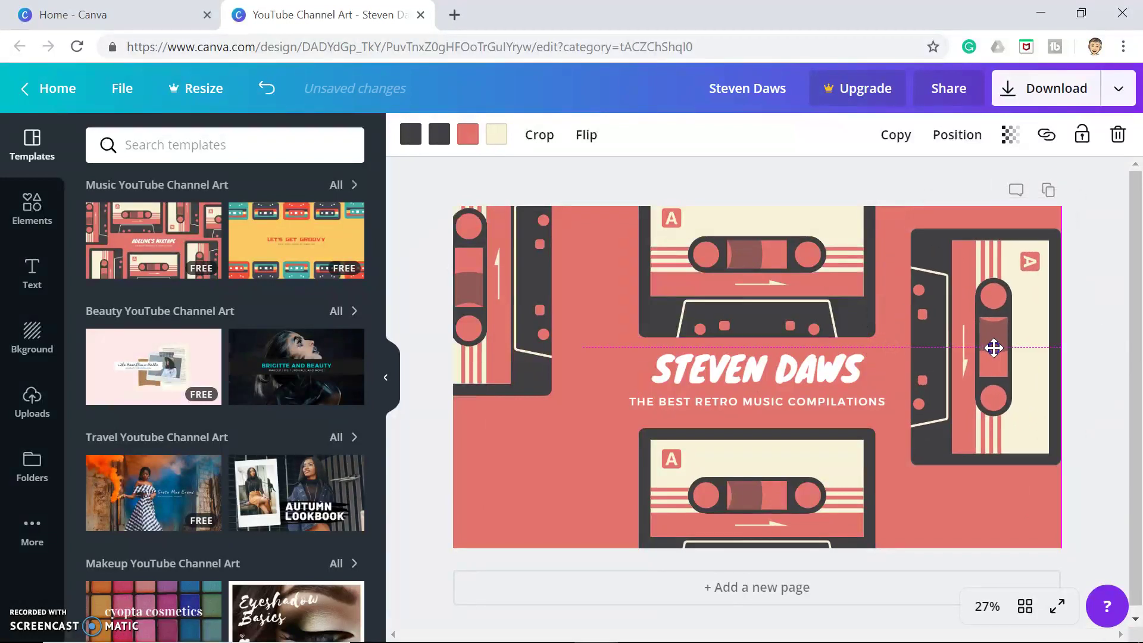
# Recolour the cassettes' coral parts: right grey, top light grey, left light orange
pyautogui.click(463, 137)
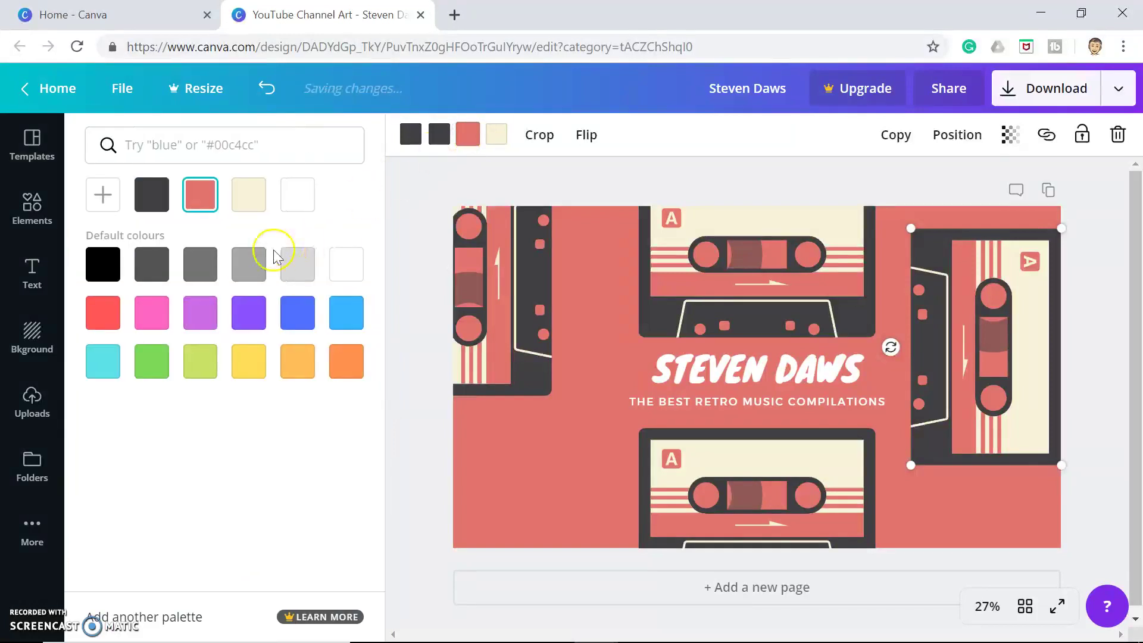
pyautogui.click(246, 273)
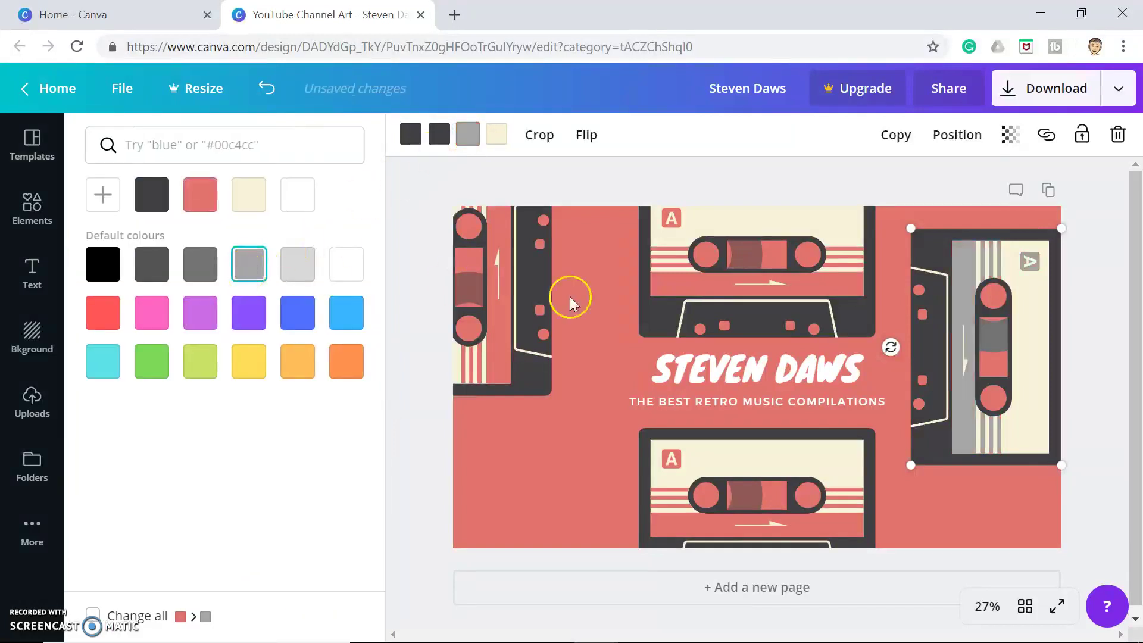
pyautogui.click(702, 286)
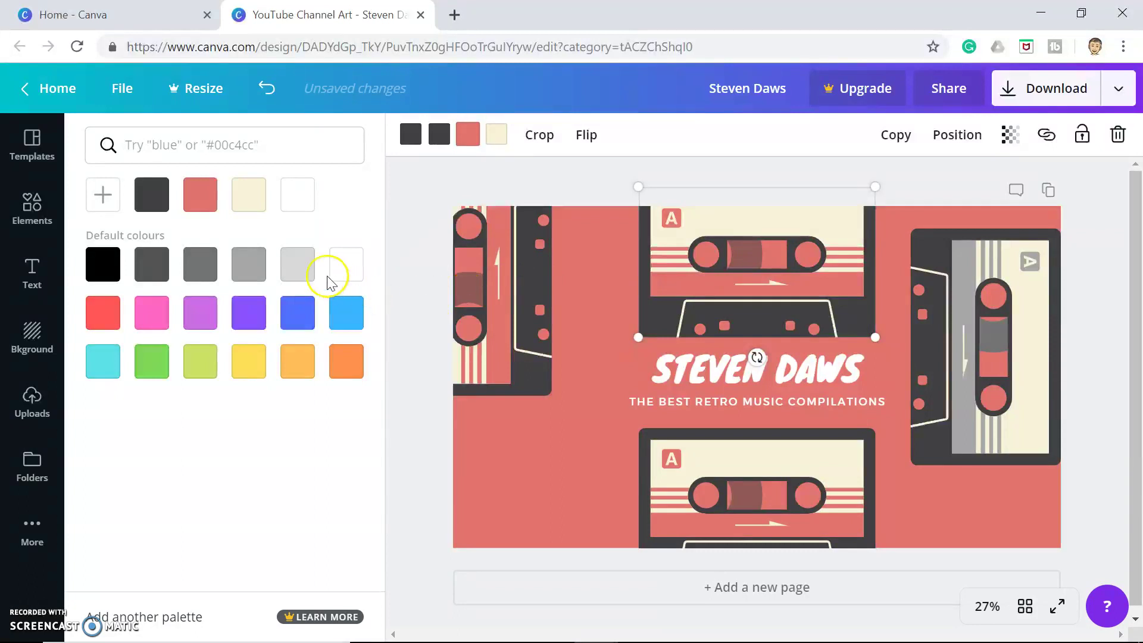
pyautogui.click(298, 264)
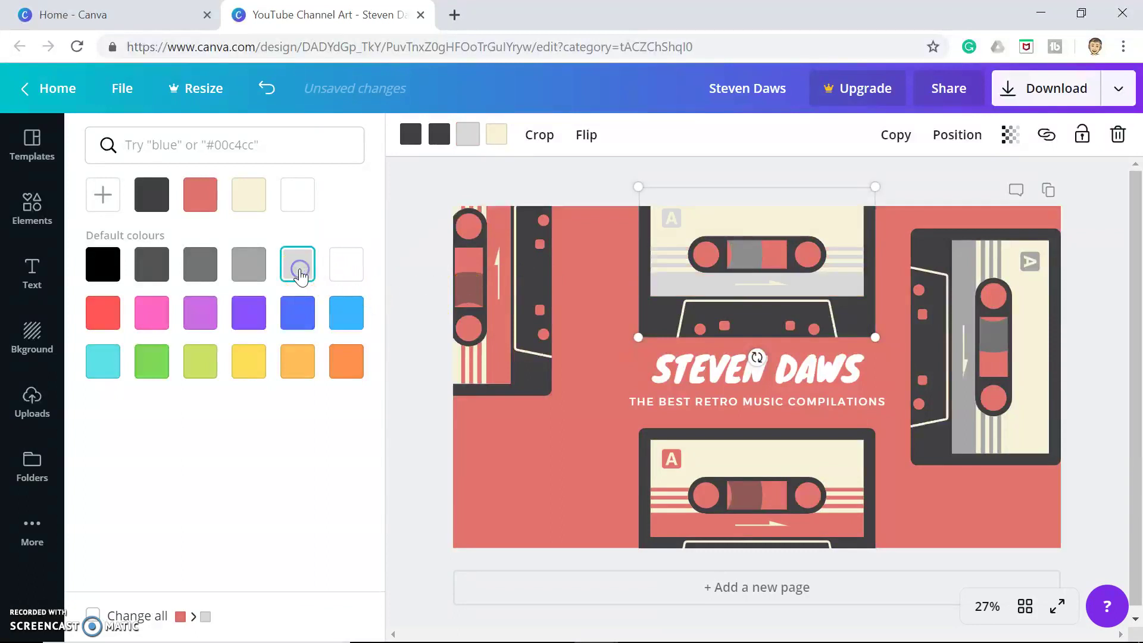
pyautogui.click(509, 356)
pyautogui.click(296, 367)
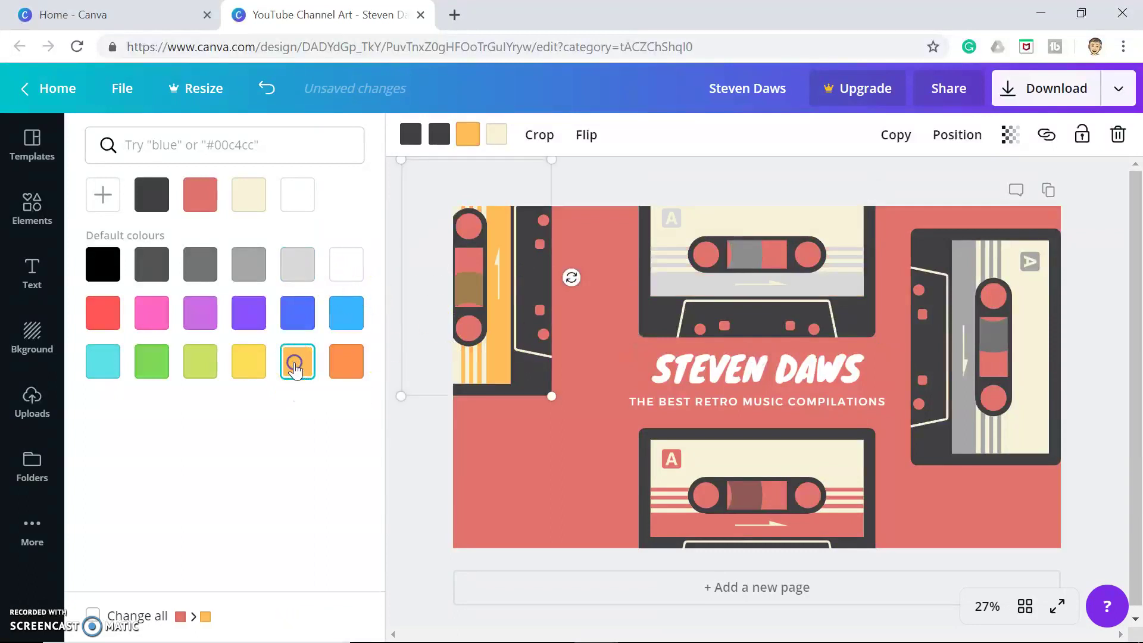
# Change the coral background colour to blue
pyautogui.click(575, 449)
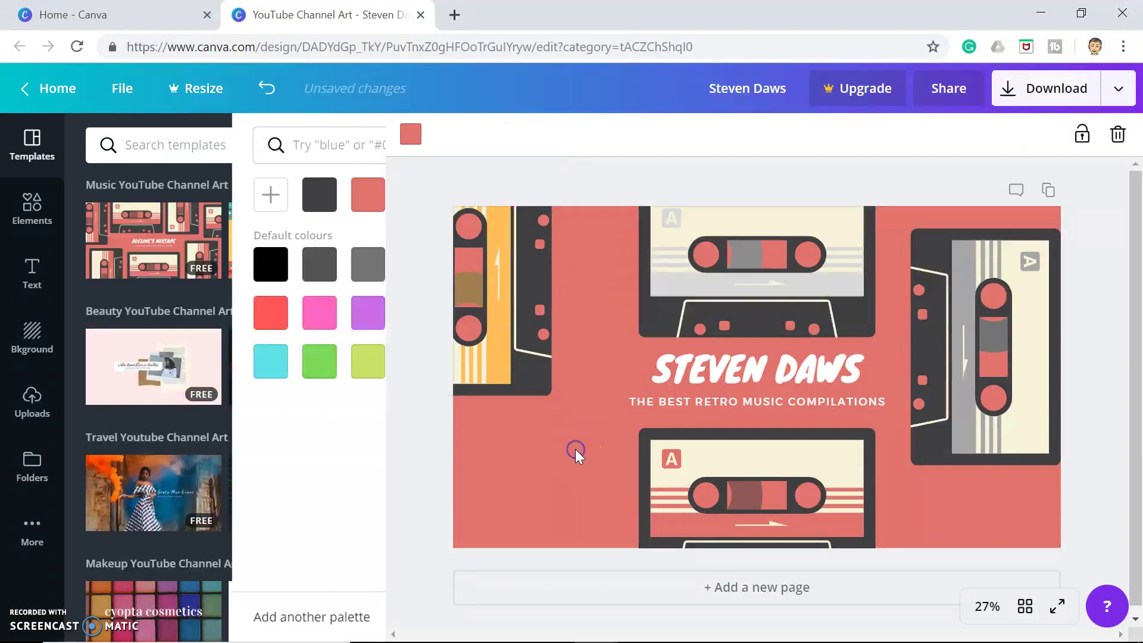
pyautogui.click(411, 134)
pyautogui.click(298, 362)
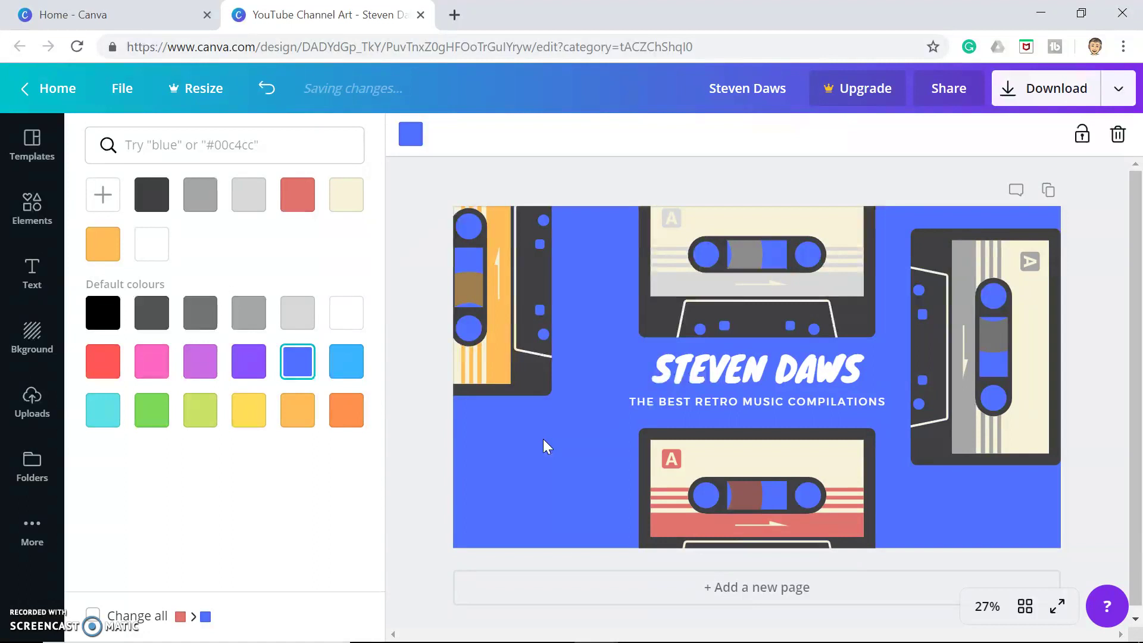
# Deselect the blue background so the colour choices close and the templates list returns
pyautogui.click(481, 257)
pyautogui.click(415, 307)
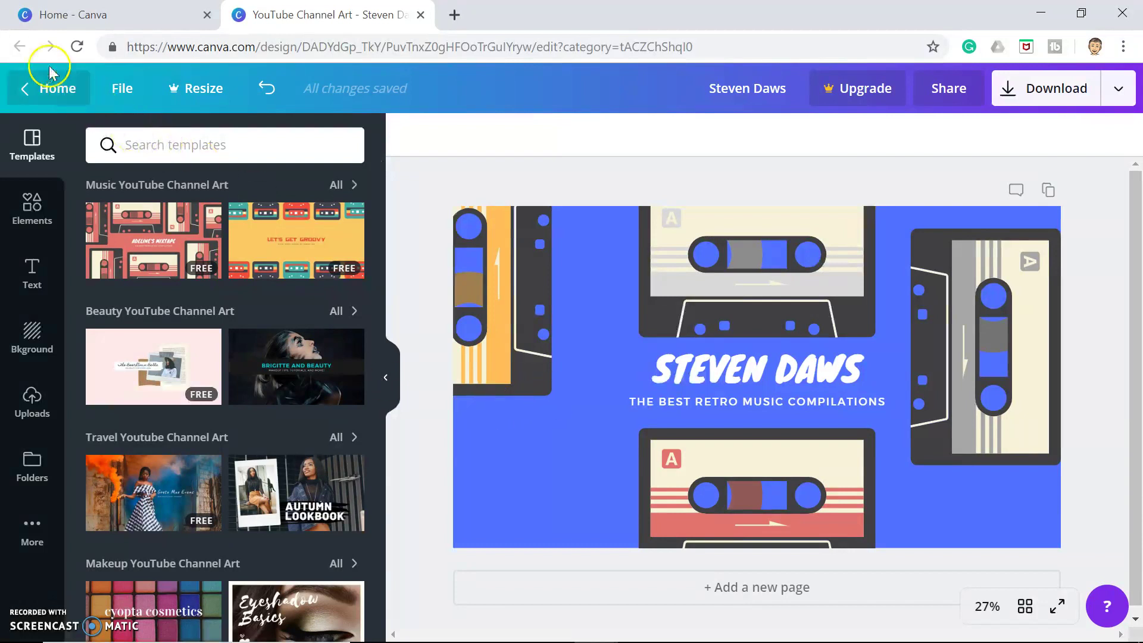
# Go back to the Canva home page and start a new YouTube Thumbnail design
pyautogui.click(50, 89)
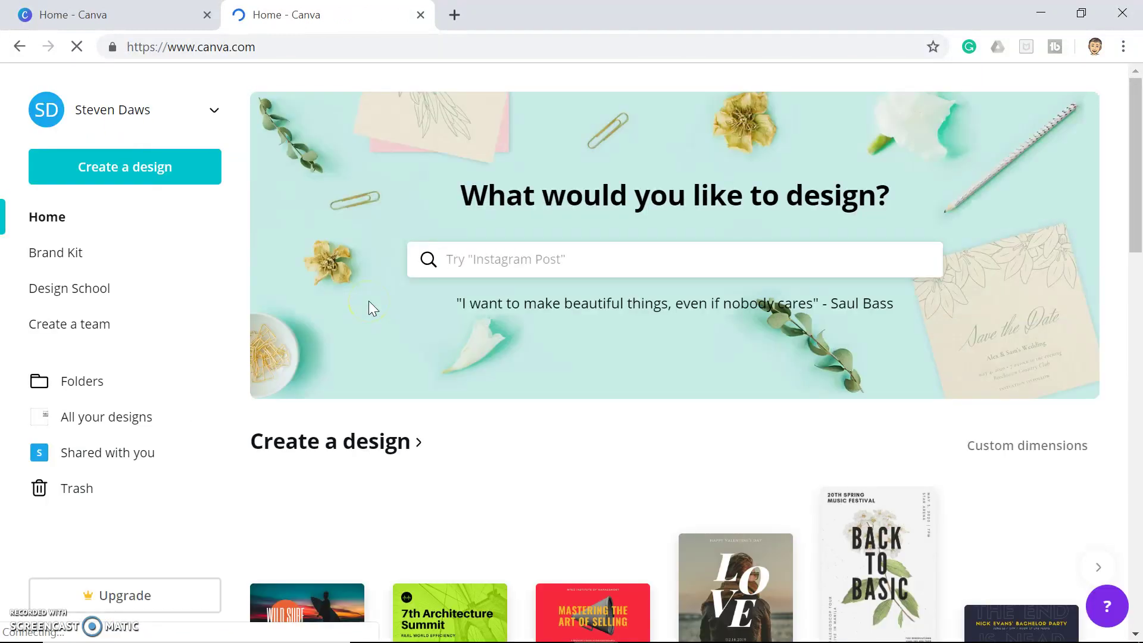
pyautogui.scroll(-2, 517, 496)
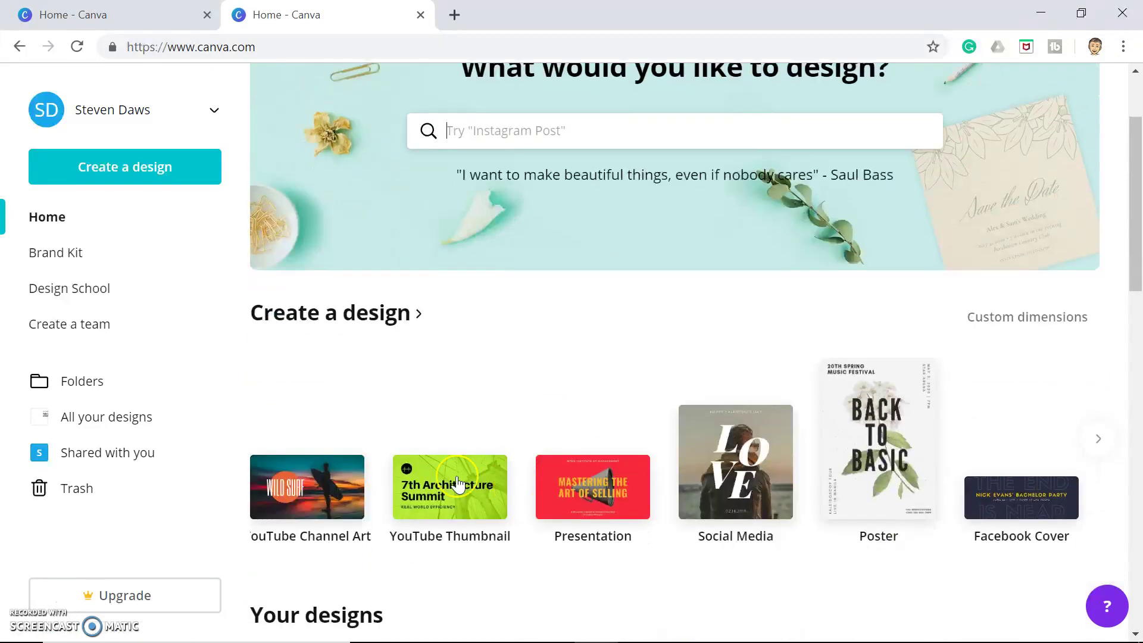
pyautogui.click(460, 493)
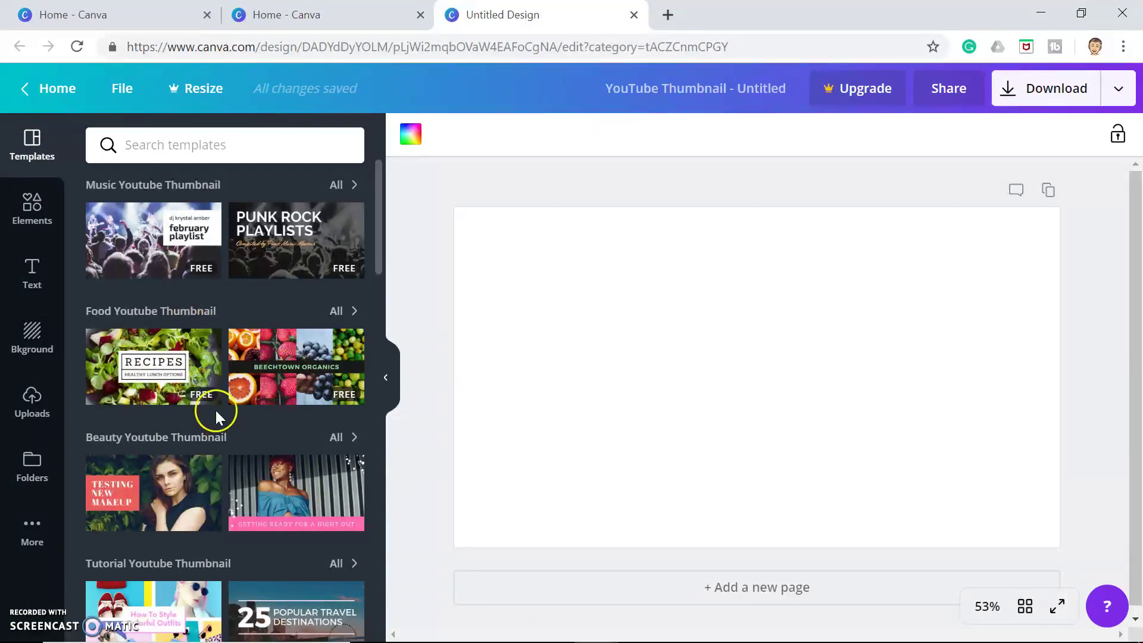
# Open the Elements panel and scroll through its photos, shapes, charts, illustrations and icons
pyautogui.click(26, 204)
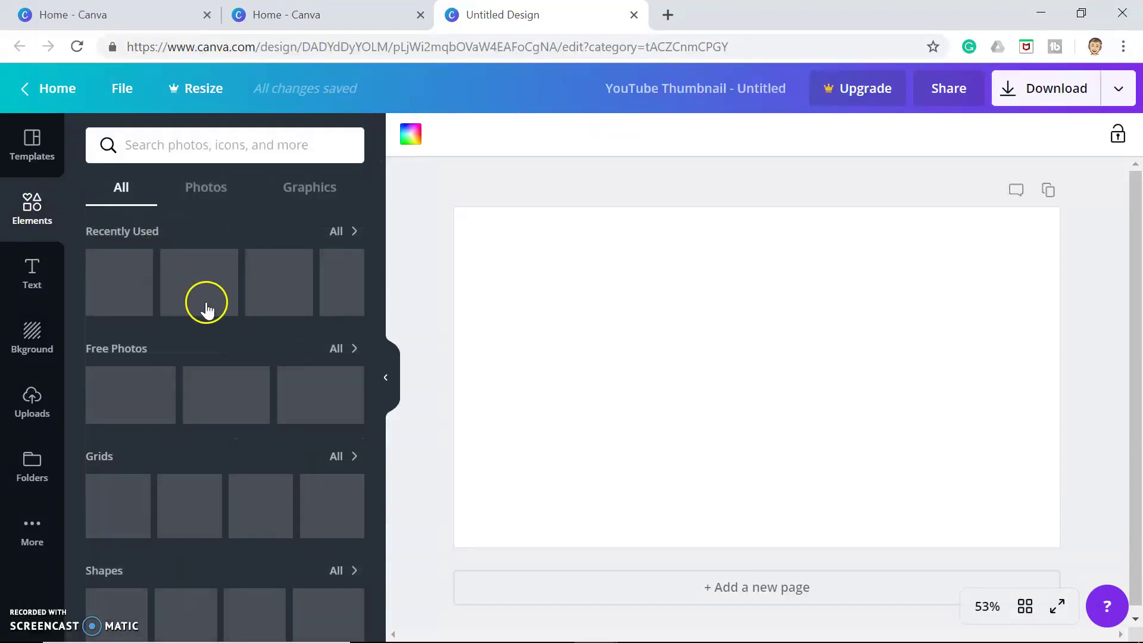
pyautogui.scroll(-6, 223, 517)
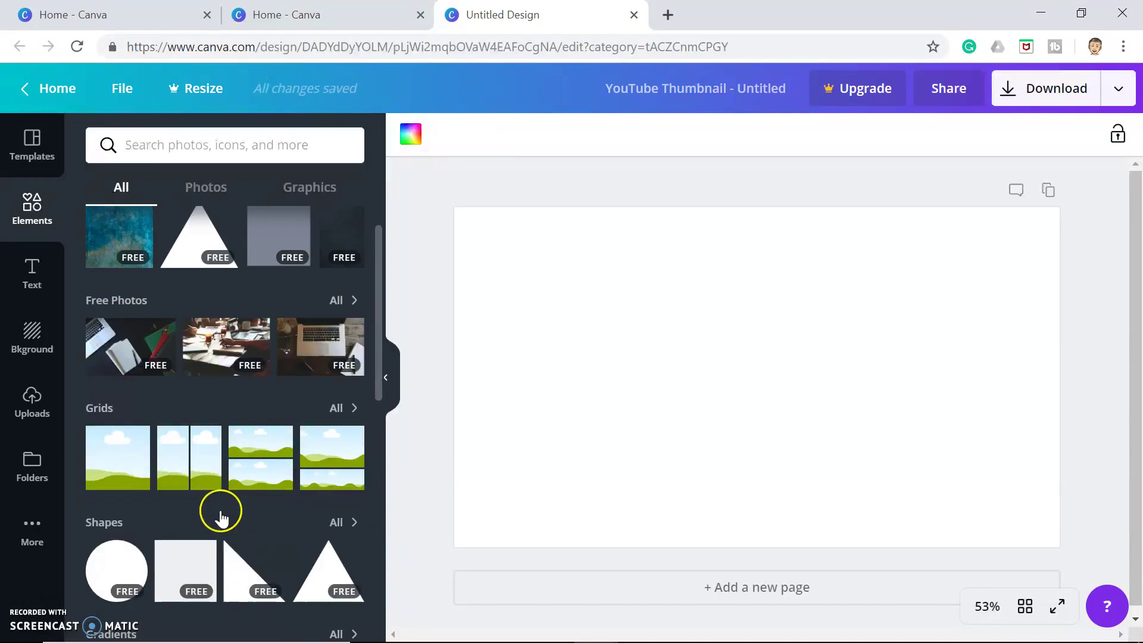
pyautogui.scroll(-5, 221, 517)
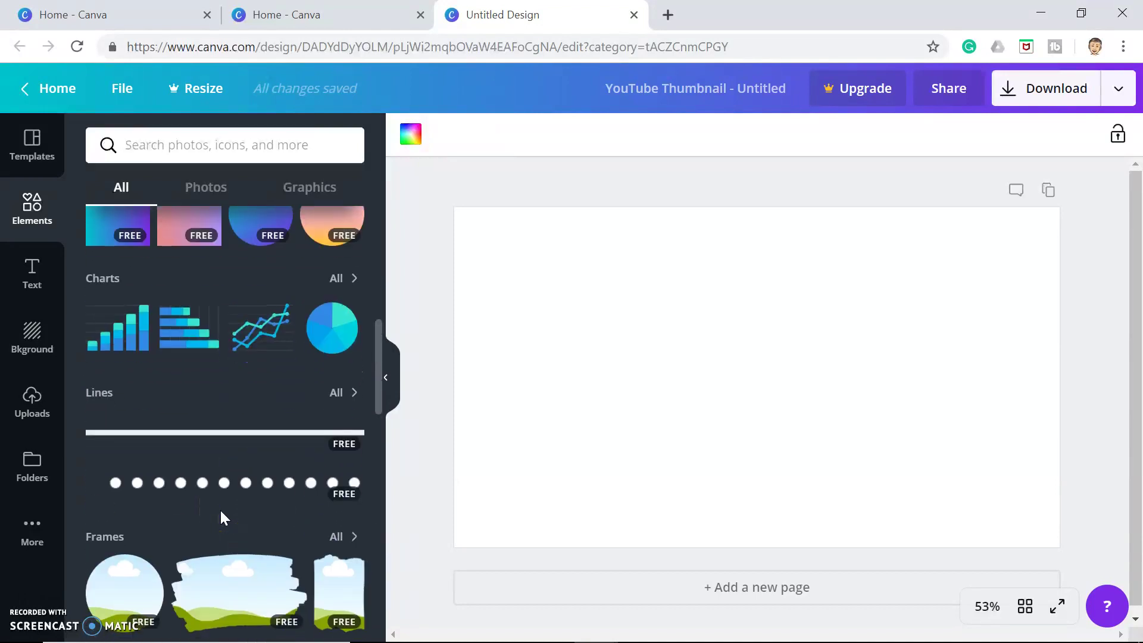
pyautogui.scroll(-1, 221, 516)
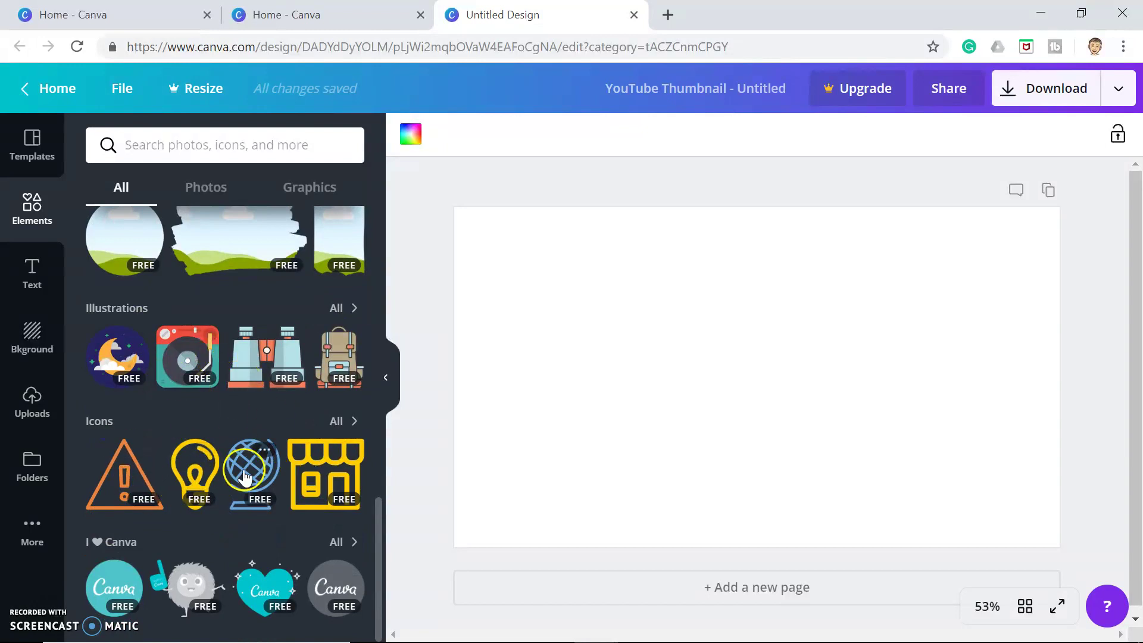
pyautogui.scroll(10, 247, 477)
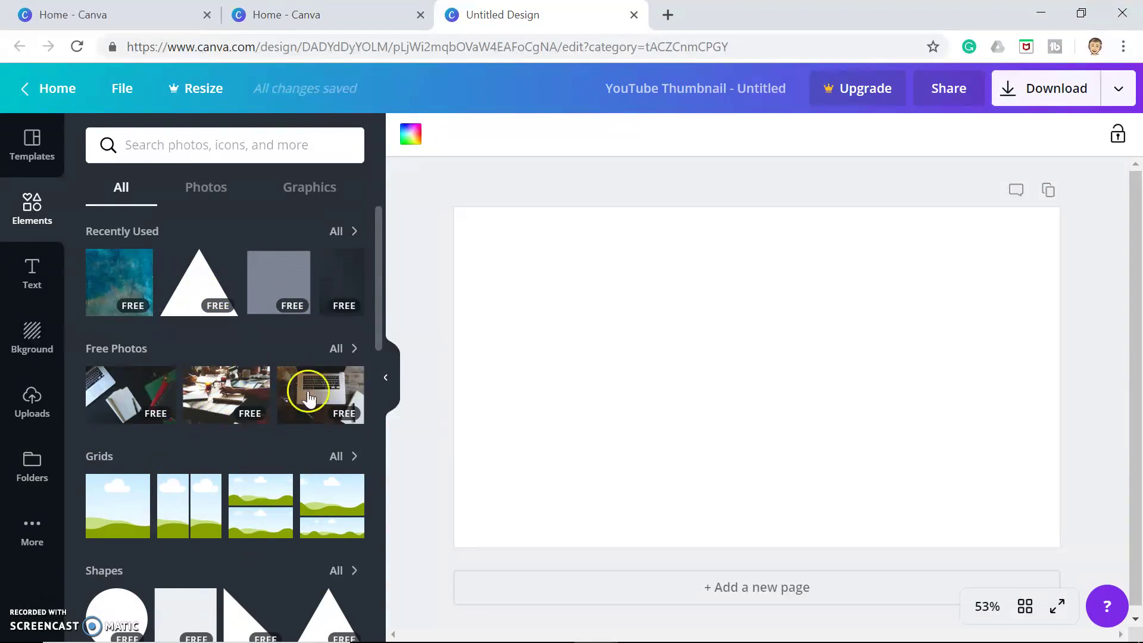
# Search the elements for 'flow' and scroll through the flower graphics and photos
pyautogui.click(184, 144)
pyautogui.write('flowers')
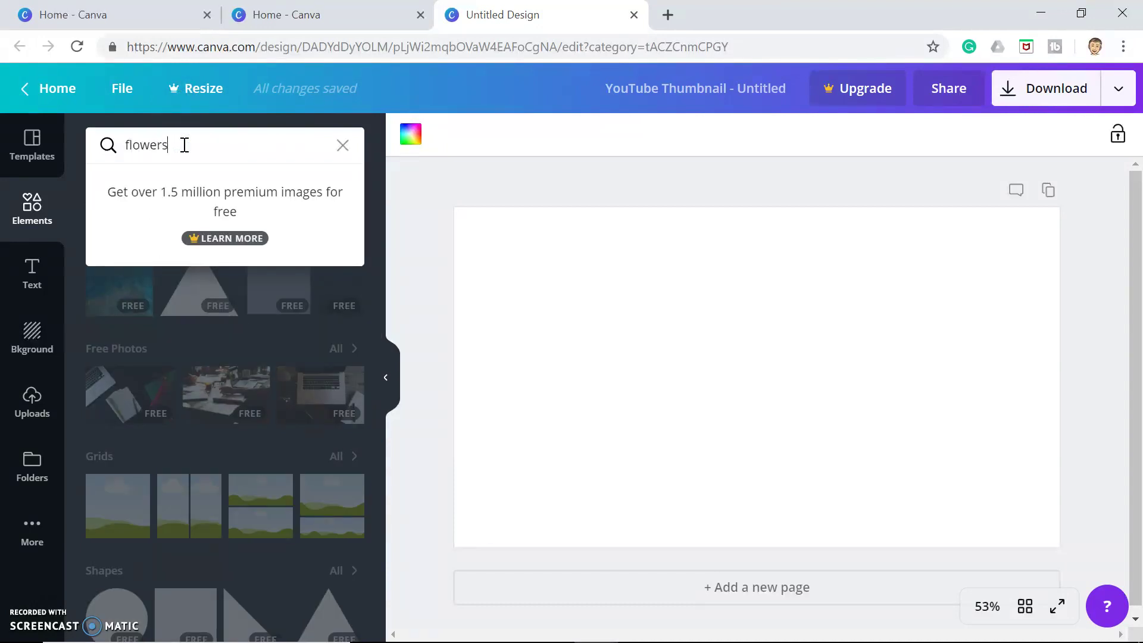
pyautogui.press('Return')
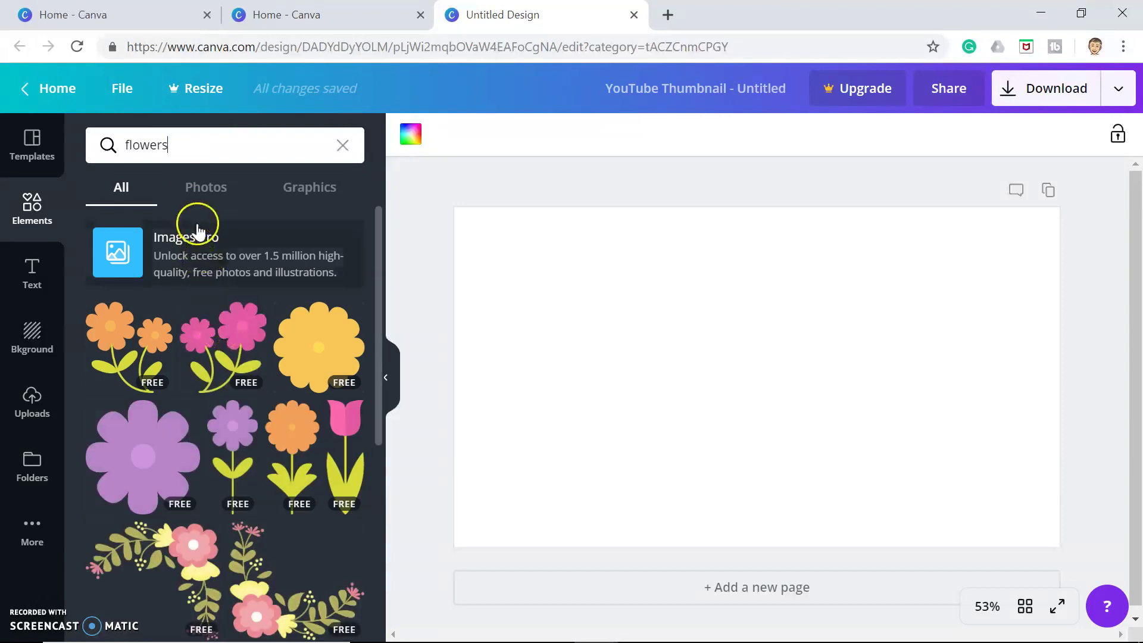
pyautogui.scroll(-8, 228, 476)
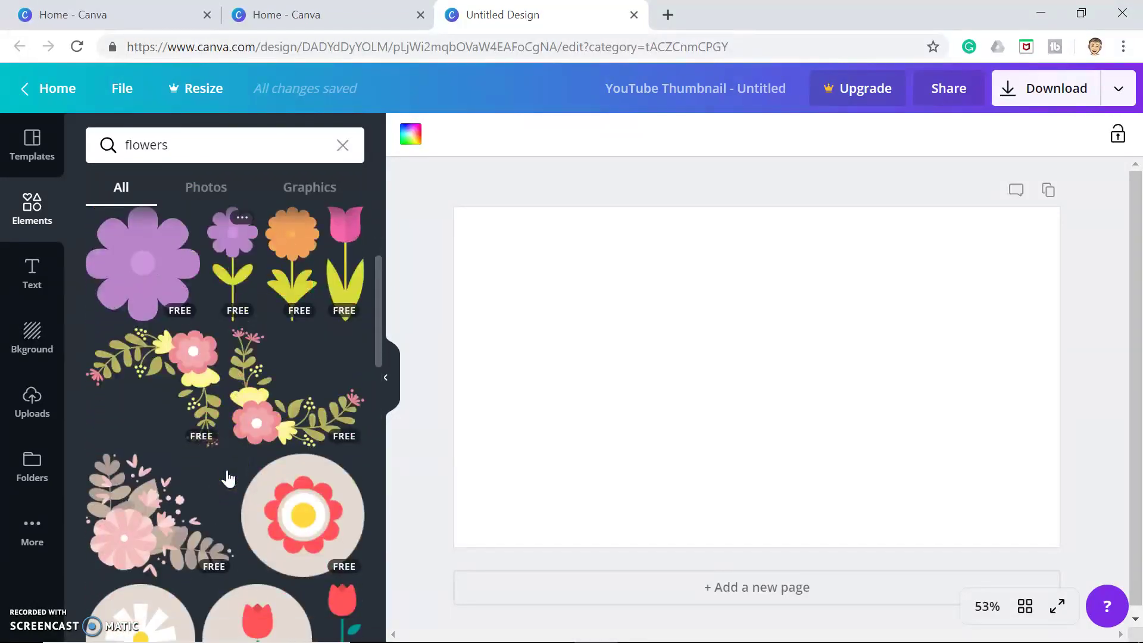
pyautogui.scroll(-6, 228, 477)
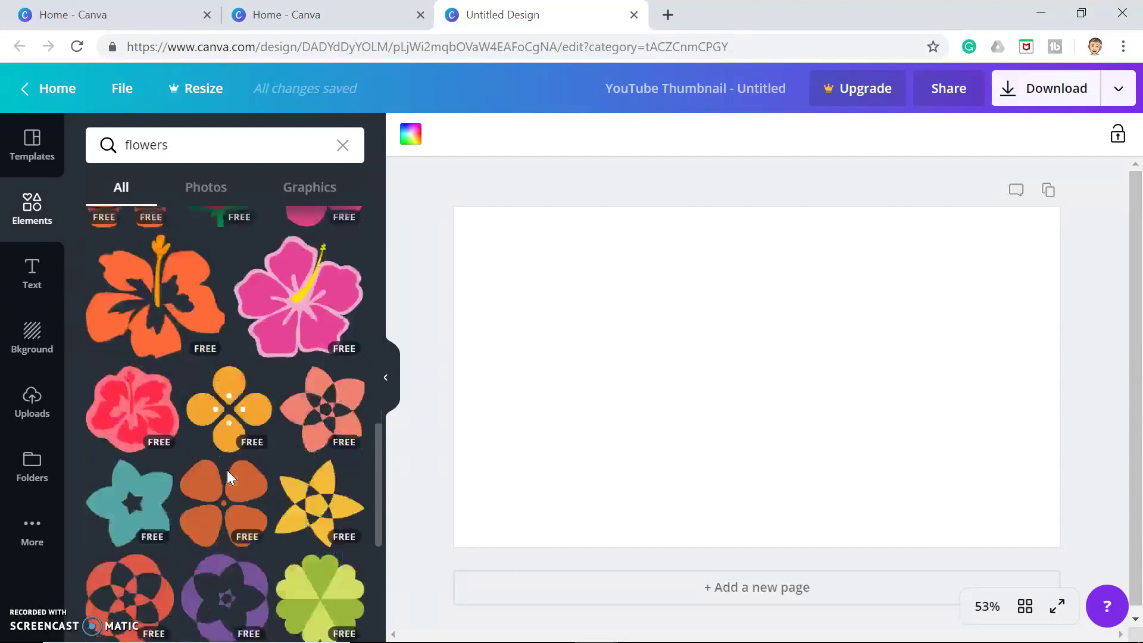
pyautogui.scroll(-5, 228, 476)
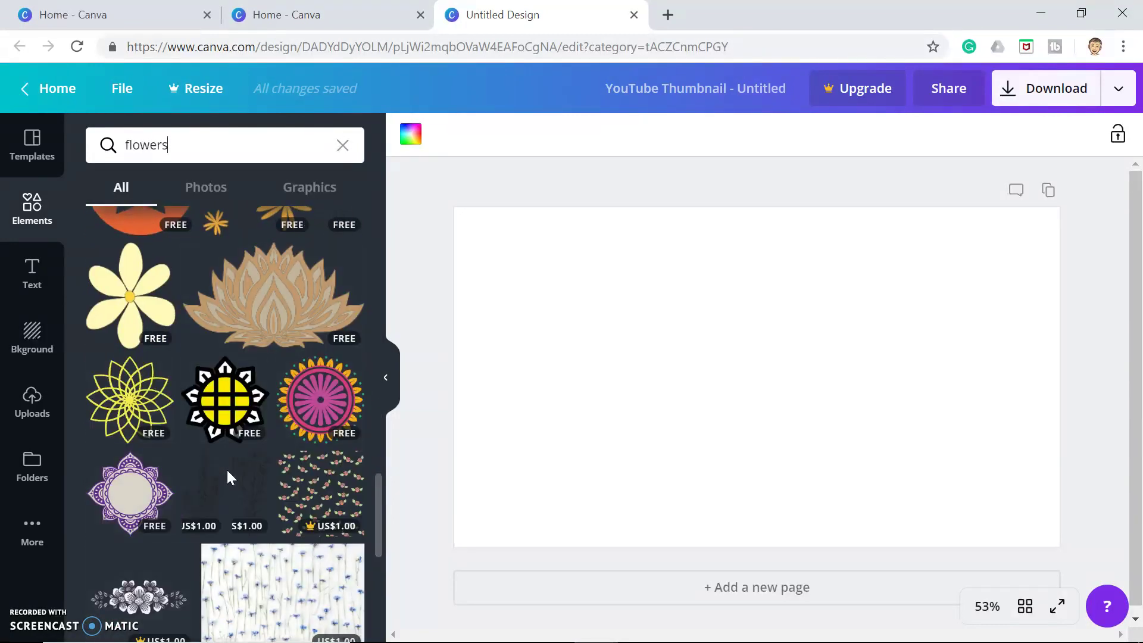
pyautogui.scroll(-2, 228, 477)
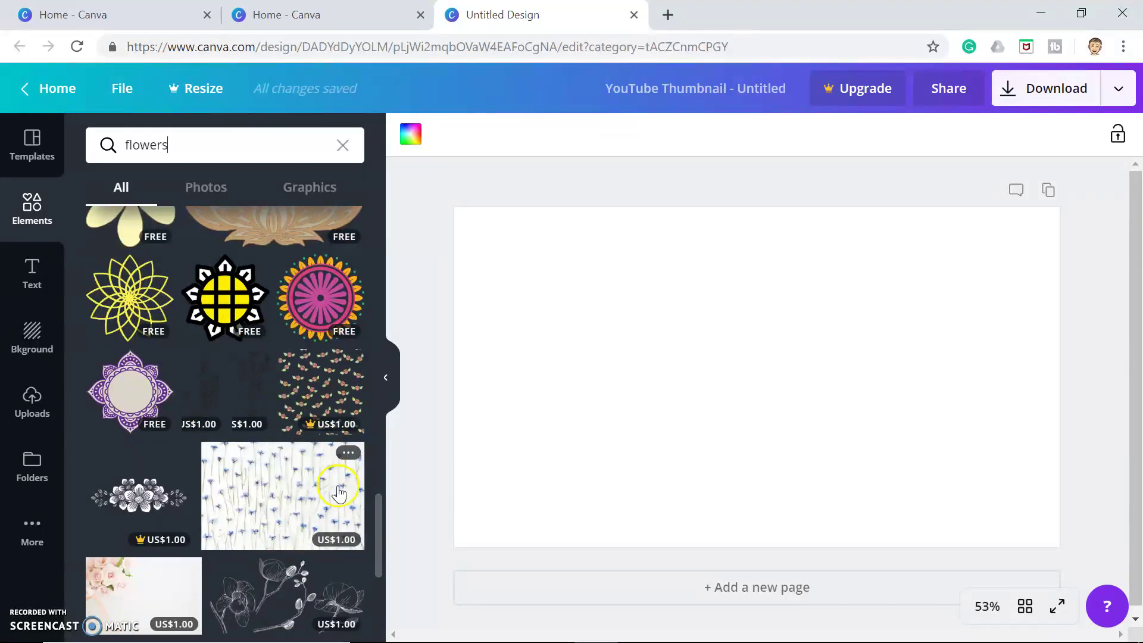
pyautogui.scroll(-3, 152, 502)
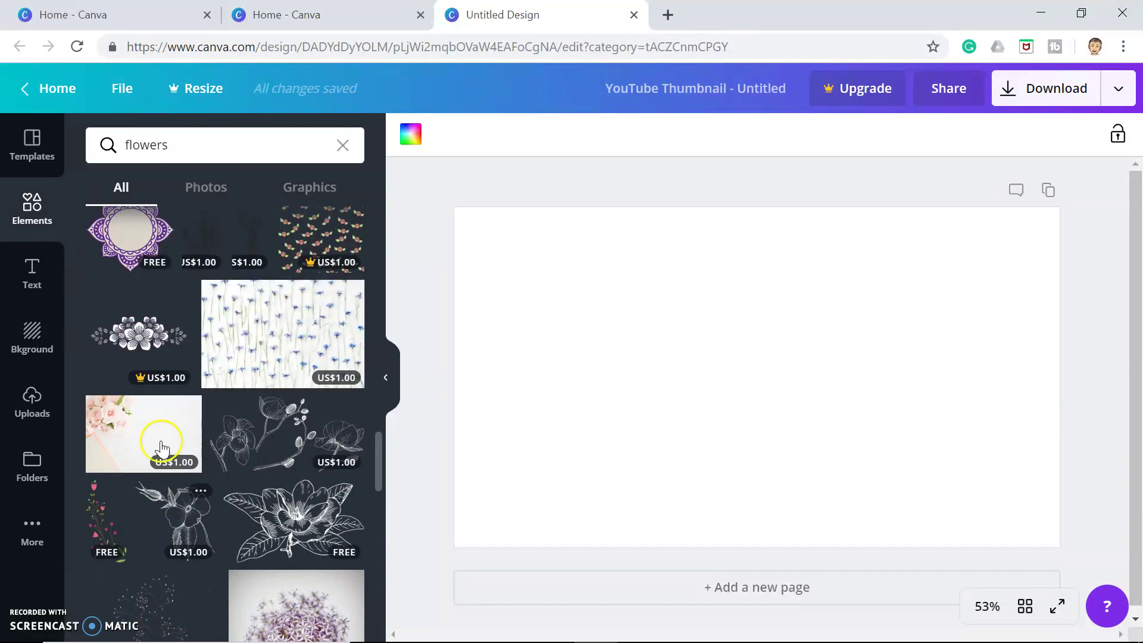
pyautogui.moveTo(136, 383)
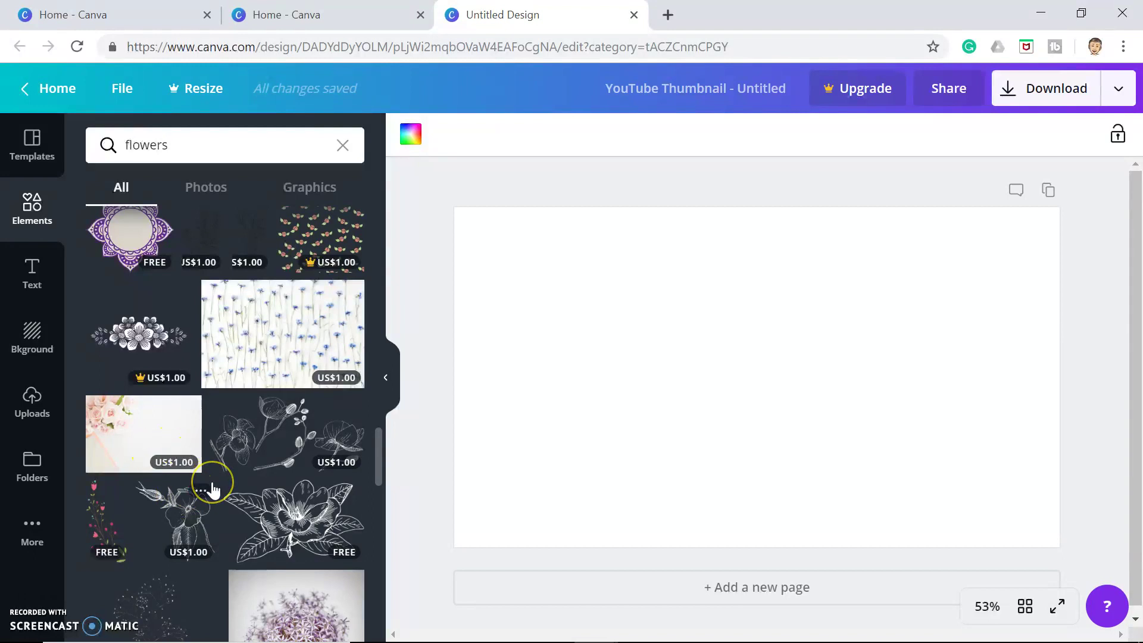
pyautogui.scroll(-2, 212, 489)
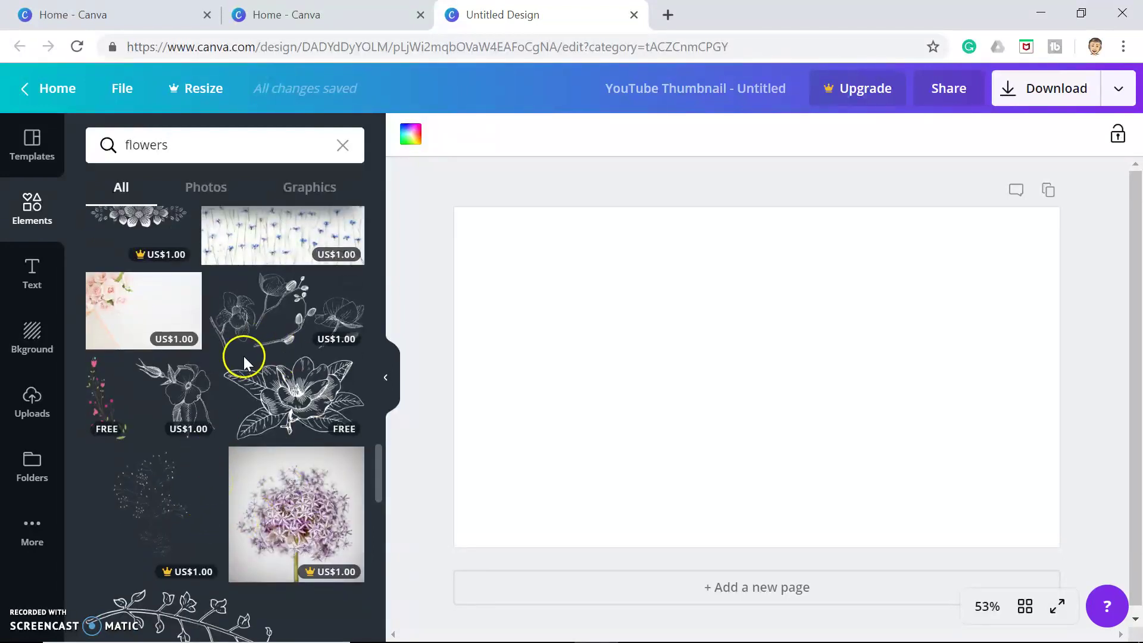
pyautogui.scroll(-6, 244, 358)
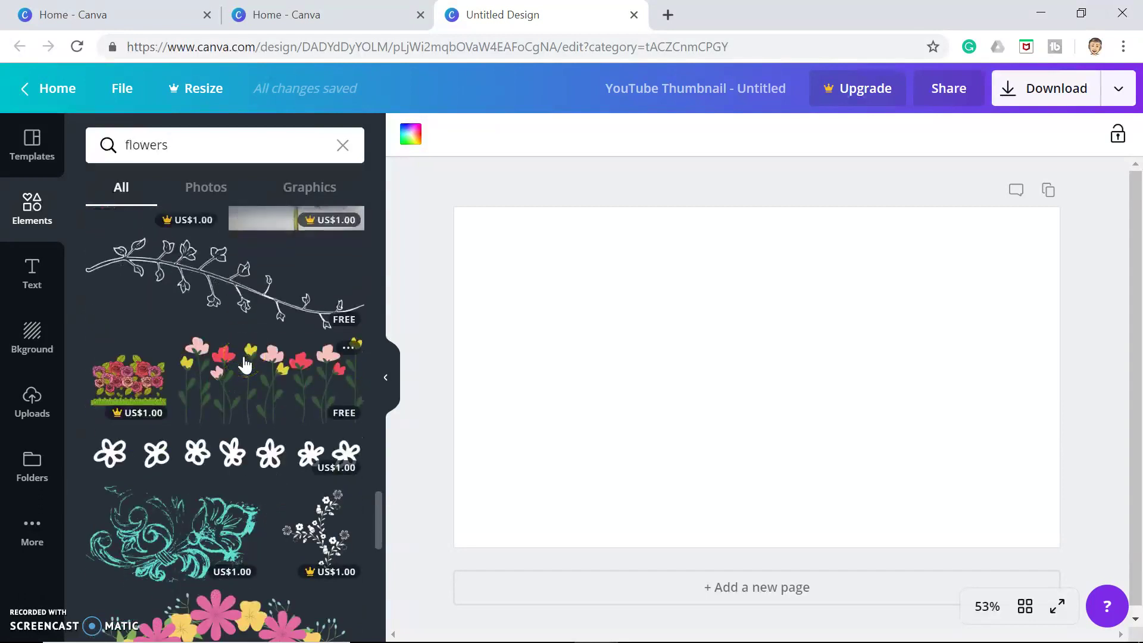
pyautogui.scroll(10, 244, 365)
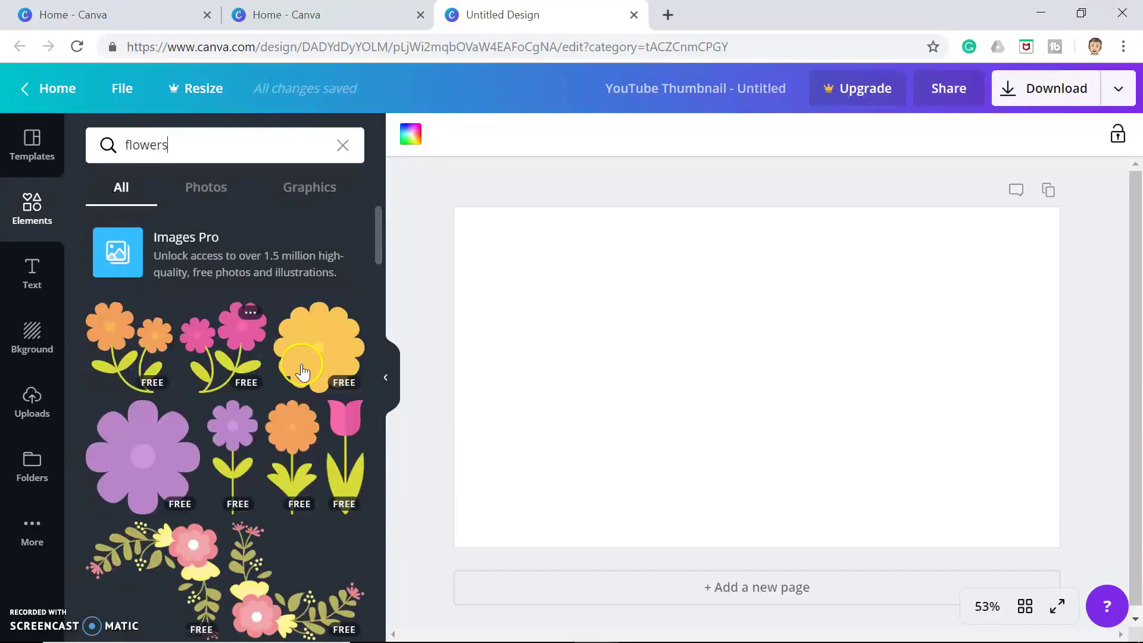
# Add the orange two-flower graphic, shrink it, and move it toward the right of the page
pyautogui.click(102, 344)
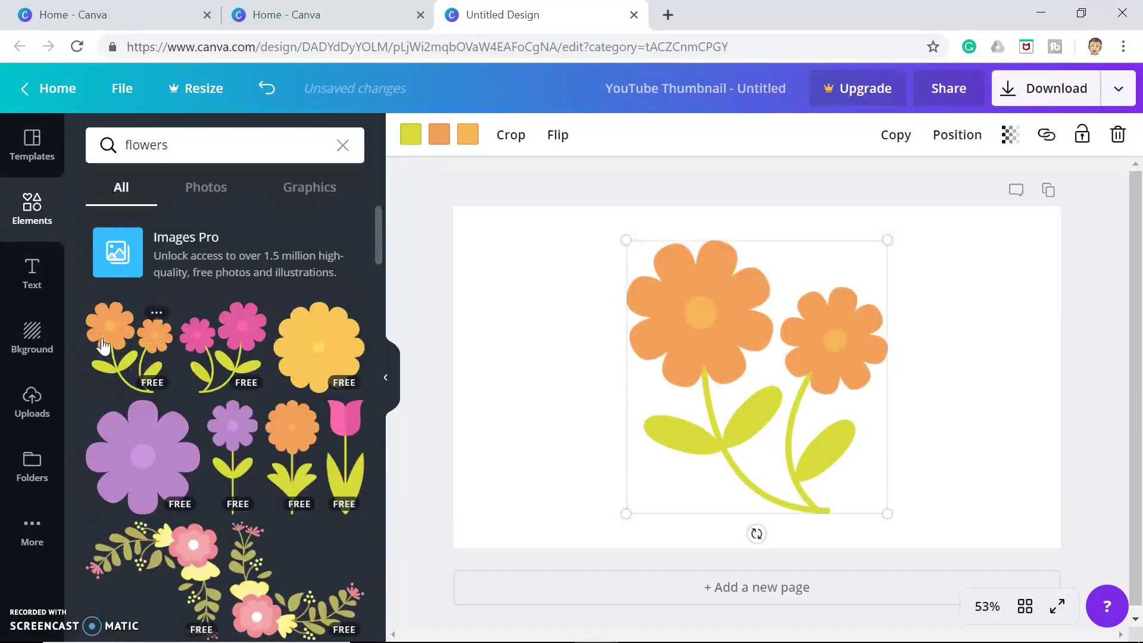
pyautogui.moveTo(627, 238); pyautogui.dragTo(691, 324)
pyautogui.moveTo(745, 428); pyautogui.dragTo(849, 382)
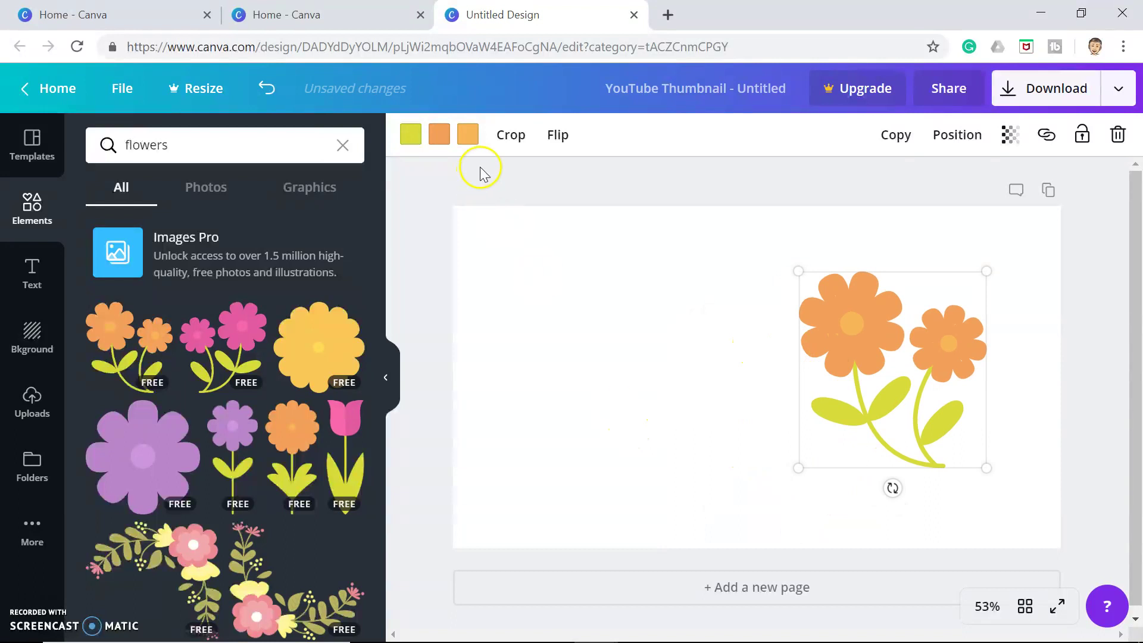
# Recolour the flower centres blue and the petals purple, then deselect the graphic
pyautogui.click(468, 134)
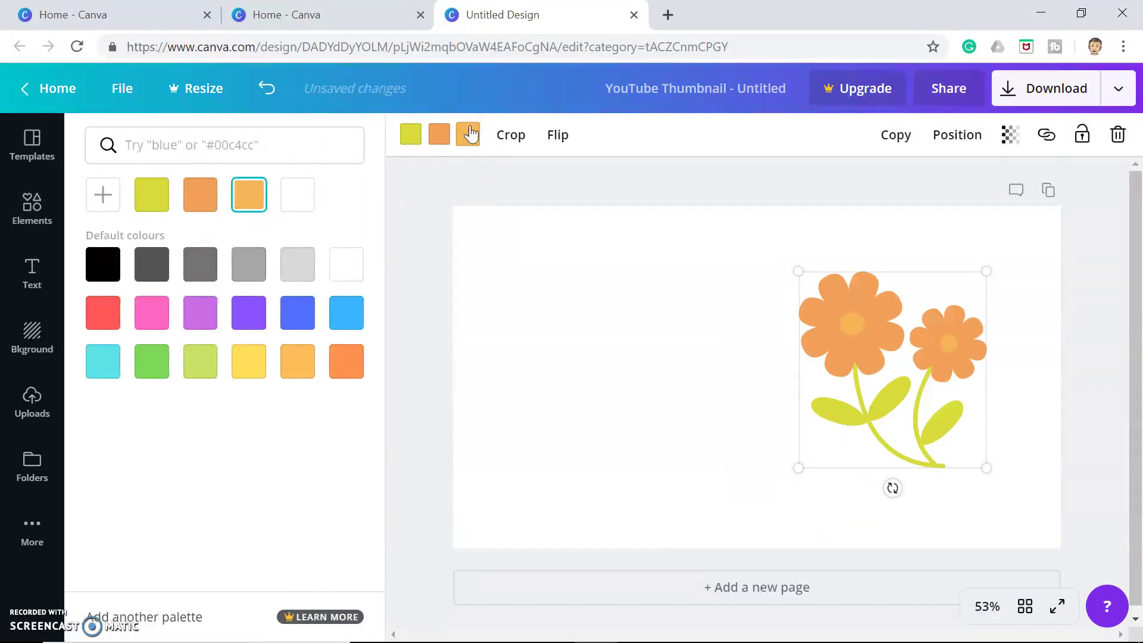
pyautogui.click(297, 312)
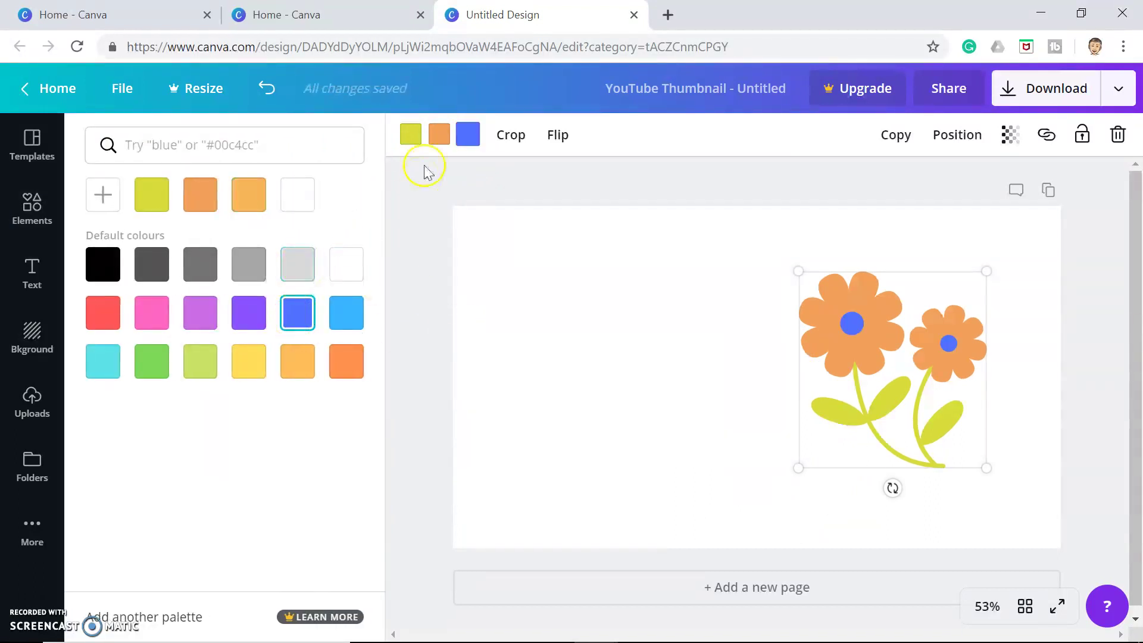
pyautogui.click(439, 134)
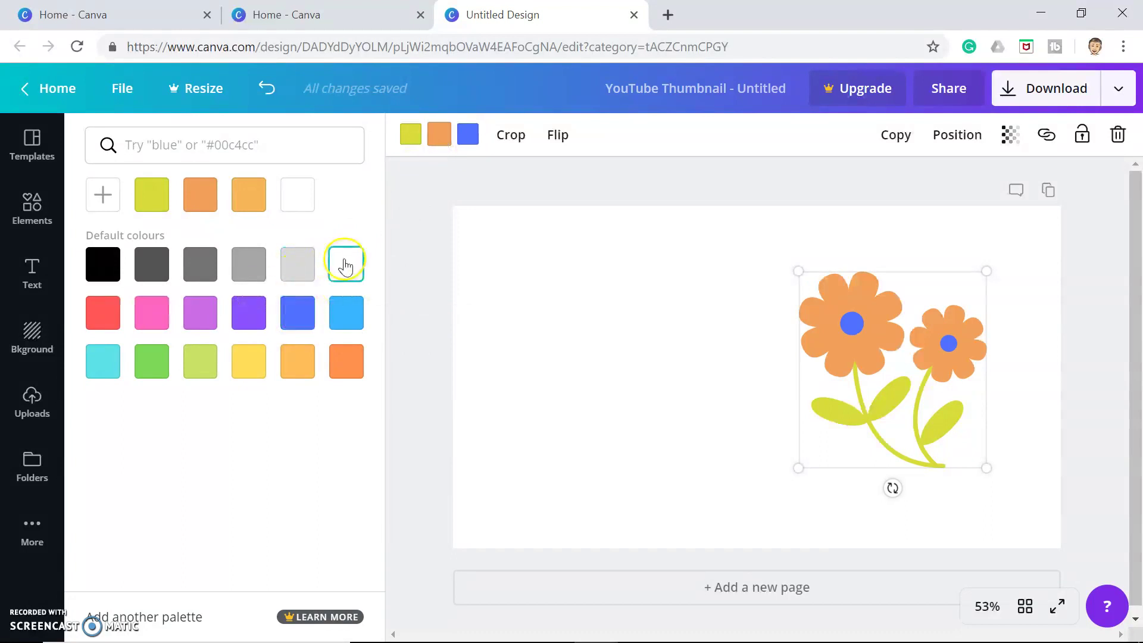
pyautogui.click(298, 363)
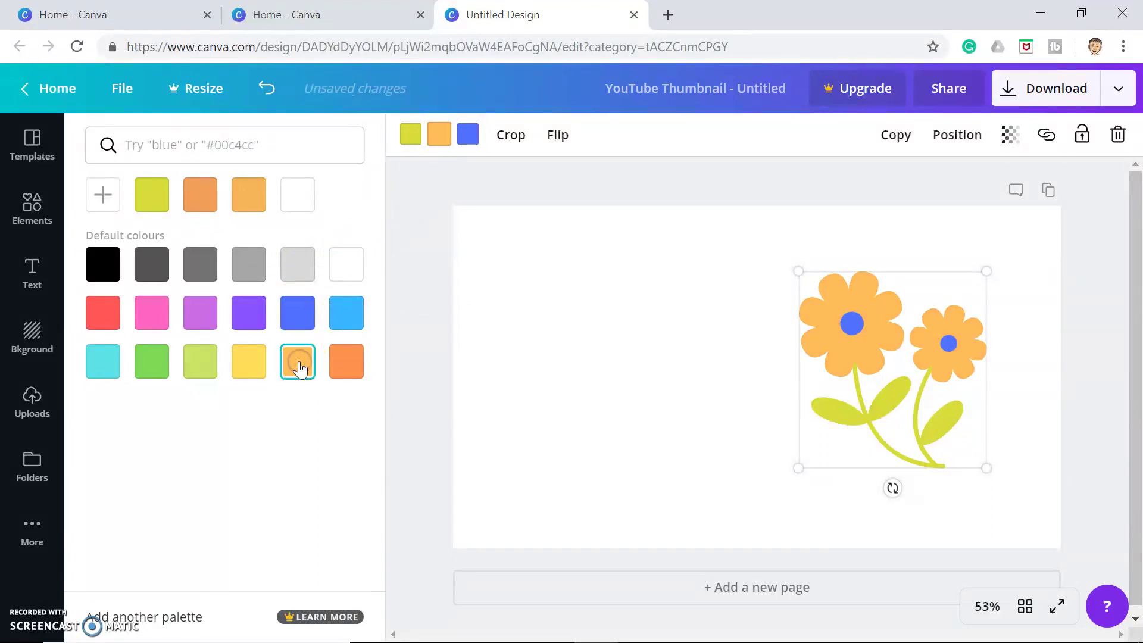
pyautogui.click(249, 309)
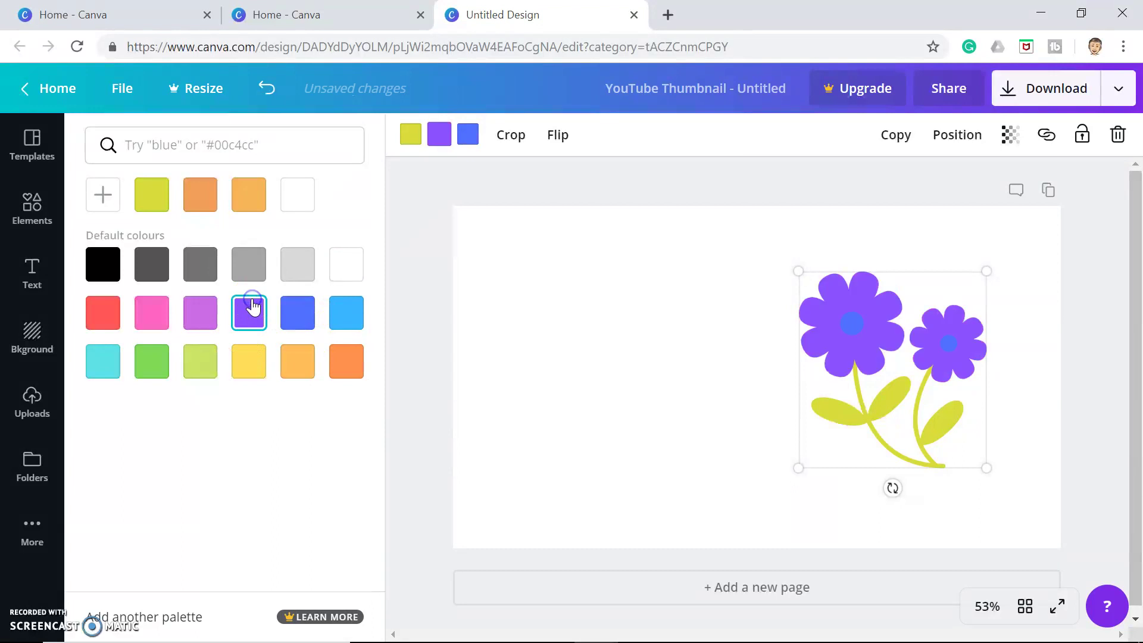
pyautogui.click(518, 324)
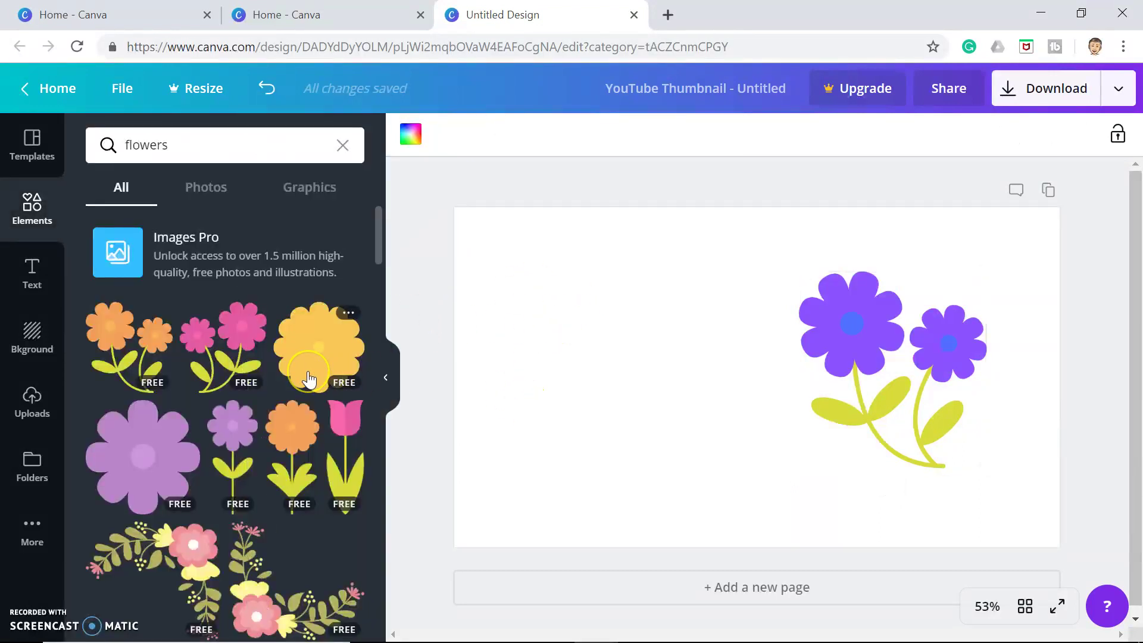
# Filter the flowers results to Photos and add the free pink cherry-blossom photo to the page
pyautogui.click(206, 195)
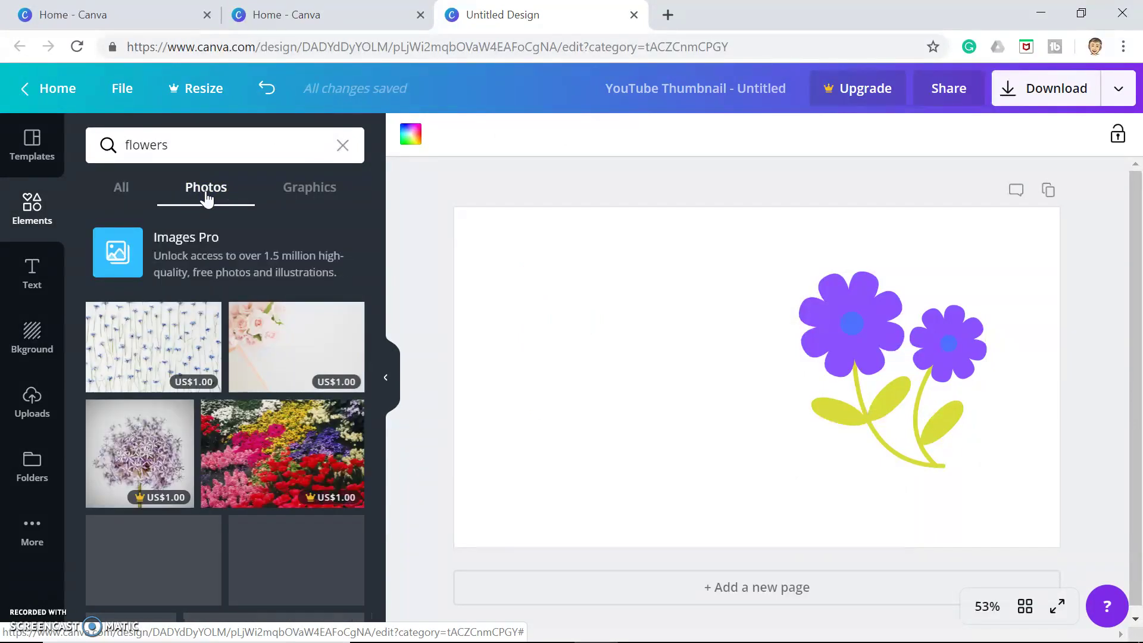
pyautogui.scroll(-1, 213, 476)
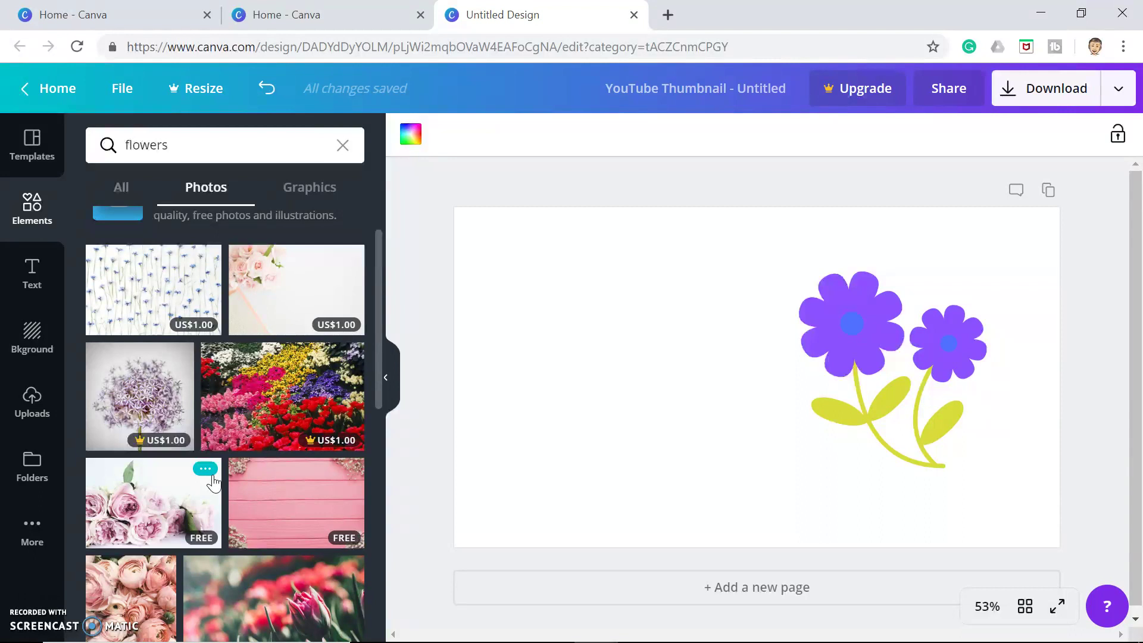
pyautogui.scroll(-5, 213, 482)
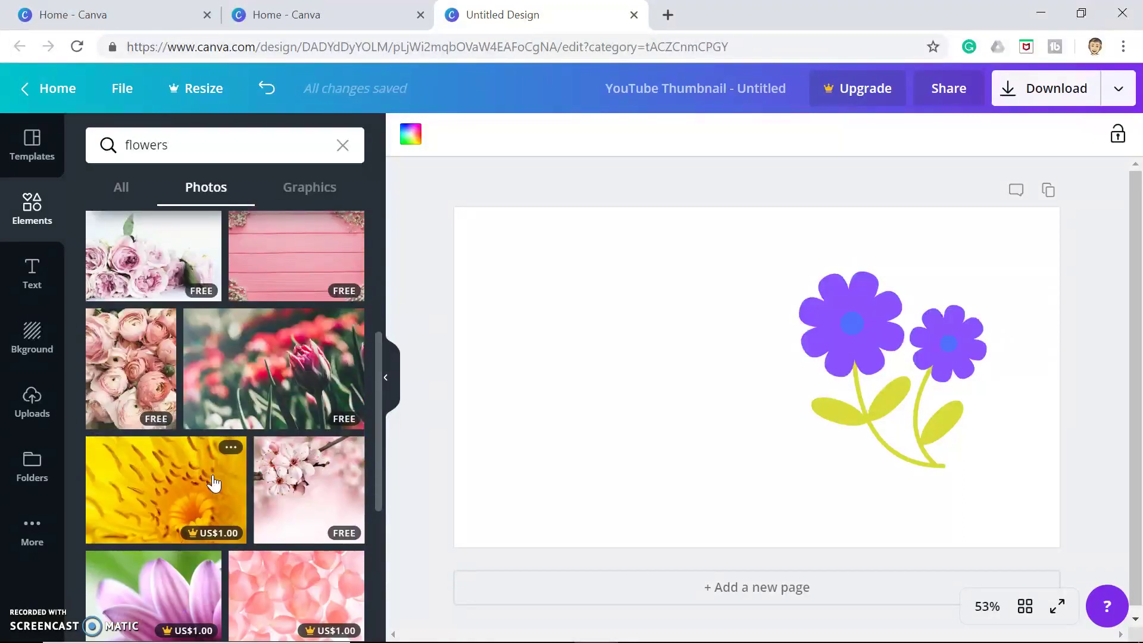
pyautogui.click(337, 539)
pyautogui.scroll(-1, 160, 505)
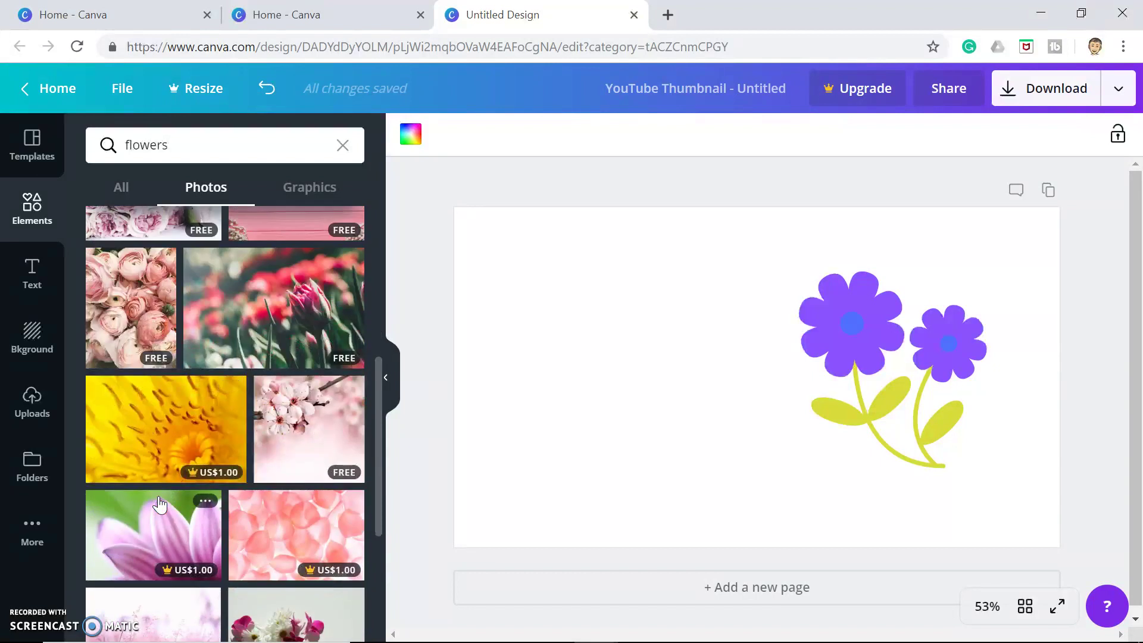
pyautogui.click(172, 449)
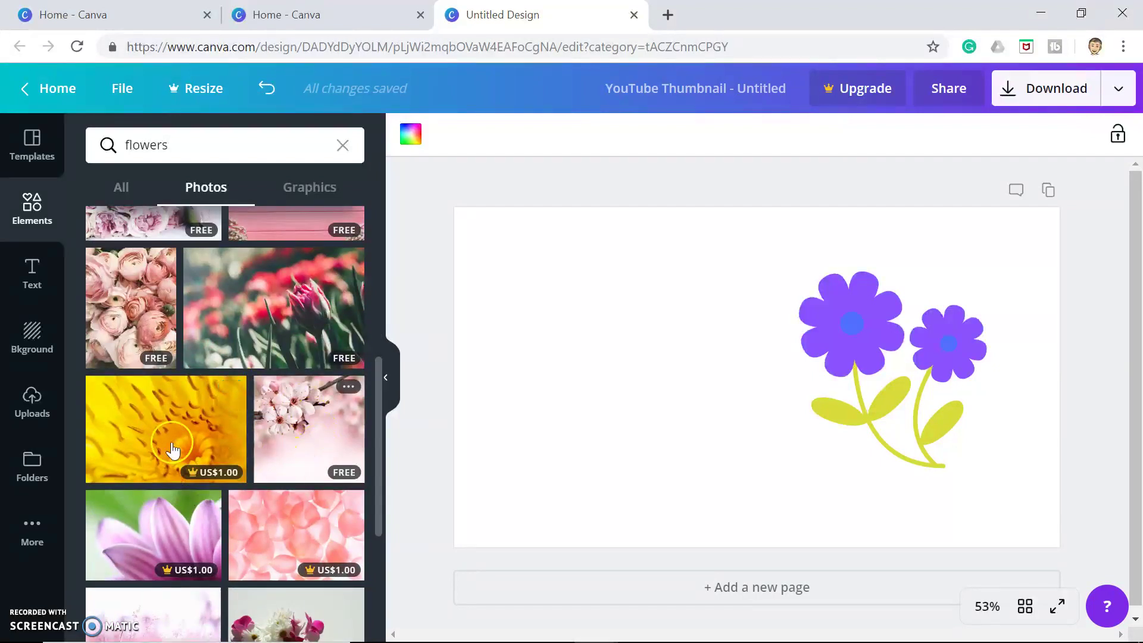
pyautogui.click(294, 433)
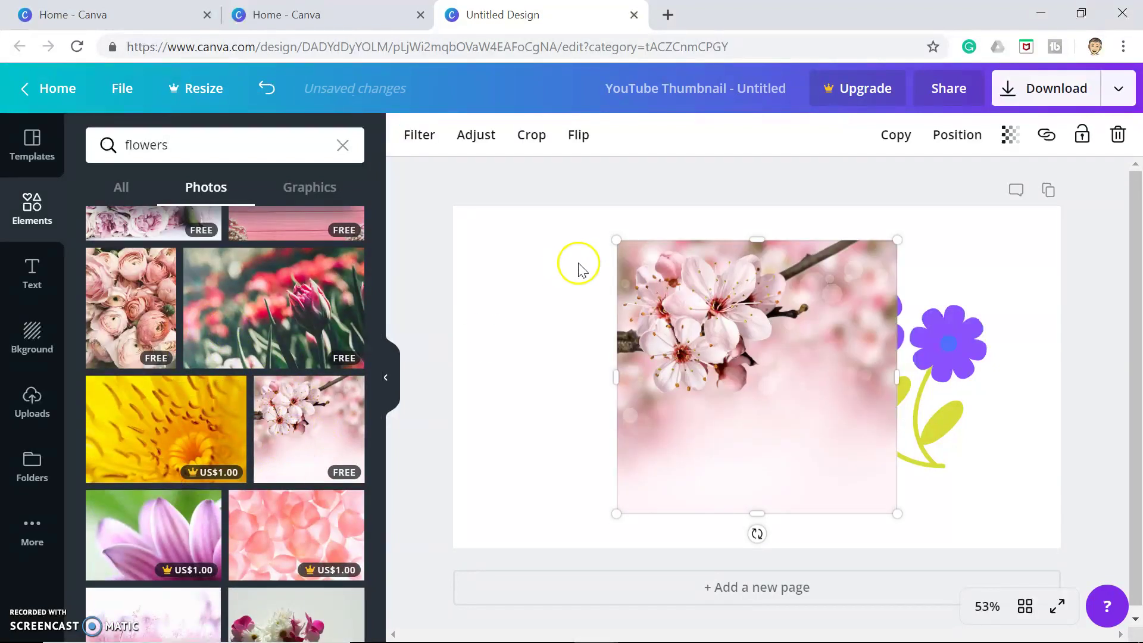
# Move and corner-resize the cherry-blossom photo until it fills the whole page
pyautogui.moveTo(681, 336); pyautogui.dragTo(616, 329)
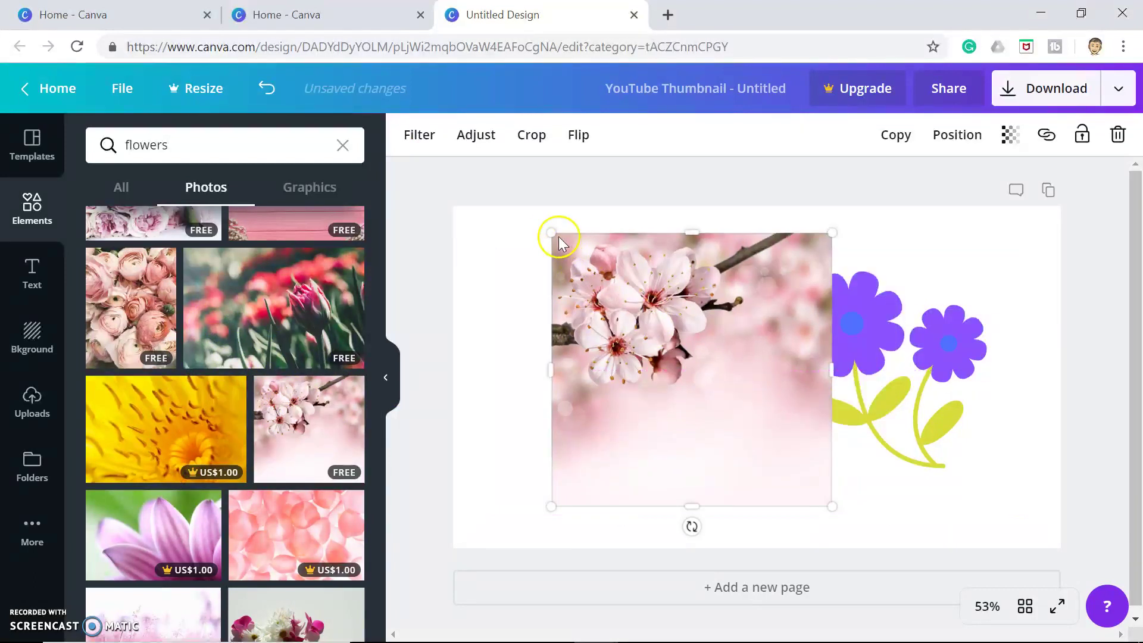
pyautogui.moveTo(550, 233); pyautogui.dragTo(405, 190)
pyautogui.moveTo(830, 506); pyautogui.dragTo(1099, 637)
pyautogui.click(1110, 508)
# Send the photo backwards behind the flower graphic and move the graphic to the lower right
pyautogui.click(891, 394)
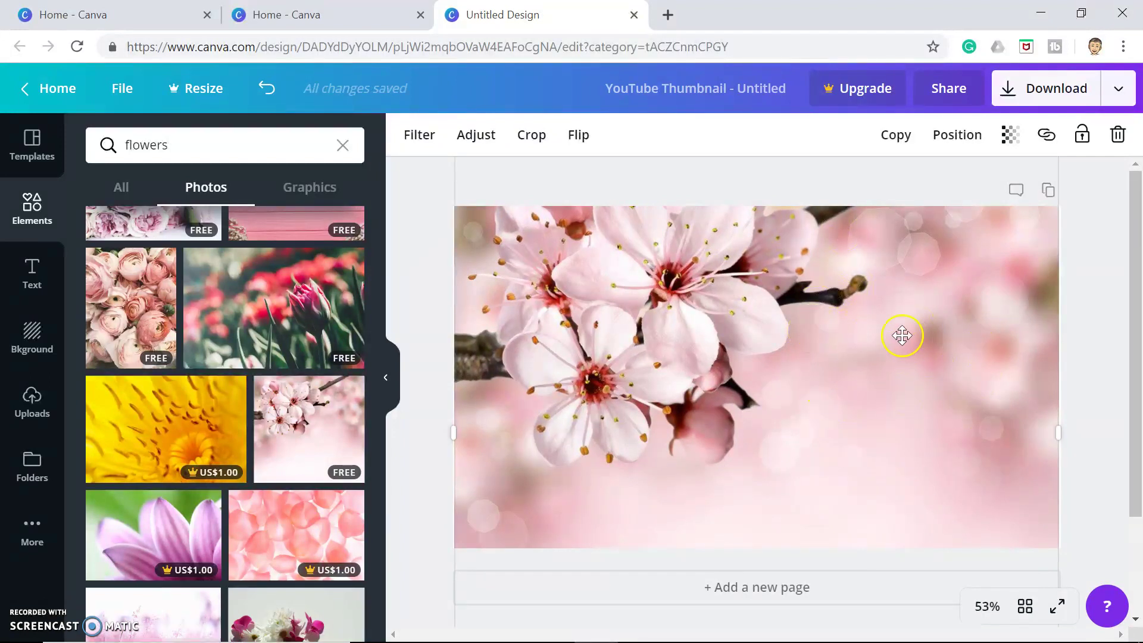
pyautogui.click(961, 139)
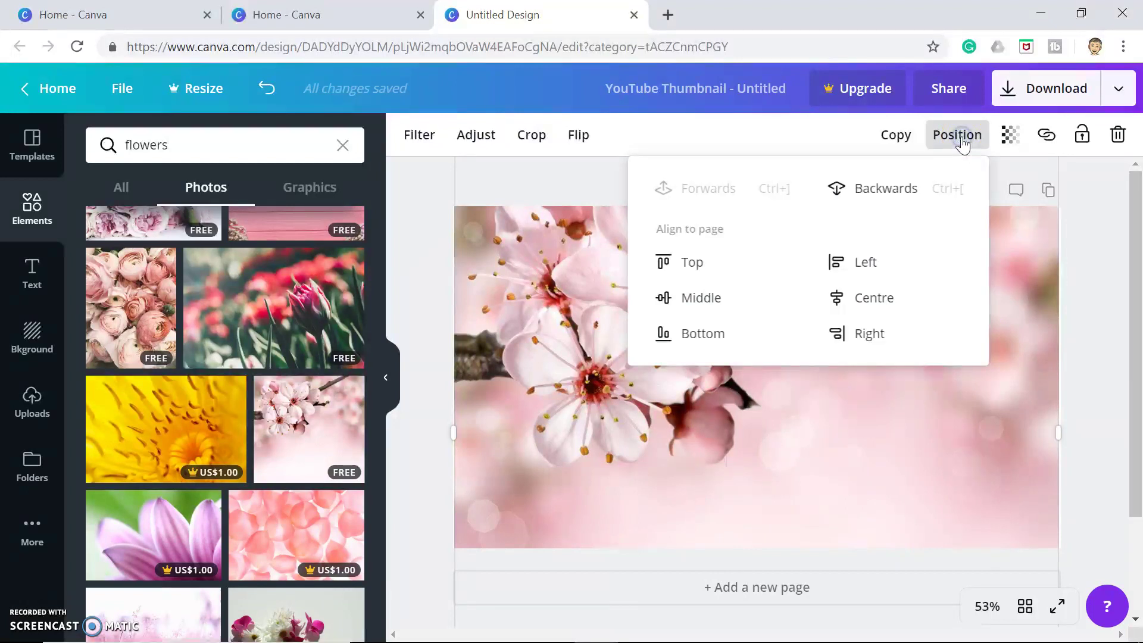
pyautogui.click(868, 189)
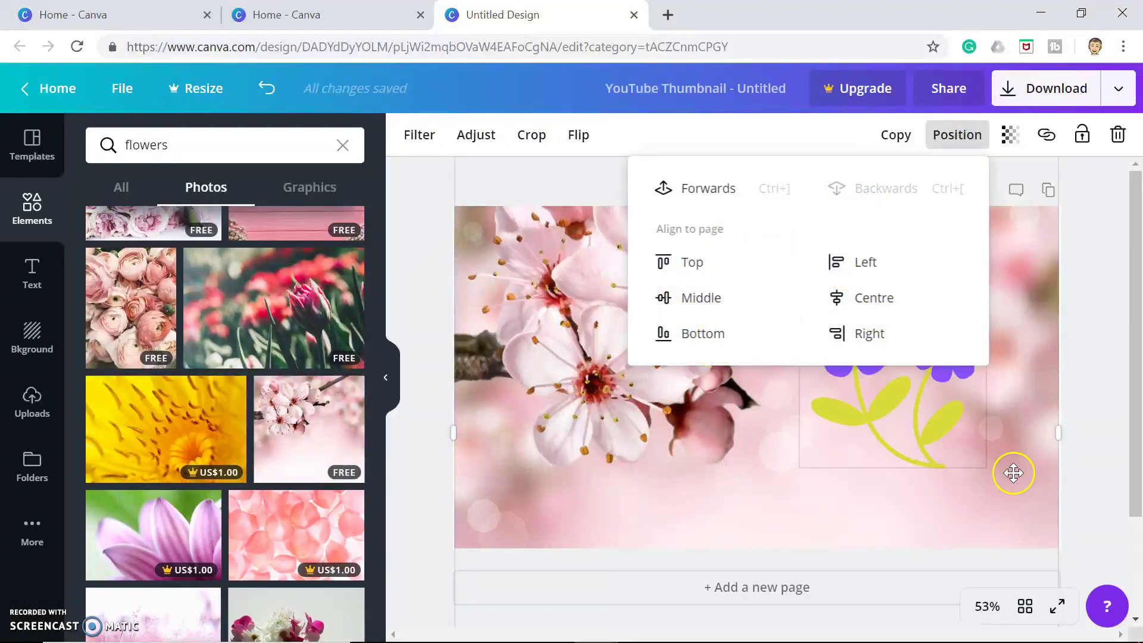
pyautogui.click(1085, 415)
pyautogui.moveTo(857, 313); pyautogui.dragTo(887, 362)
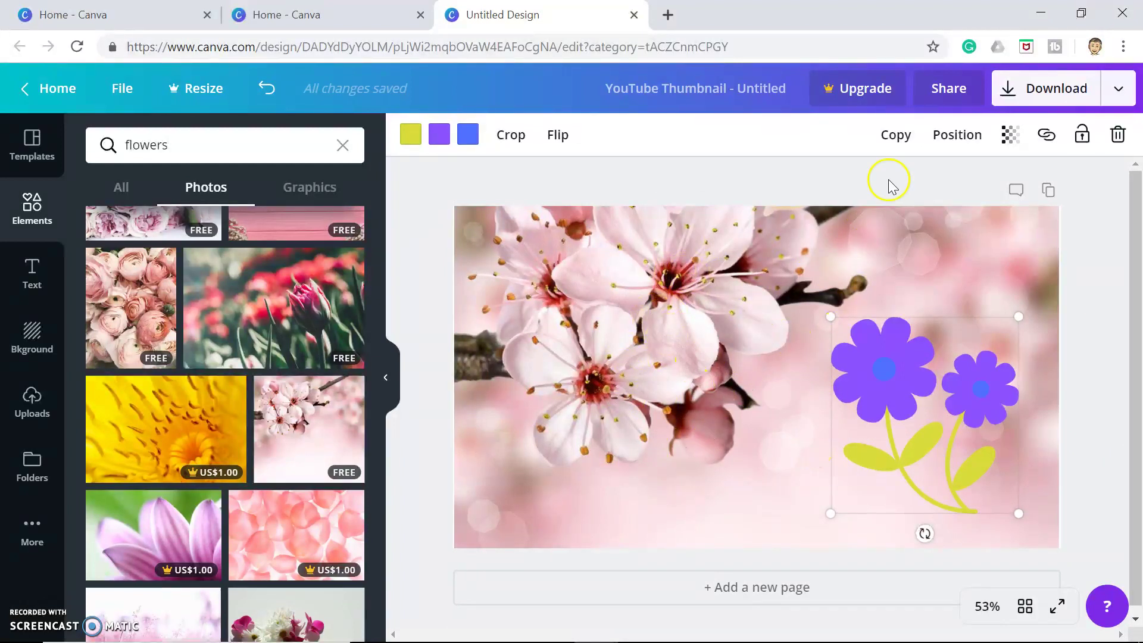
# Try fading the flower graphic's transparency to 56, then delete the graphic
pyautogui.click(1012, 138)
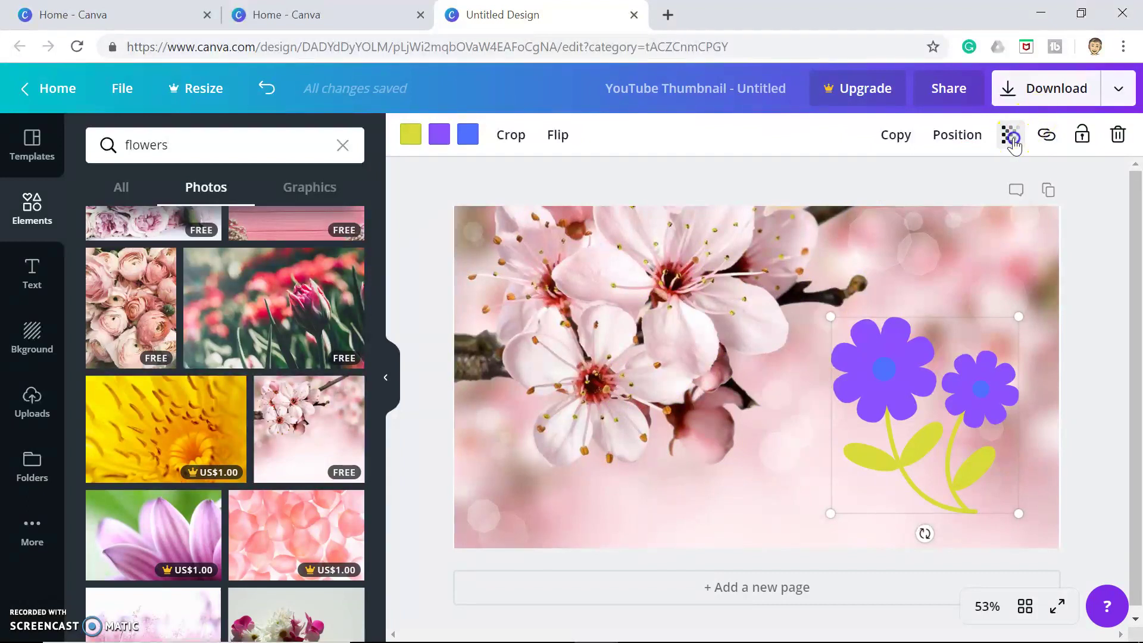
pyautogui.moveTo(961, 190); pyautogui.dragTo(988, 182)
pyautogui.click(1091, 272)
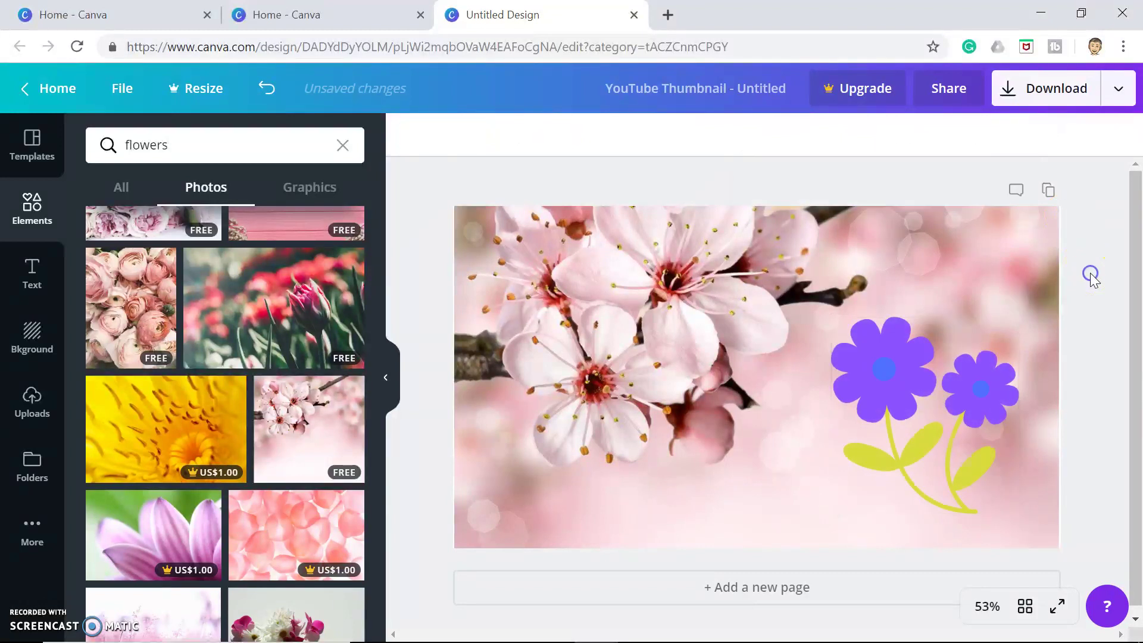
pyautogui.click(890, 435)
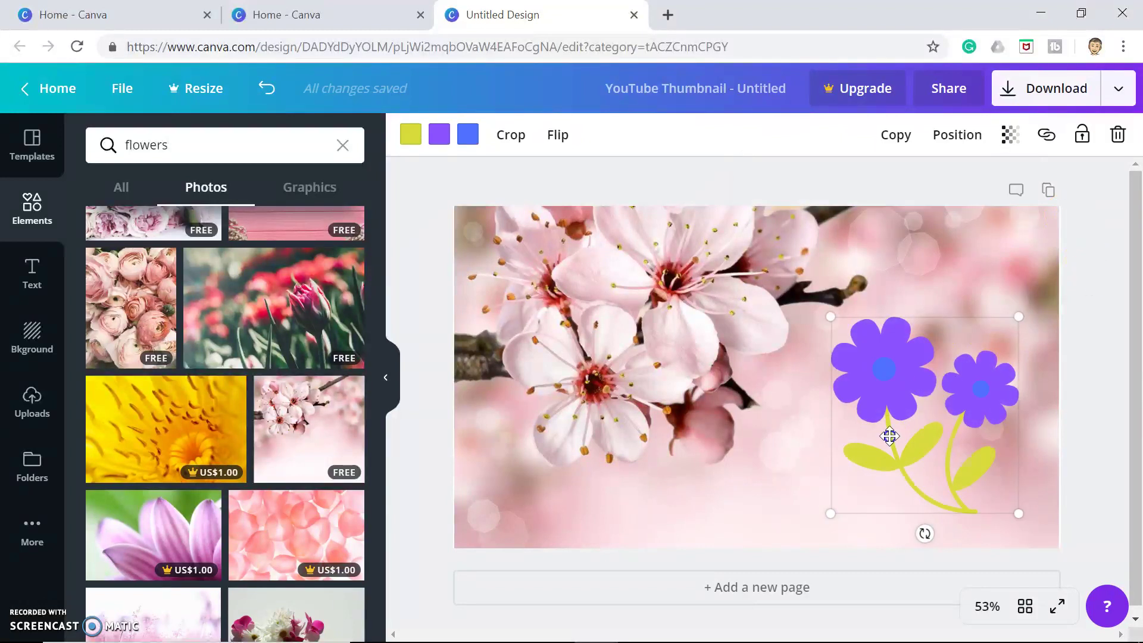
pyautogui.click(1117, 136)
pyautogui.click(1079, 430)
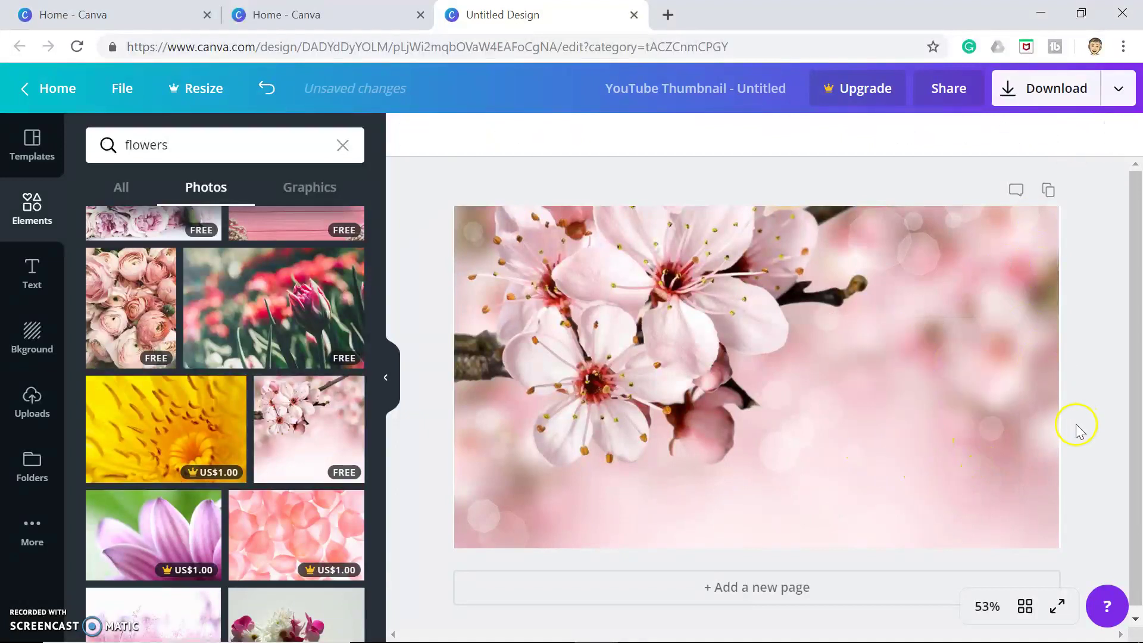
# Add a heading text box and type the channel owner's name
pyautogui.click(32, 277)
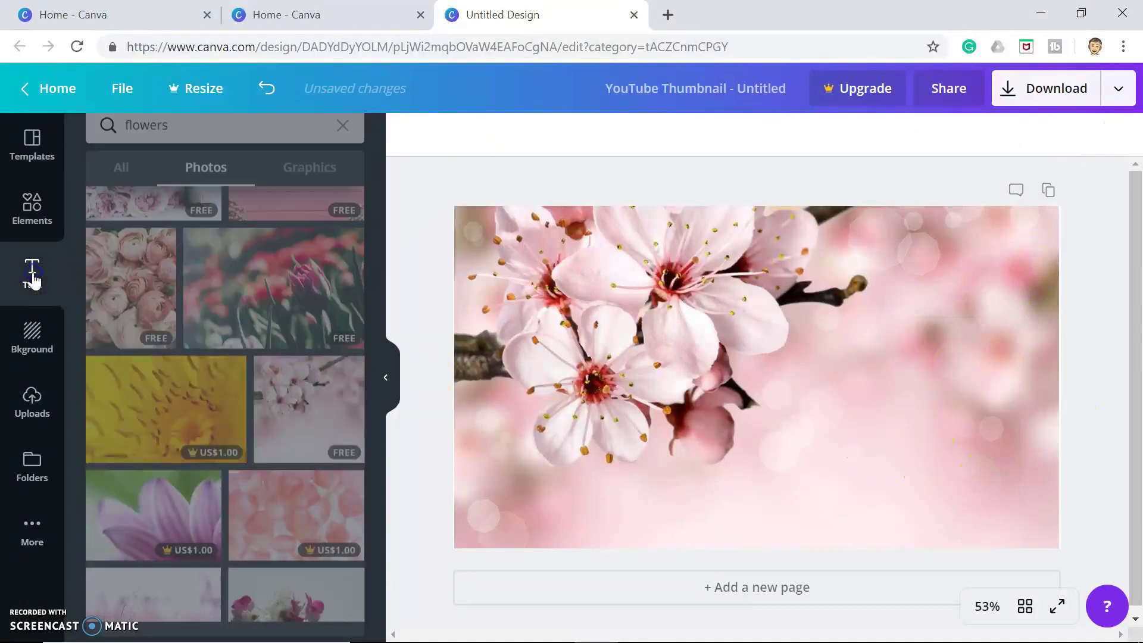
pyautogui.click(134, 265)
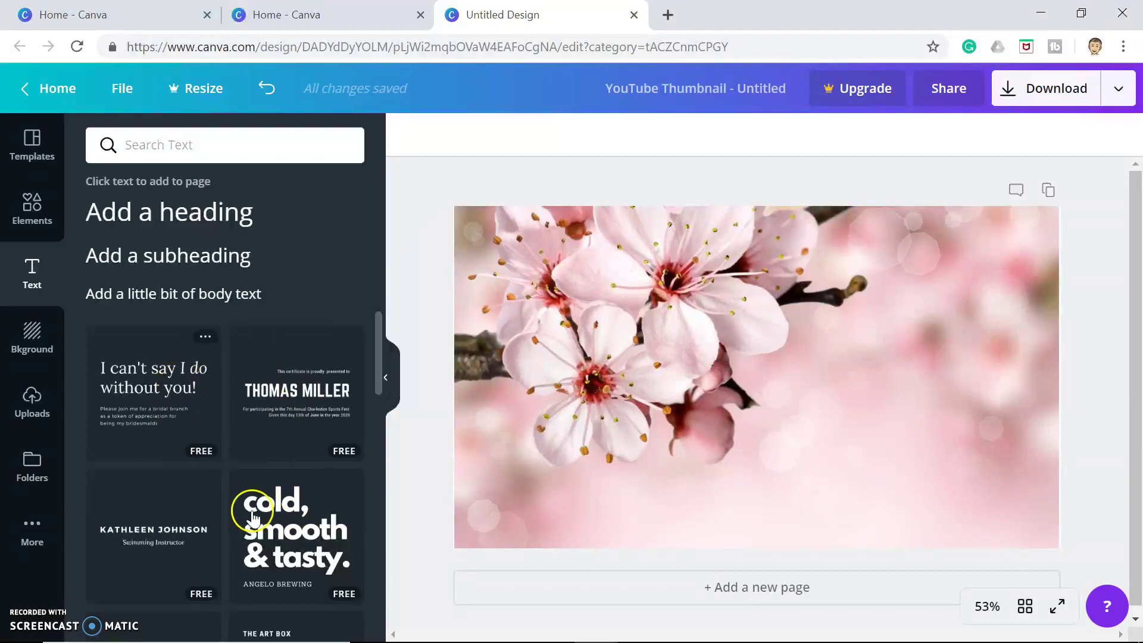
pyautogui.click(159, 206)
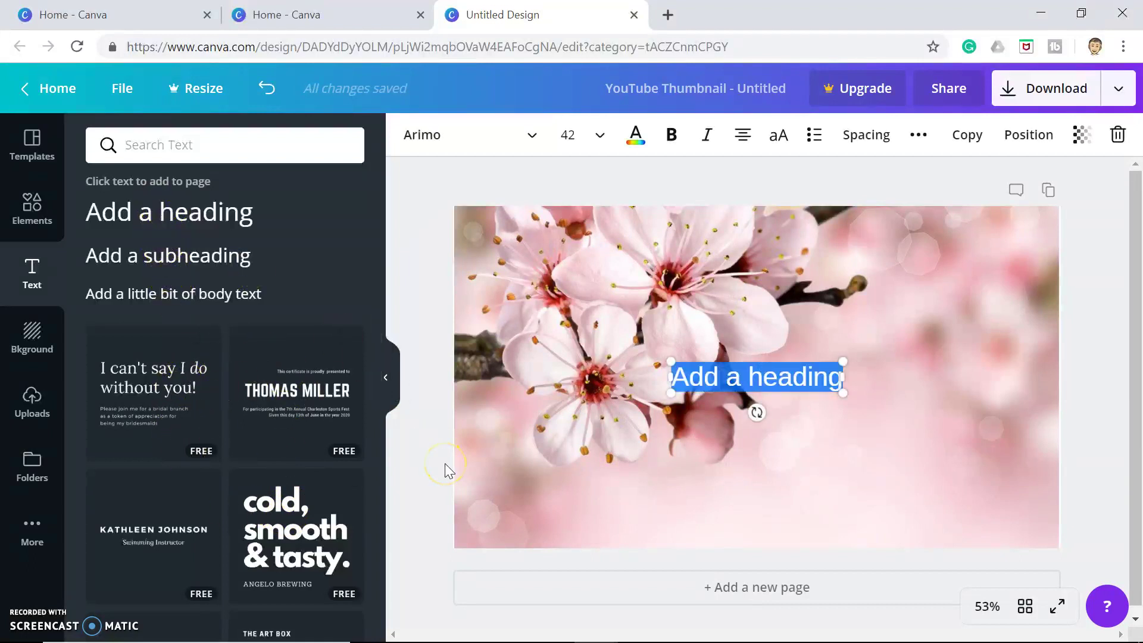
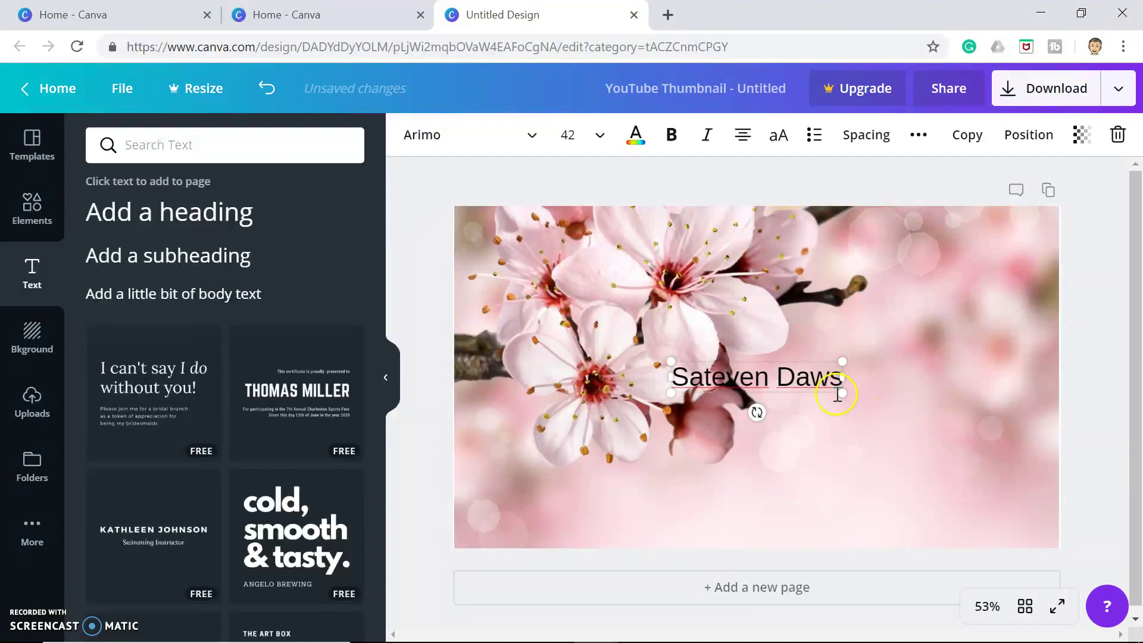
# Enlarge the heading to size 67.8, delete the stray letter, and move it lower right
pyautogui.moveTo(933, 476); pyautogui.dragTo(934, 475)
pyautogui.click(722, 392)
pyautogui.press('BackSpace')
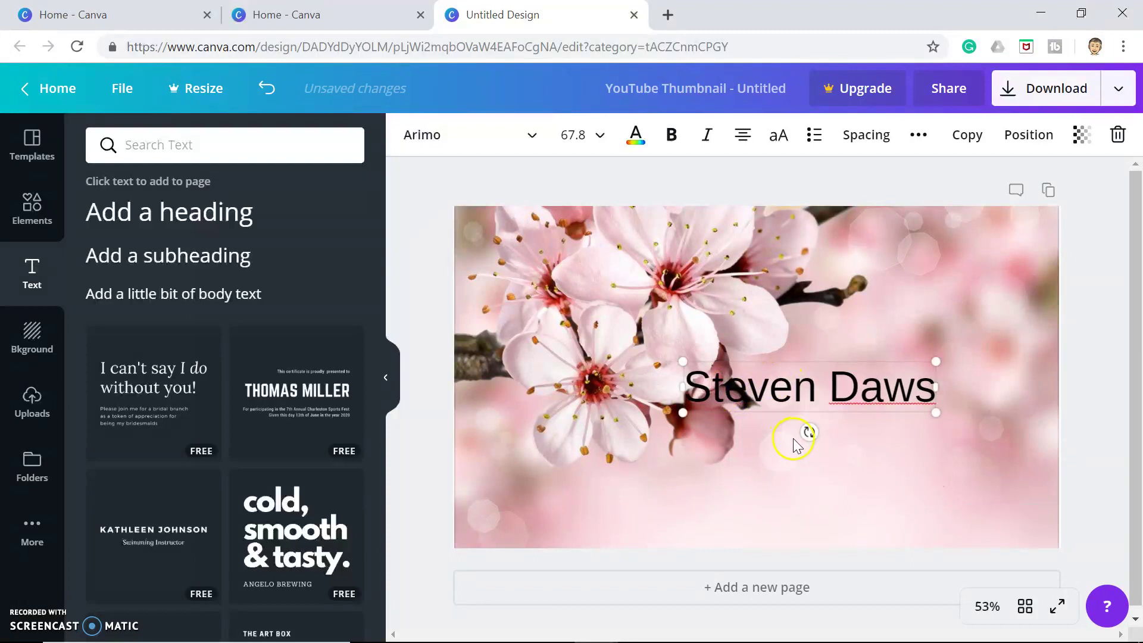
pyautogui.click(807, 504)
pyautogui.moveTo(806, 370); pyautogui.dragTo(895, 413)
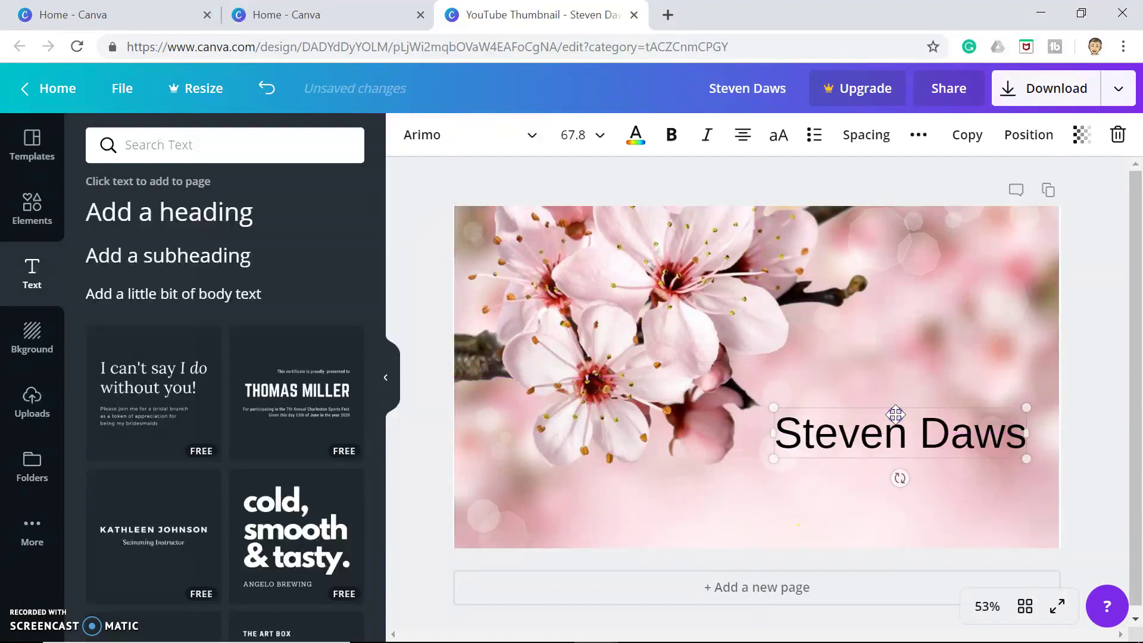
pyautogui.click(1098, 462)
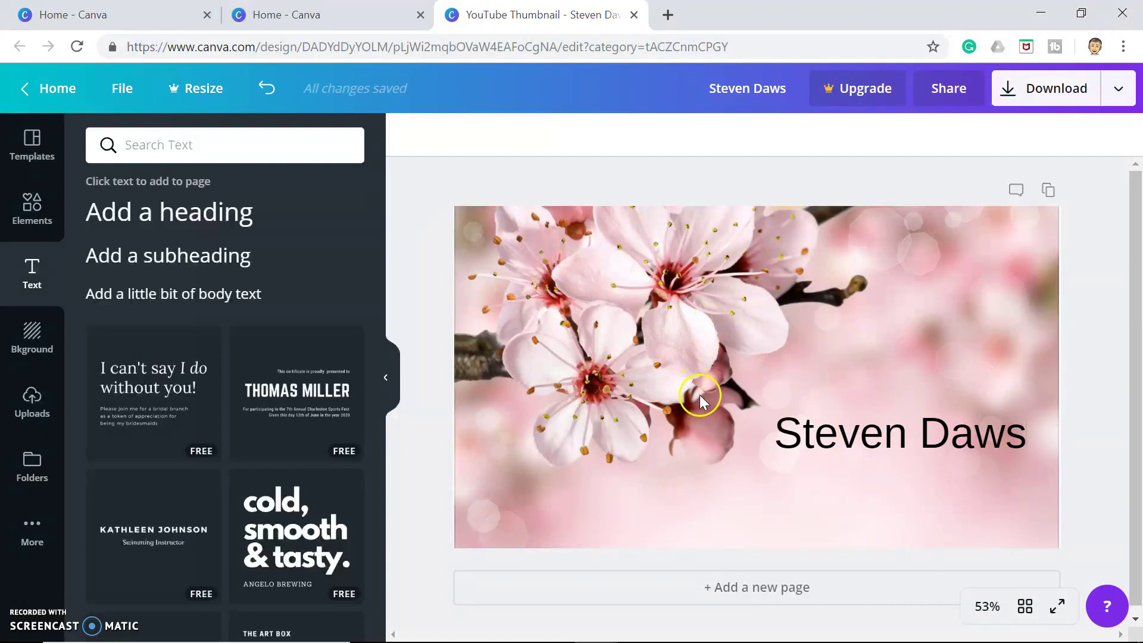
# Select the whole name heading and change its font to Alfa Slab One
pyautogui.doubleClick(842, 451)
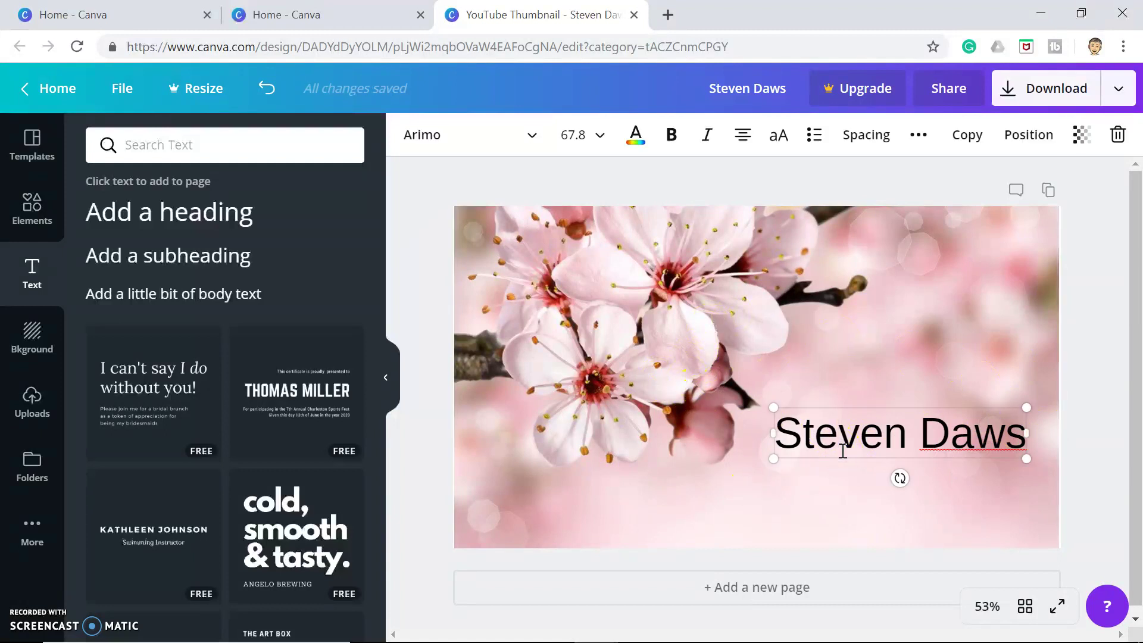
pyautogui.moveTo(776, 433); pyautogui.dragTo(1006, 434)
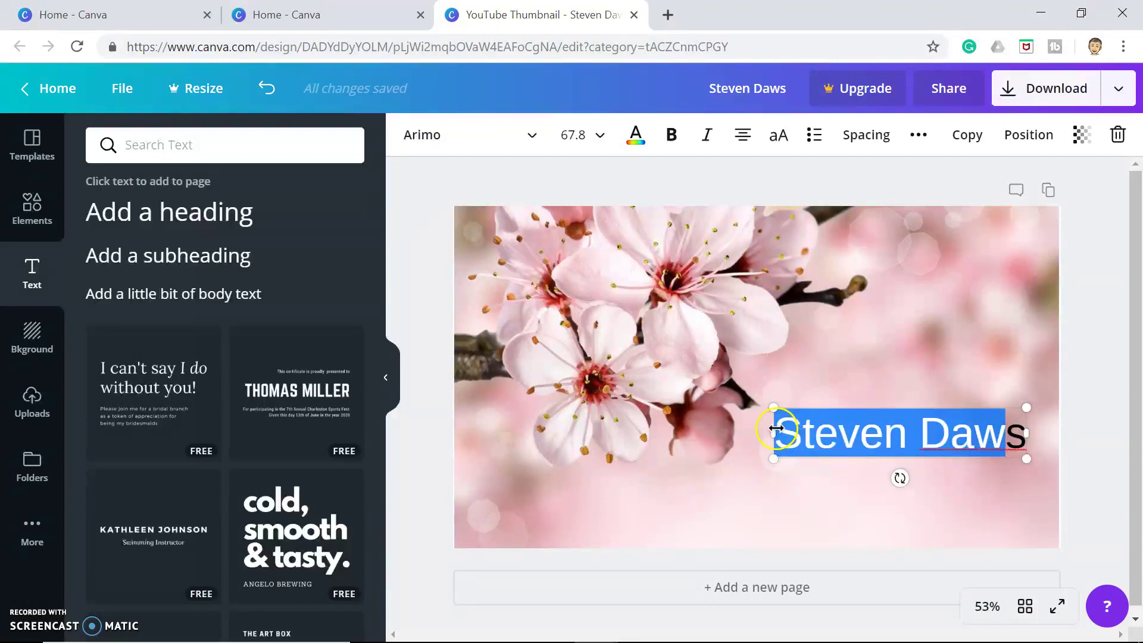
pyautogui.click(785, 428)
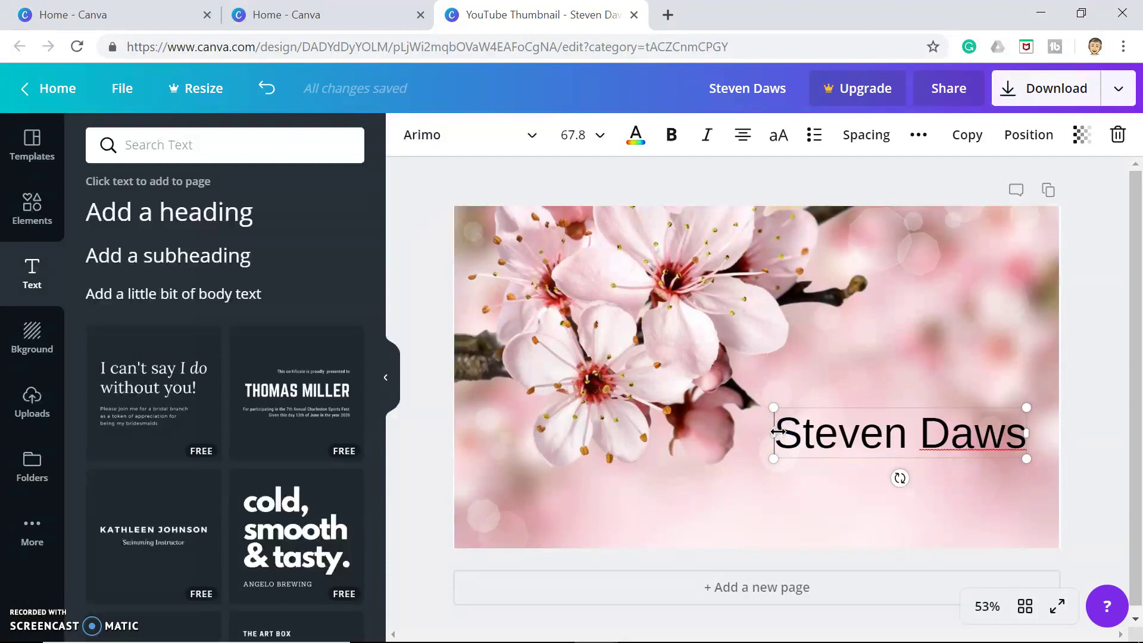
pyautogui.moveTo(785, 433); pyautogui.dragTo(1044, 453)
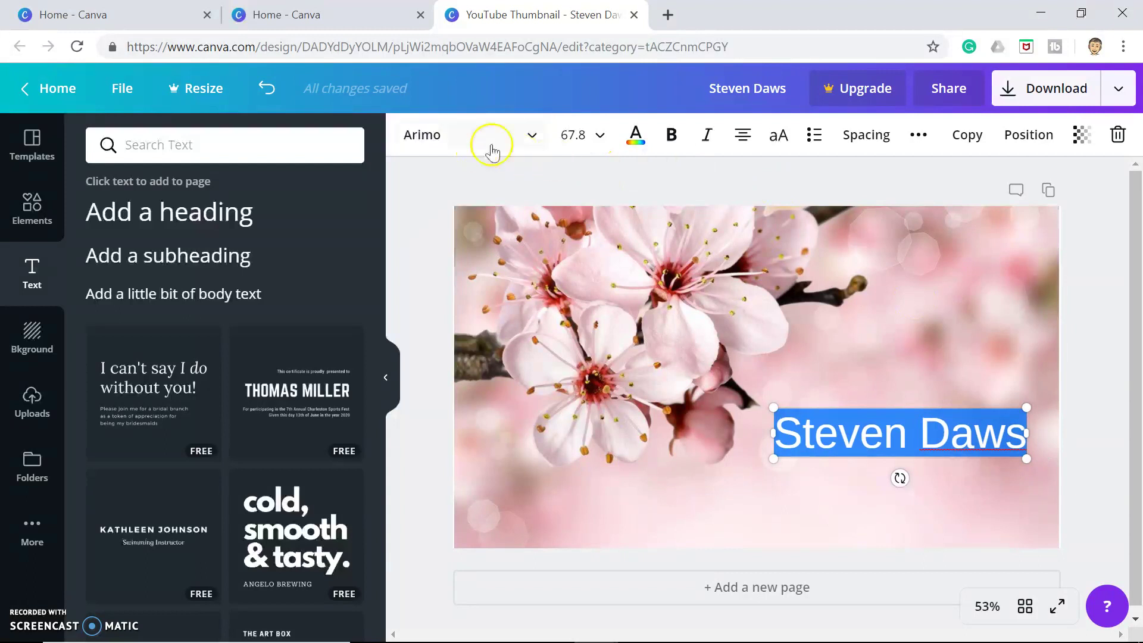
pyautogui.click(534, 138)
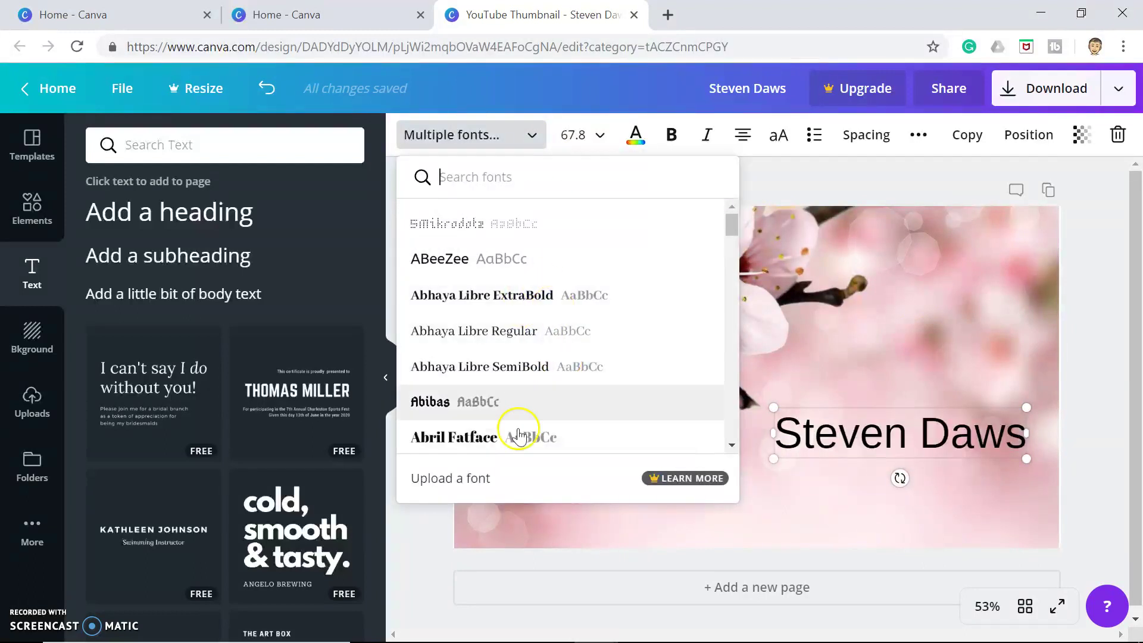
pyautogui.scroll(-3, 505, 425)
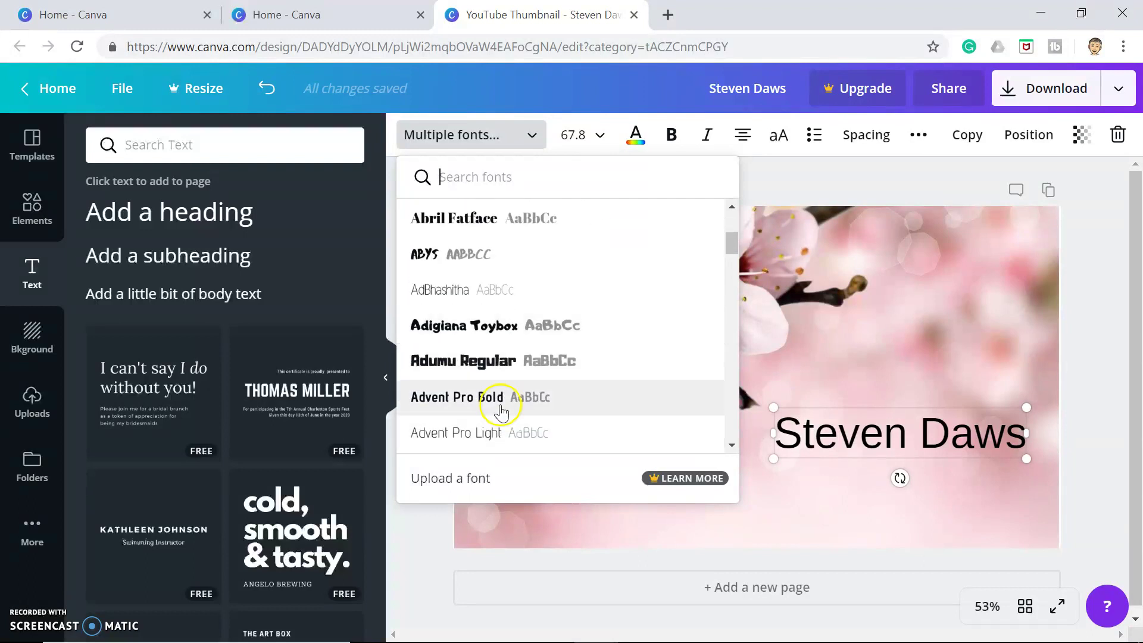
pyautogui.scroll(-3, 472, 411)
pyautogui.scroll(-5, 472, 413)
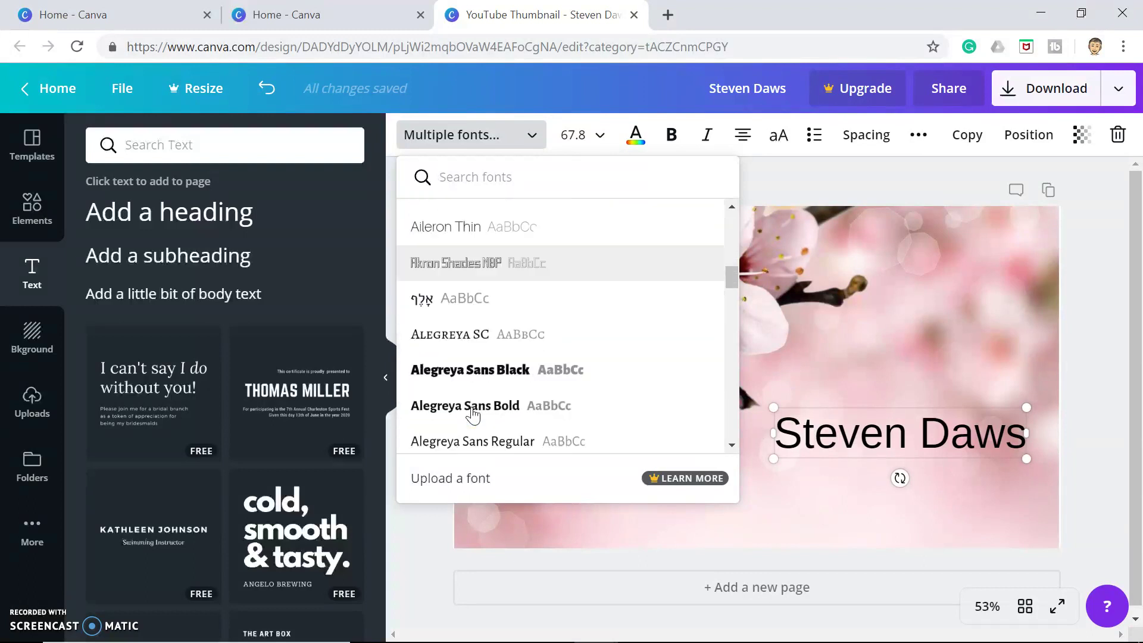
pyautogui.scroll(-6, 474, 415)
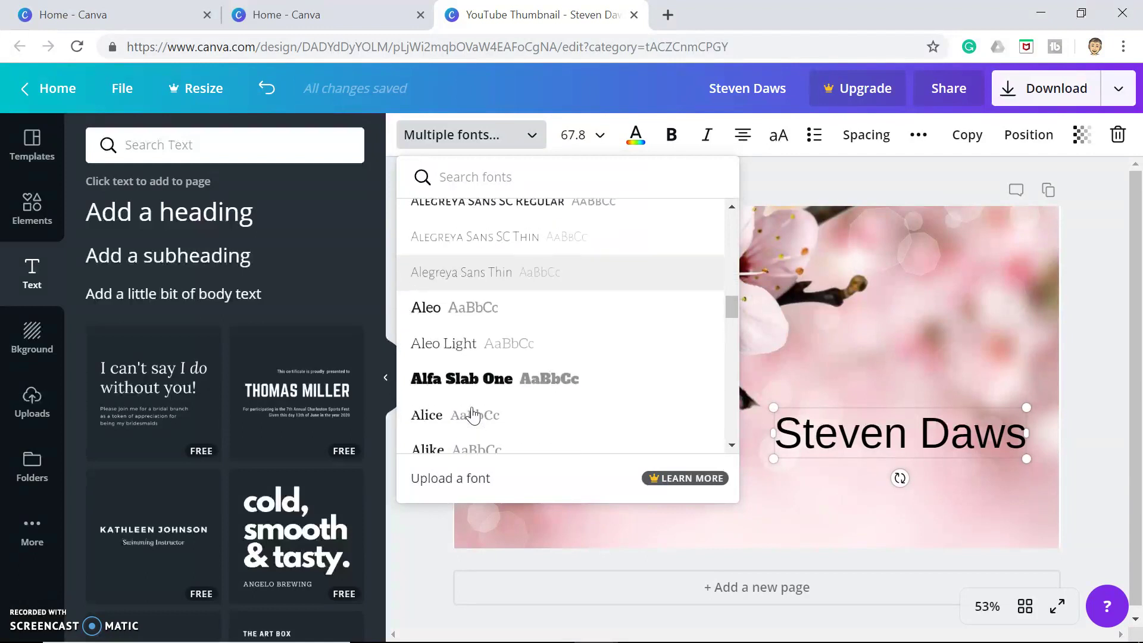
pyautogui.click(473, 295)
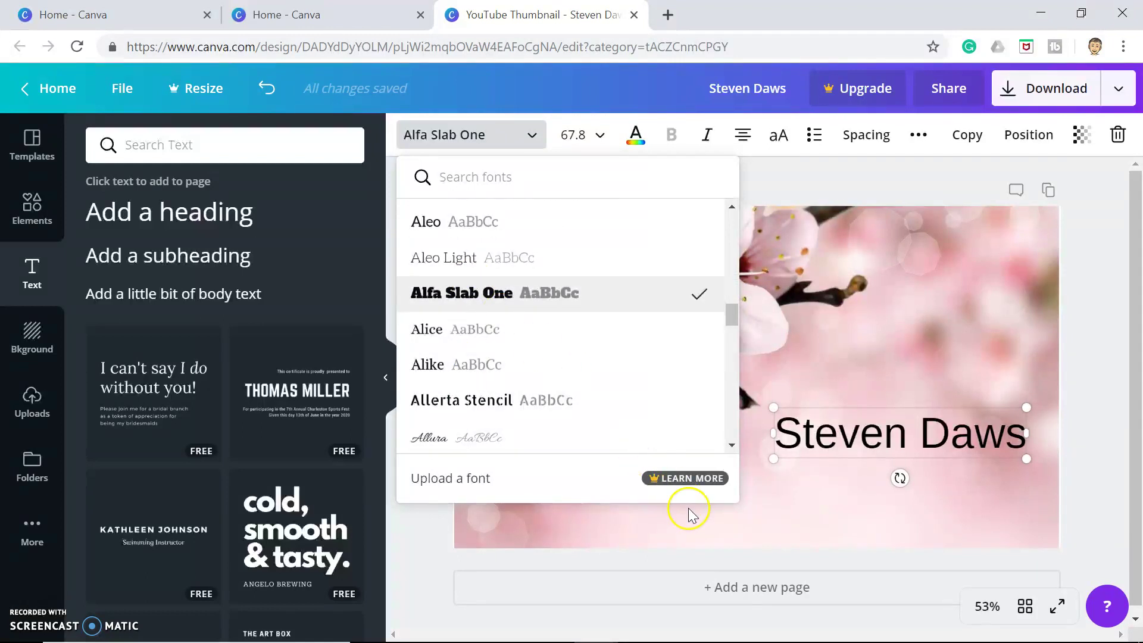
pyautogui.click(701, 529)
pyautogui.click(867, 448)
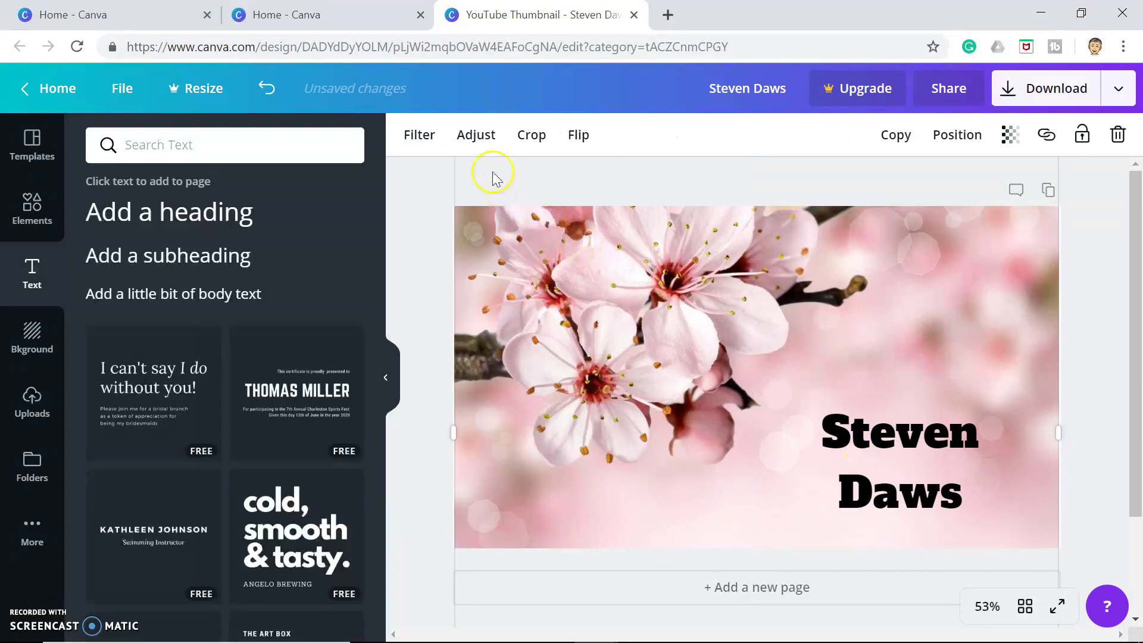
# Set the name heading's font size to 144
pyautogui.click(883, 435)
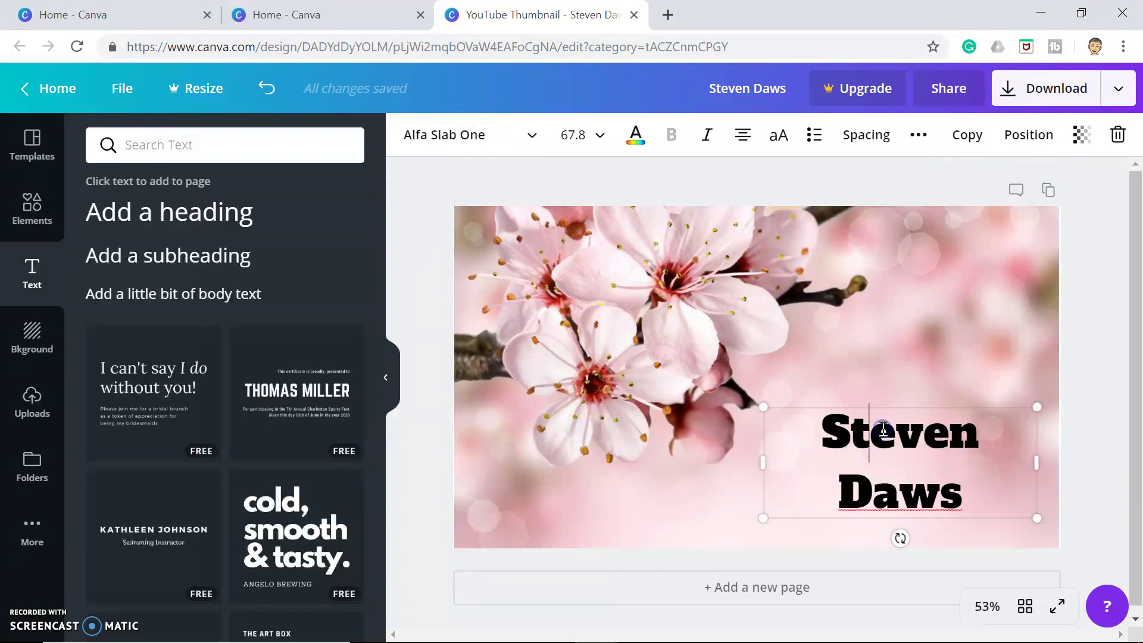
pyautogui.click(602, 137)
pyautogui.click(593, 476)
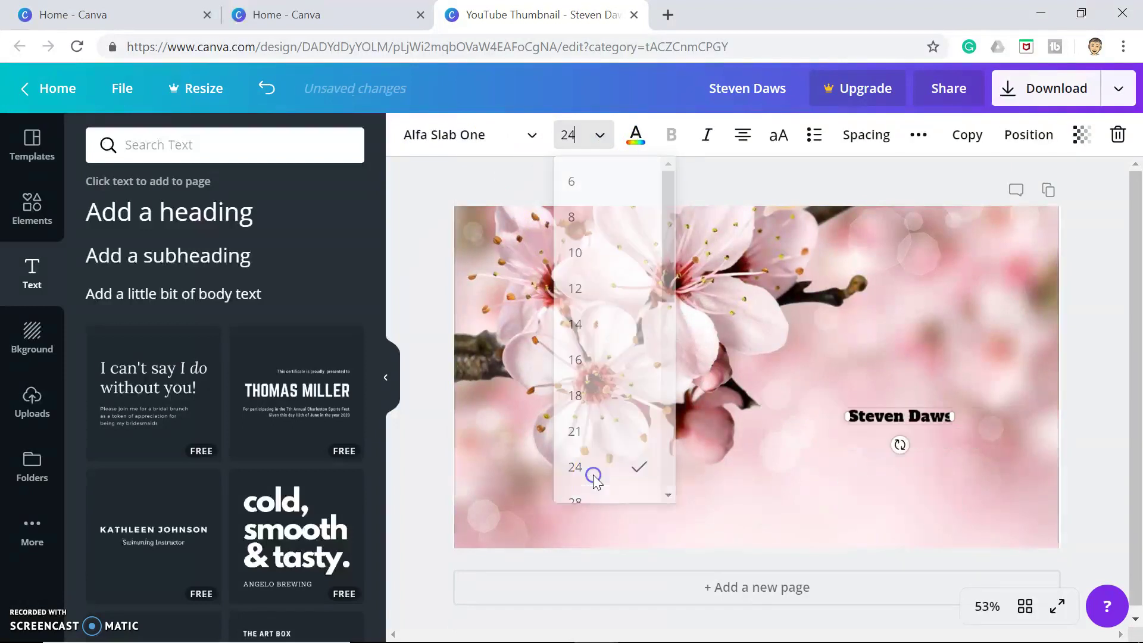
pyautogui.click(601, 137)
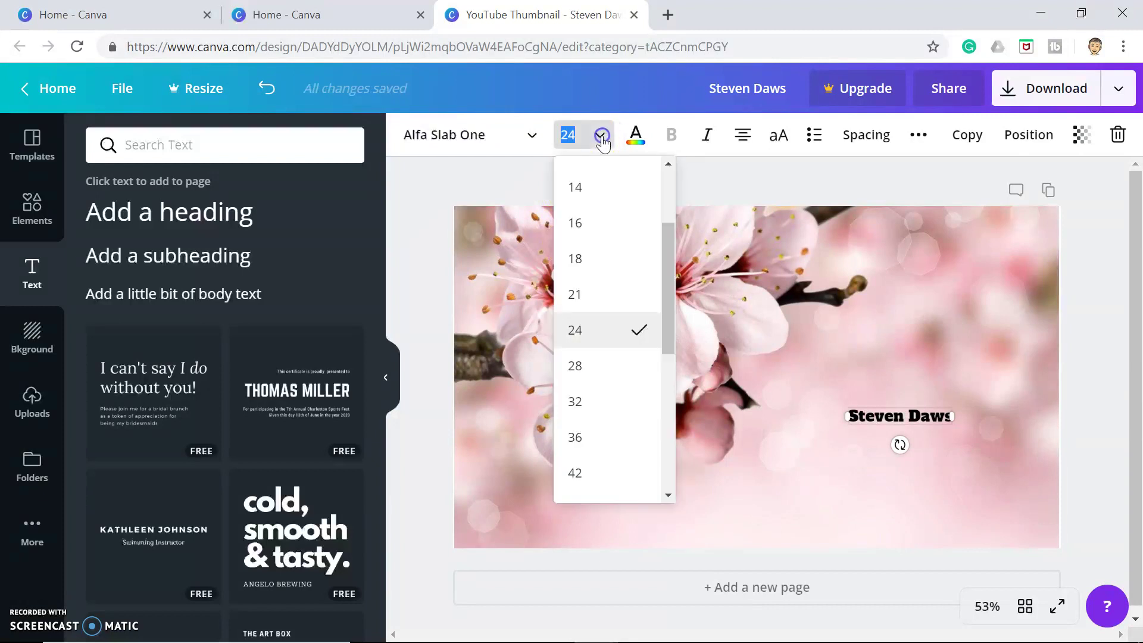
pyautogui.moveTo(667, 302); pyautogui.dragTo(653, 489)
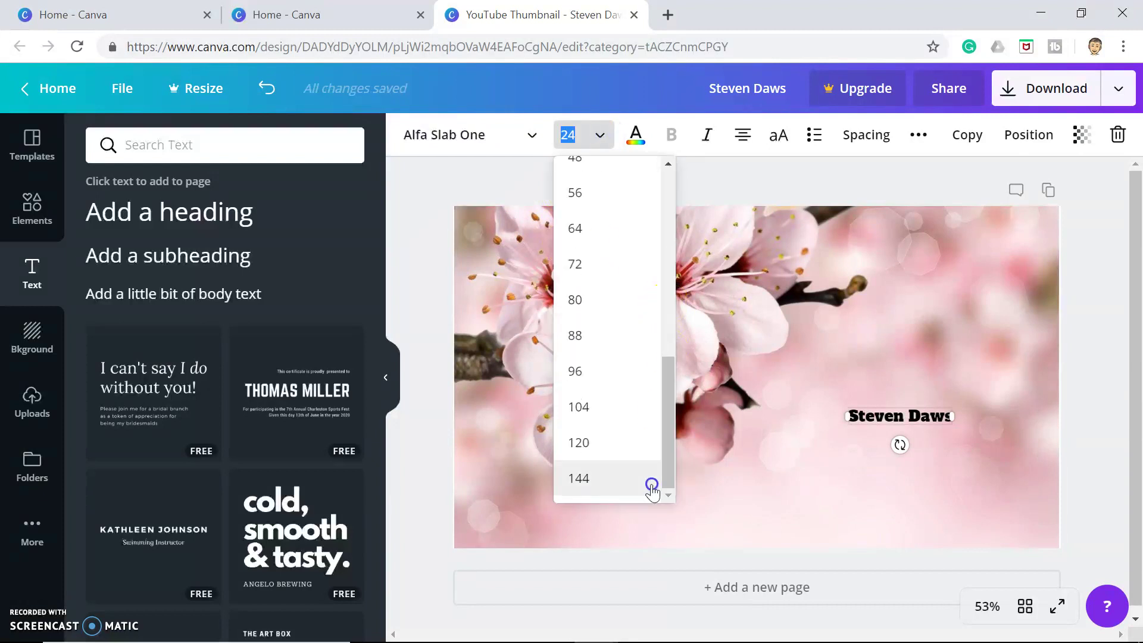
pyautogui.click(582, 481)
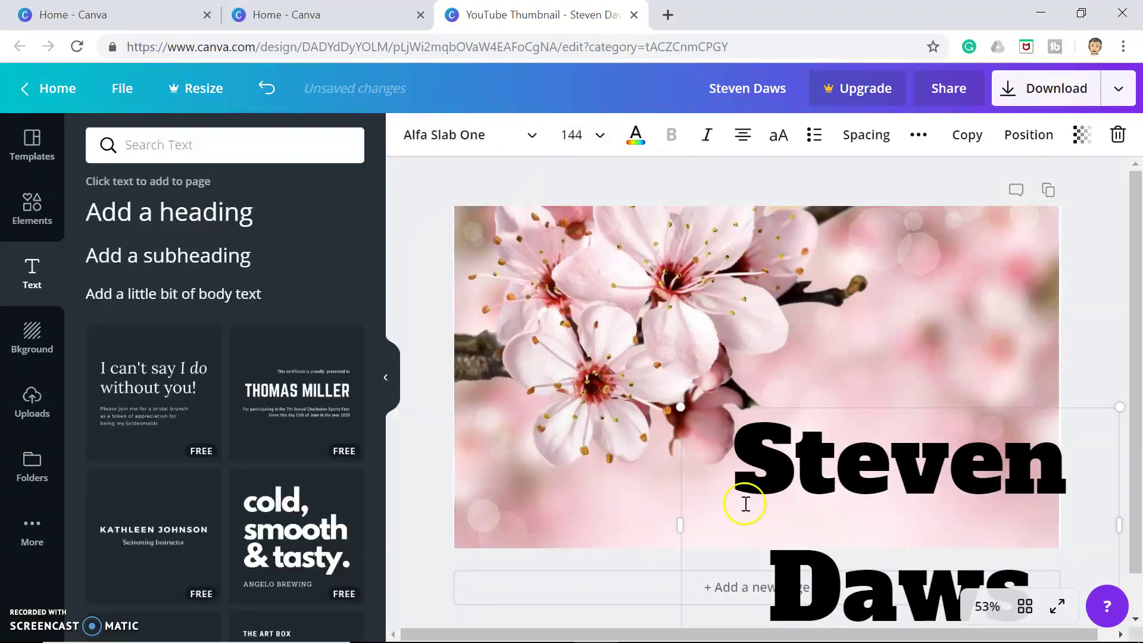
pyautogui.moveTo(798, 512); pyautogui.dragTo(744, 356)
pyautogui.click(744, 355)
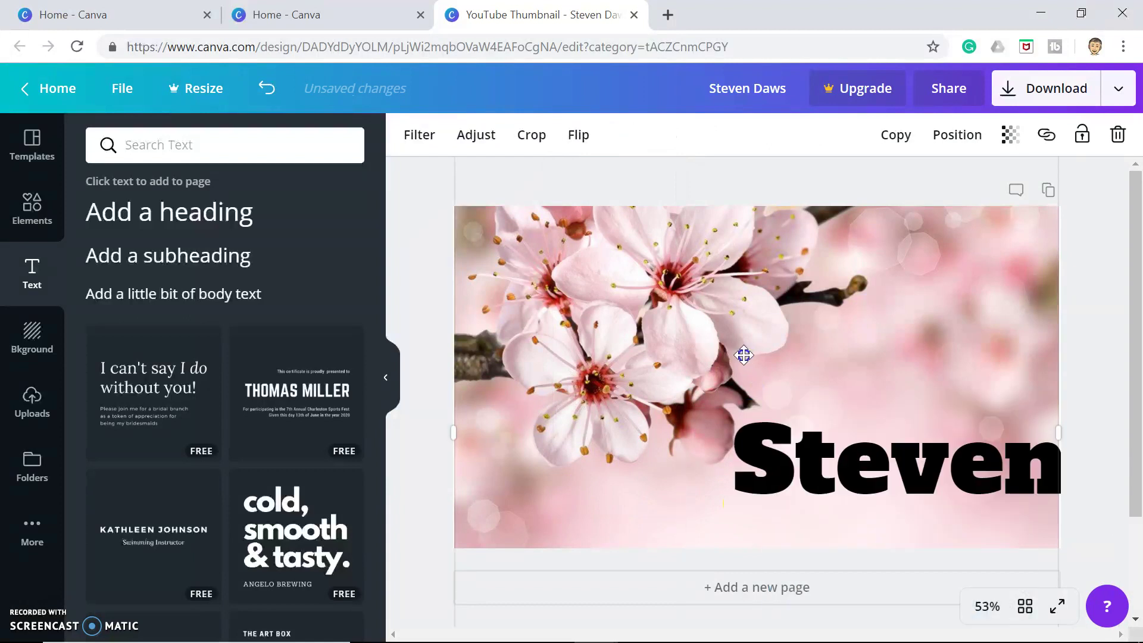
pyautogui.doubleClick(798, 425)
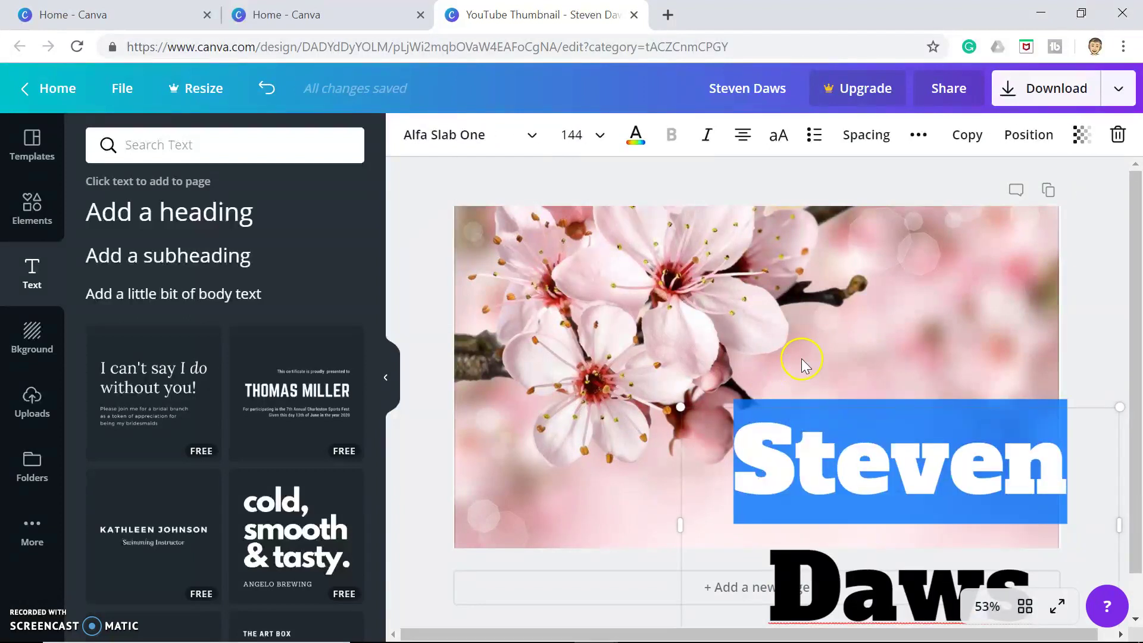
pyautogui.click(801, 359)
# Reposition and corner-resize the name text box so it fits on the photo's right side
pyautogui.moveTo(810, 447); pyautogui.dragTo(779, 339)
pyautogui.click(813, 357)
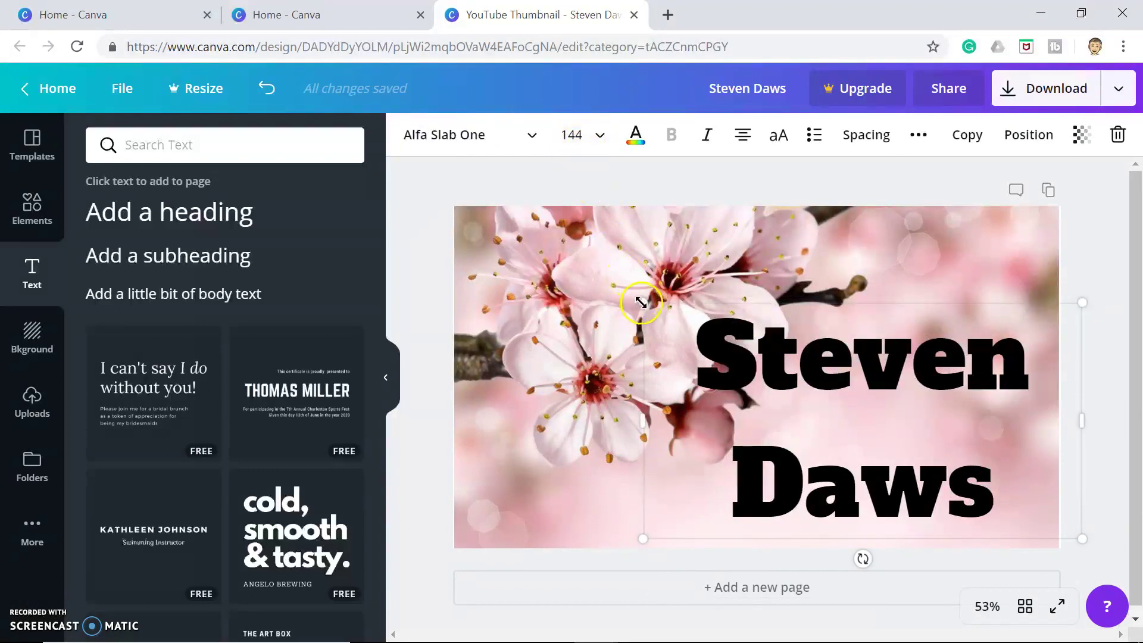
pyautogui.moveTo(642, 301); pyautogui.dragTo(728, 355)
pyautogui.moveTo(911, 406); pyautogui.dragTo(893, 406)
# Try light blue for the name text, then set it back to black
pyautogui.click(636, 134)
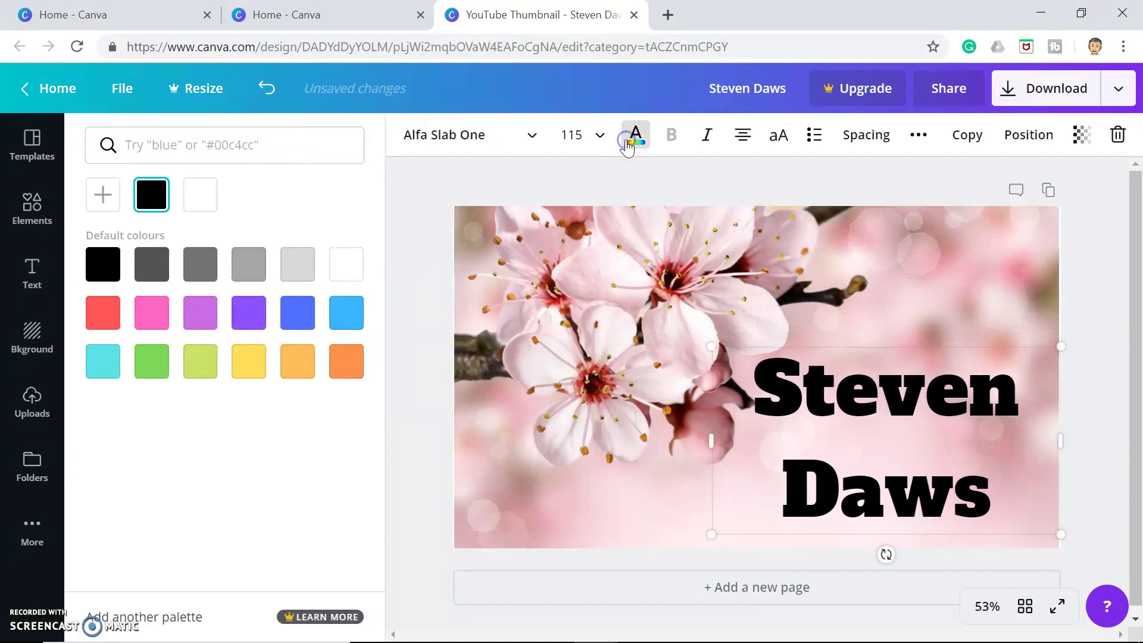
pyautogui.click(351, 314)
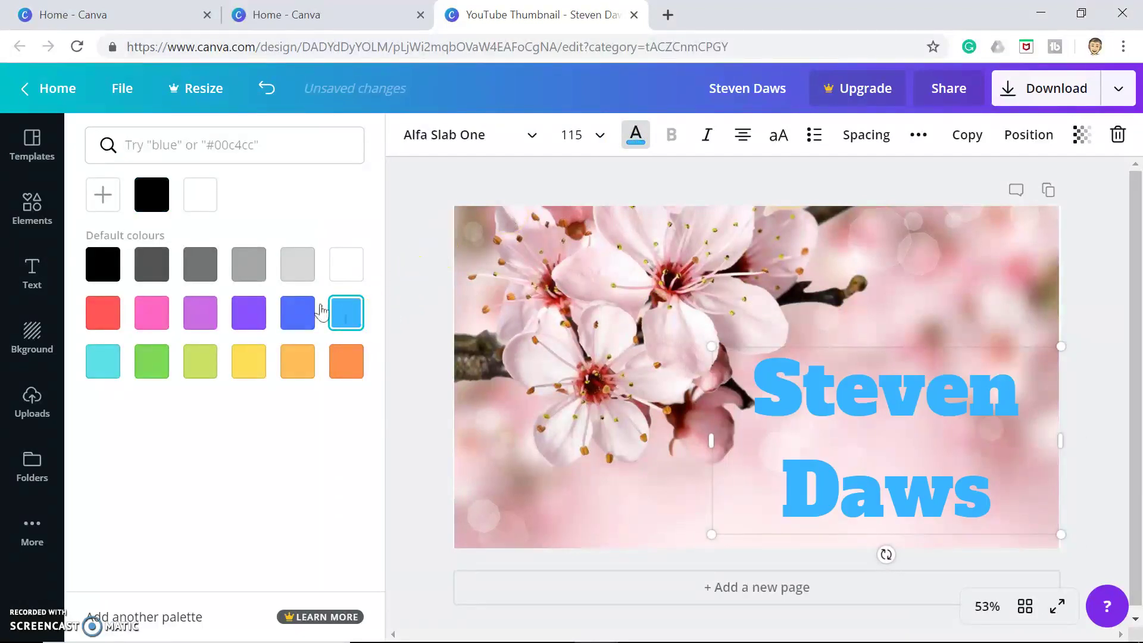
pyautogui.click(150, 207)
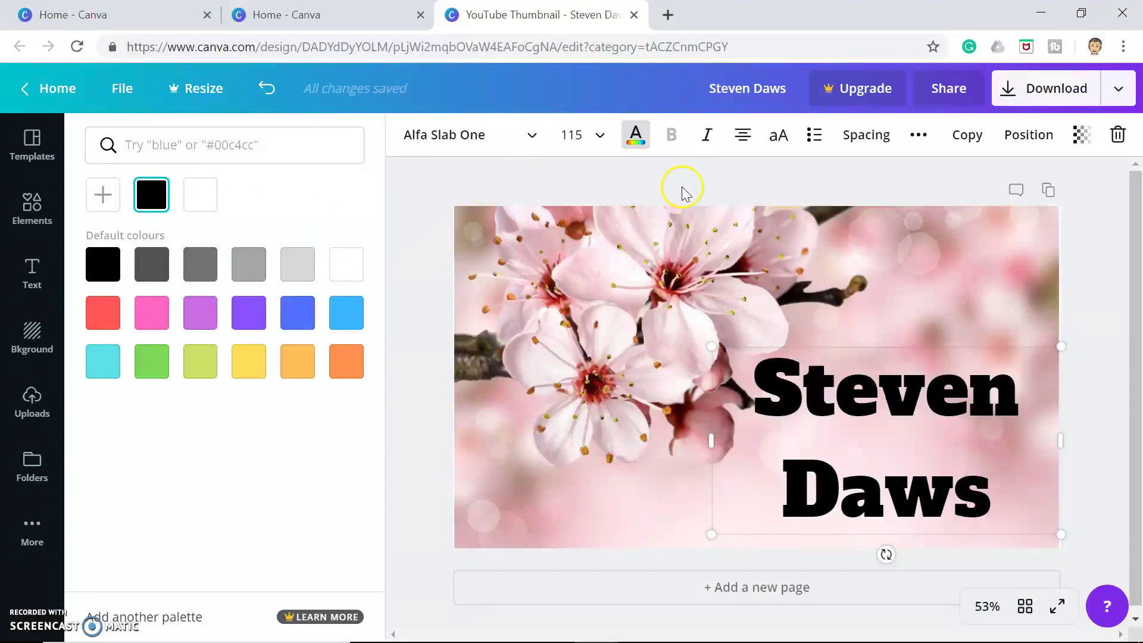
pyautogui.click(918, 136)
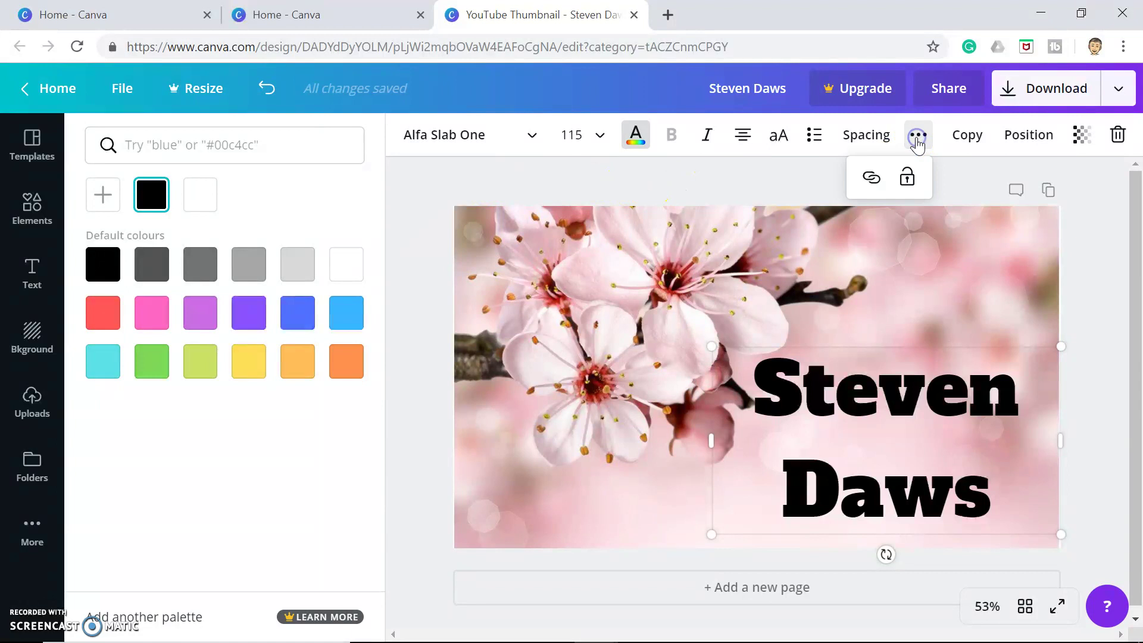
pyautogui.click(771, 177)
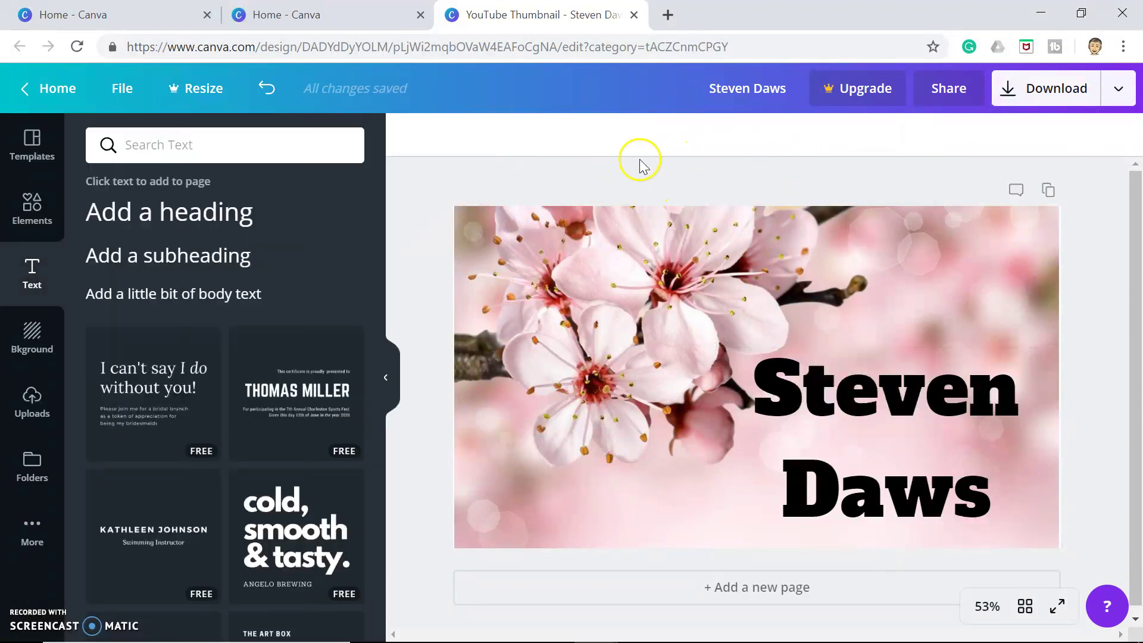
# Duplicate the name text box so a second copy sits slightly offset
pyautogui.click(850, 408)
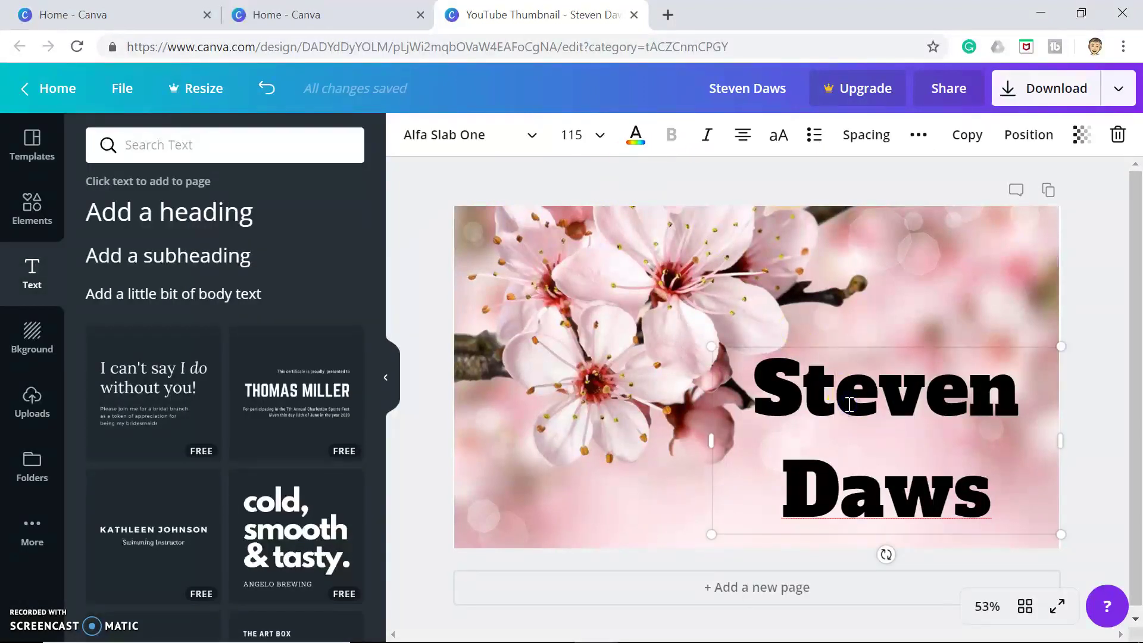
pyautogui.click(927, 409)
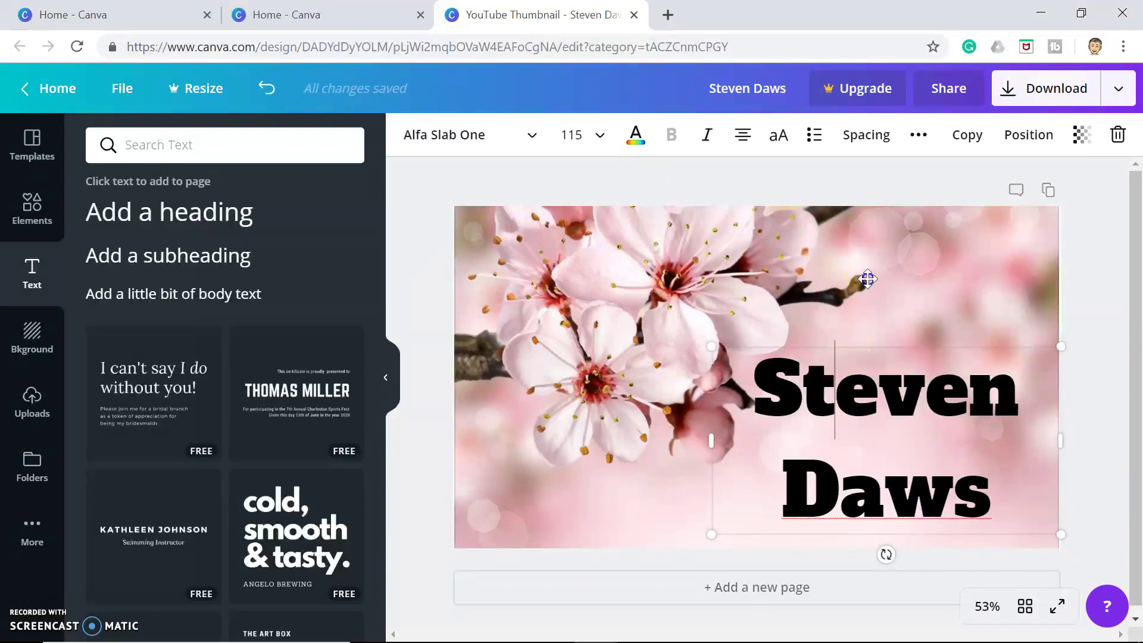
pyautogui.click(873, 336)
pyautogui.click(882, 395)
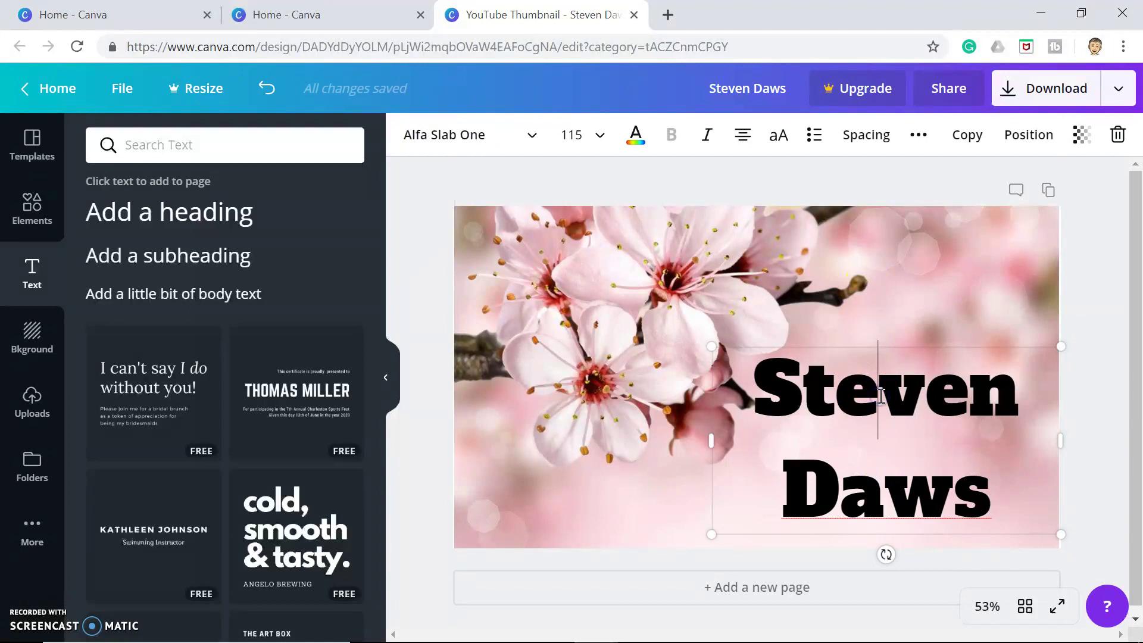
pyautogui.click(969, 138)
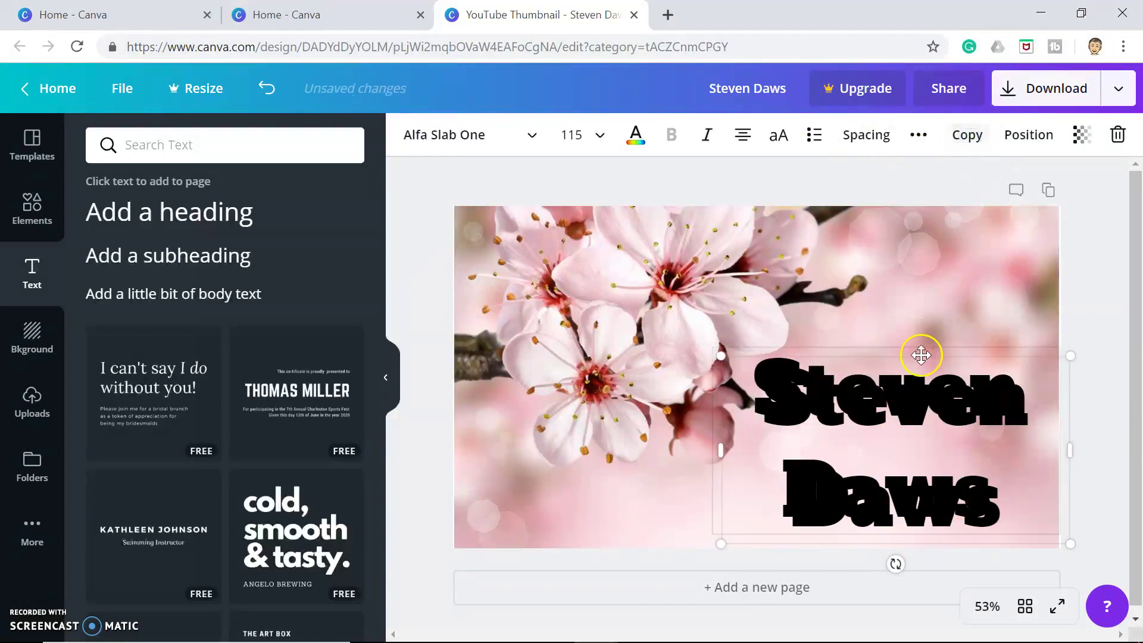
pyautogui.click(881, 410)
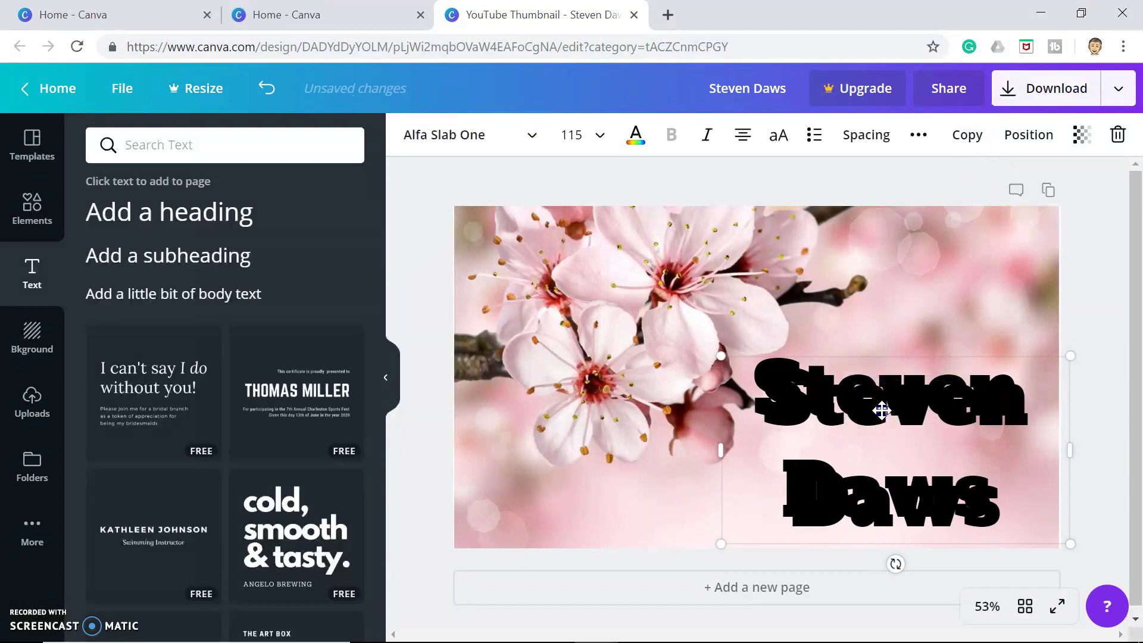
pyautogui.click(840, 274)
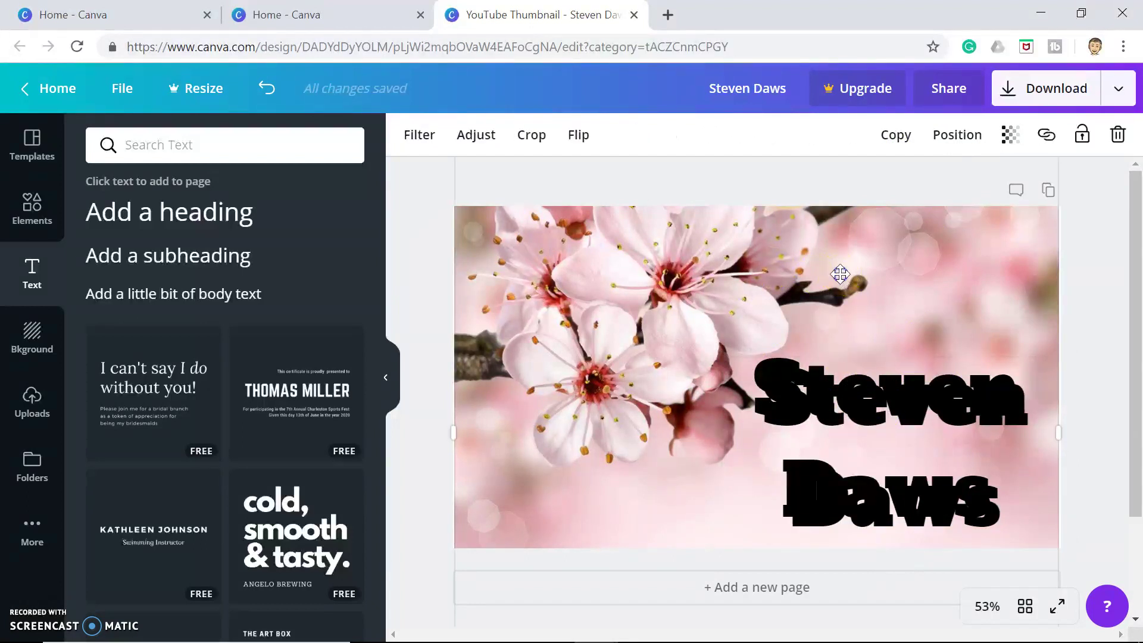
# Make the top name copy white and nudge it up-left over the black copy
pyautogui.click(852, 390)
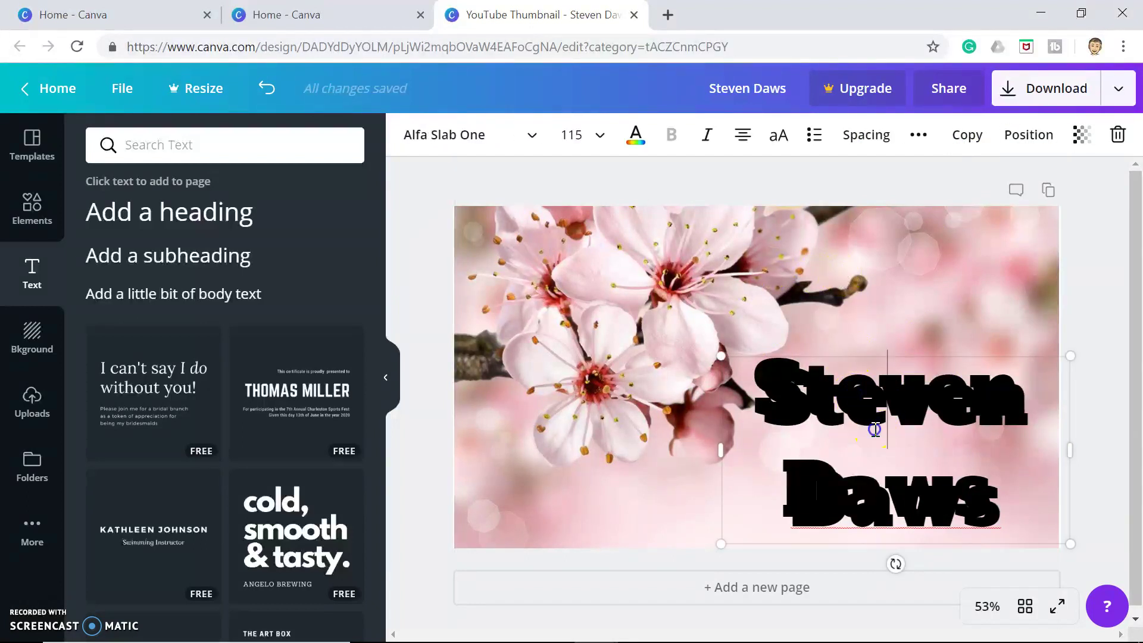
pyautogui.click(636, 134)
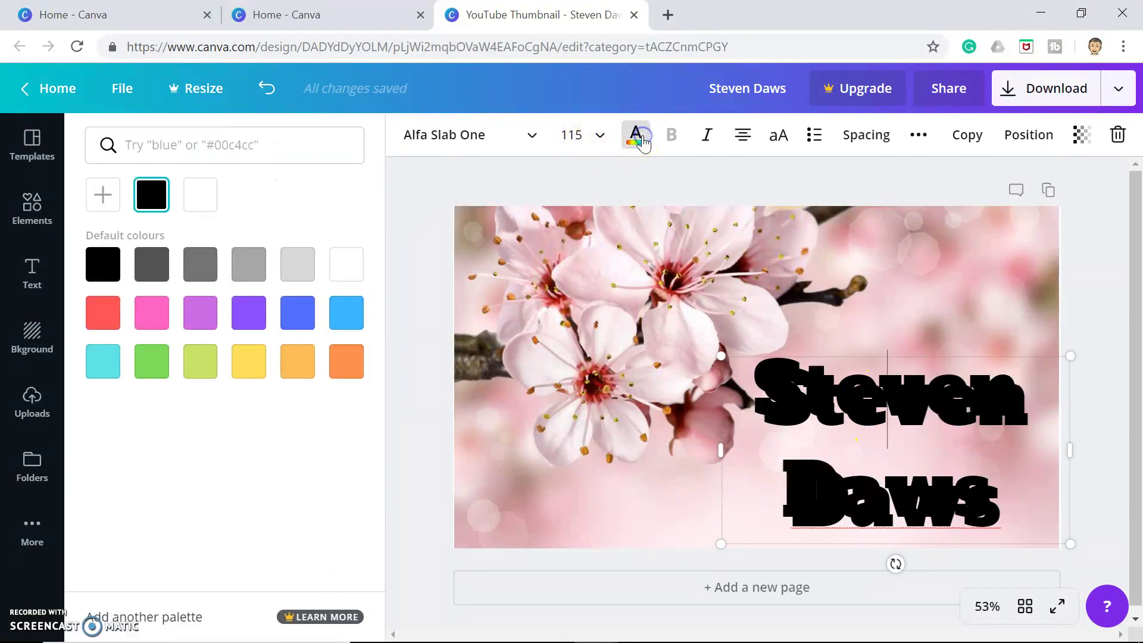
pyautogui.click(200, 194)
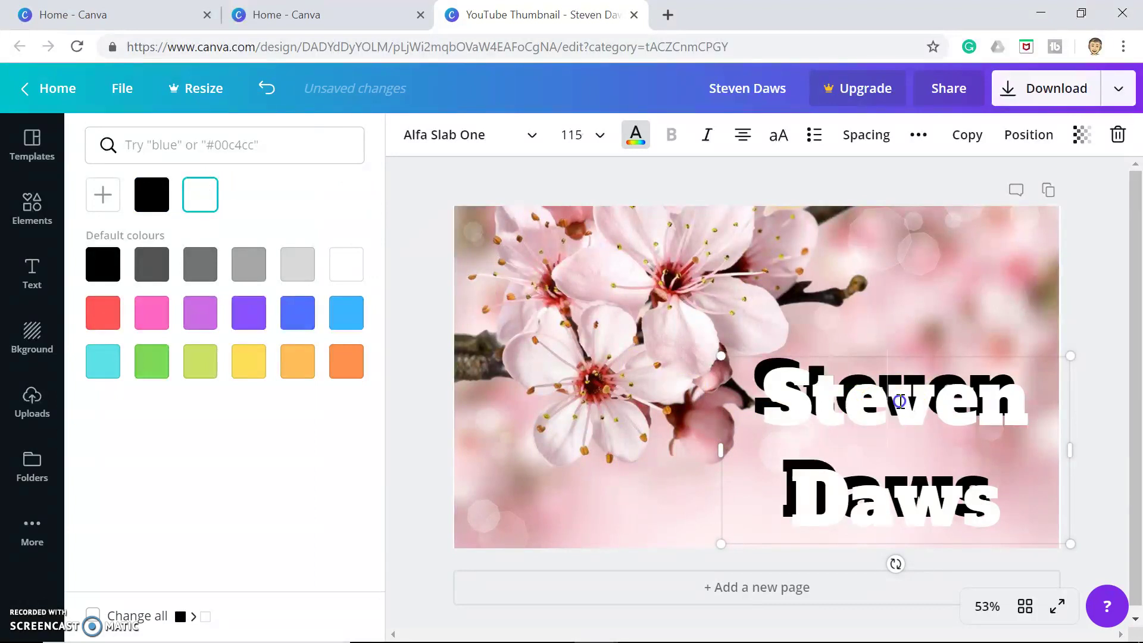
pyautogui.click(919, 270)
pyautogui.moveTo(899, 417); pyautogui.dragTo(893, 402)
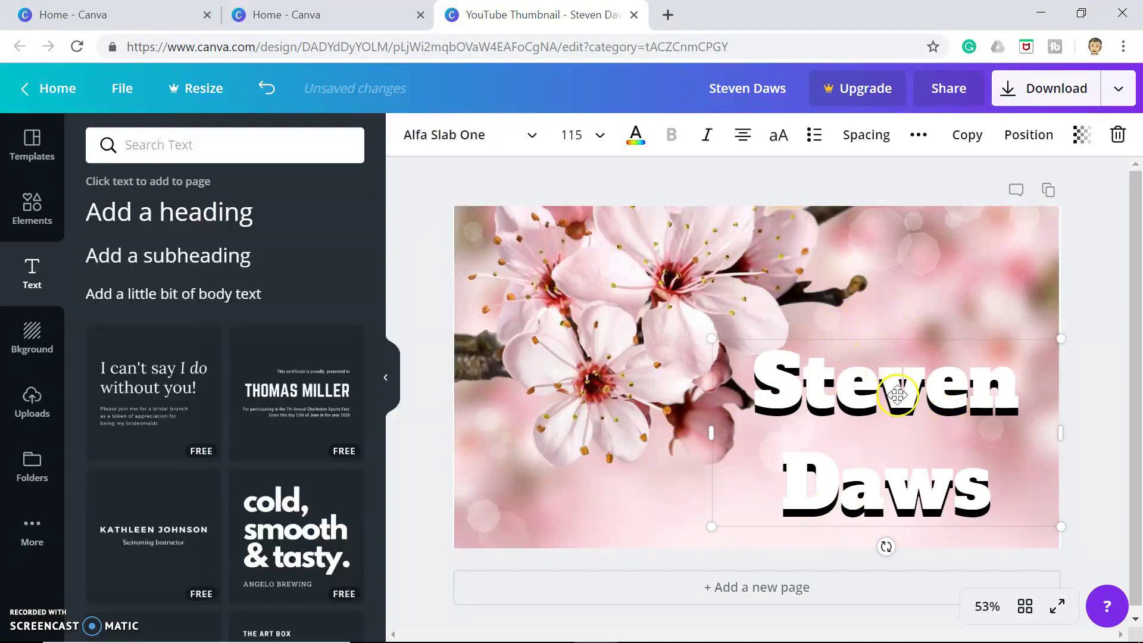
# Change the top name copy's colour from white to the blue swatch
pyautogui.click(645, 138)
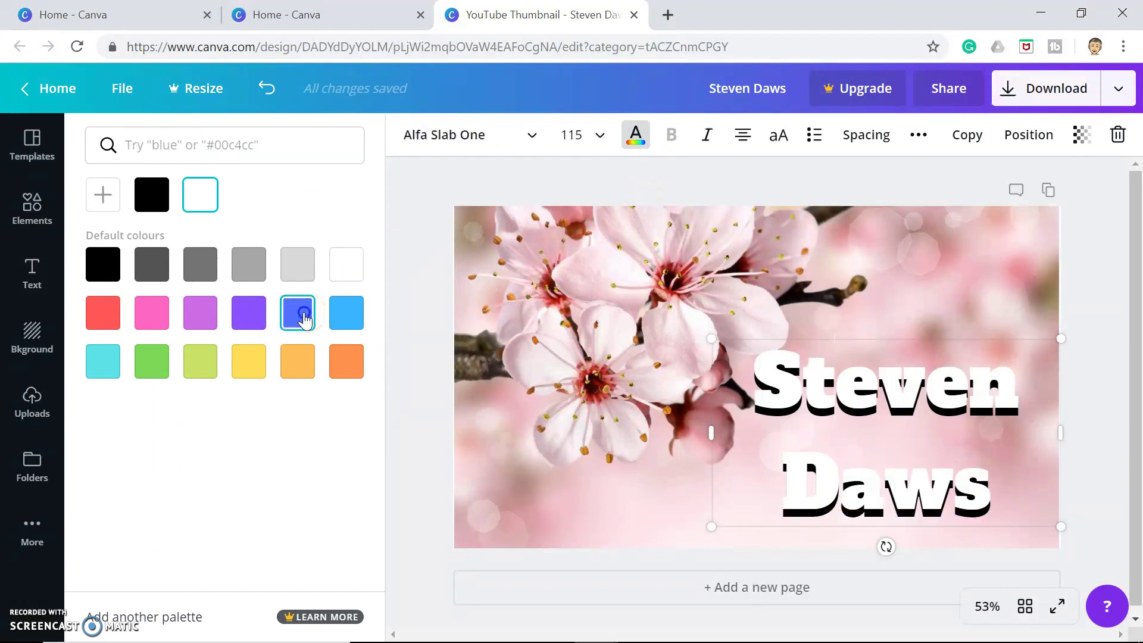
pyautogui.click(301, 315)
pyautogui.click(546, 467)
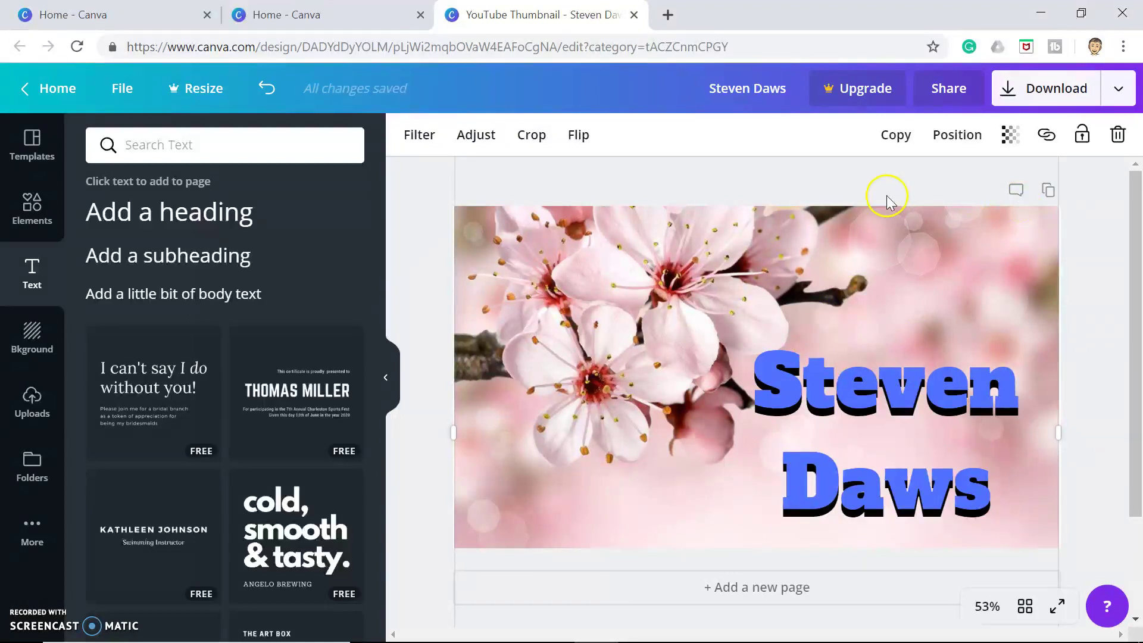
# Adjust the blossom photo: brightness -33, contrast 62, saturation 59, blur 13, vignette 100
pyautogui.click(508, 373)
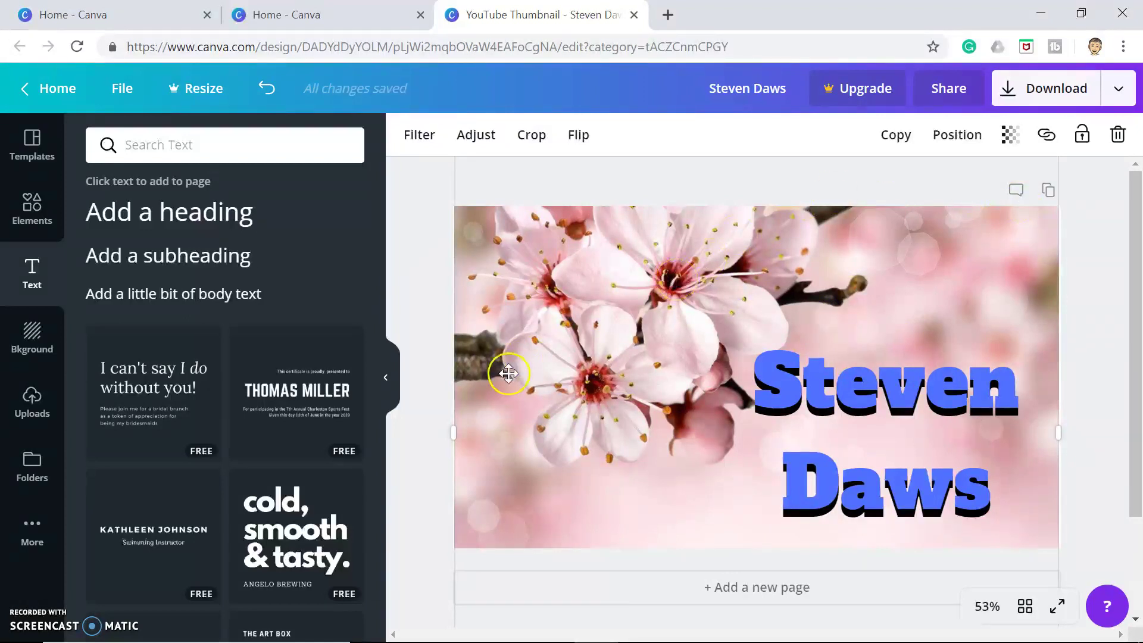
pyautogui.click(535, 395)
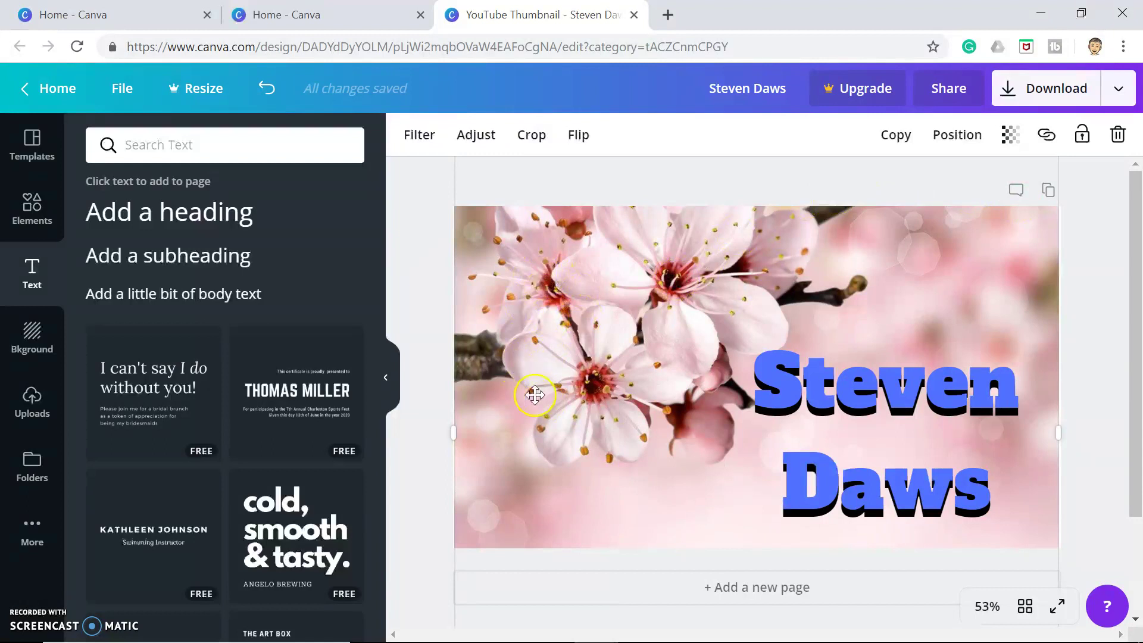
pyautogui.click(478, 136)
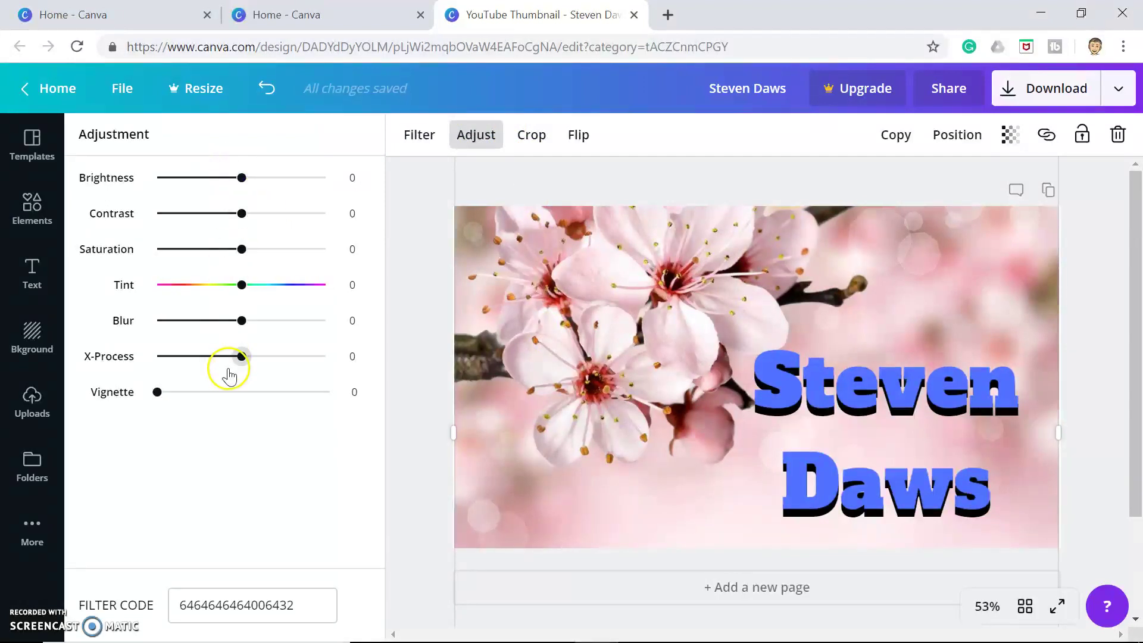
pyautogui.moveTo(244, 186); pyautogui.dragTo(295, 225)
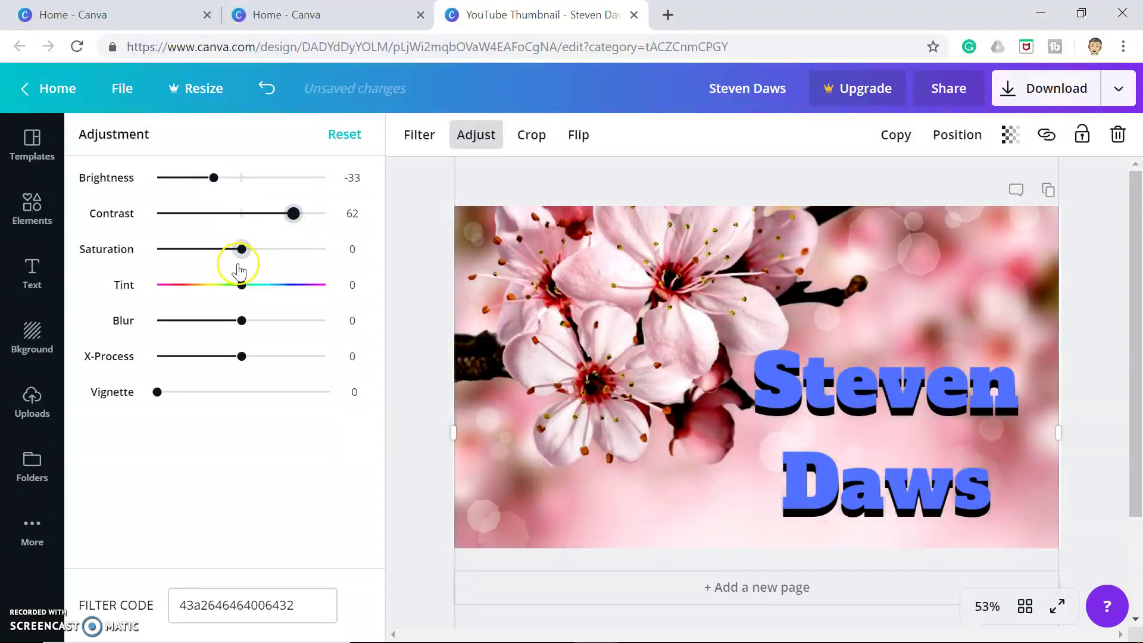
pyautogui.moveTo(292, 260); pyautogui.dragTo(294, 260)
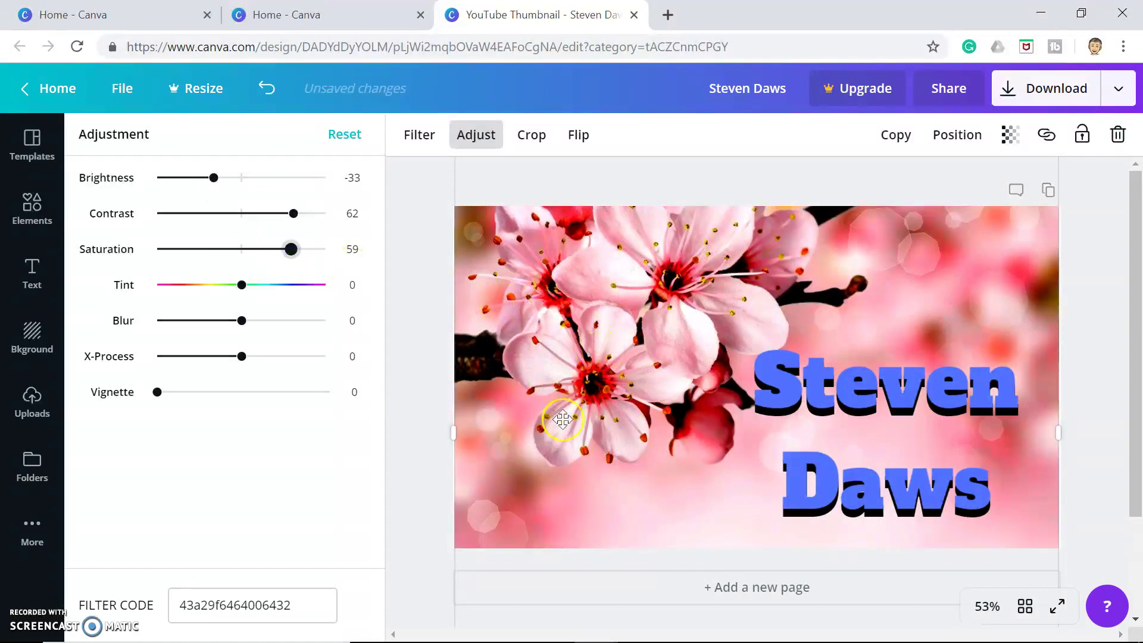
pyautogui.click(242, 323)
pyautogui.moveTo(244, 332)
pyautogui.mouseDown()
pyautogui.moveTo(283, 327)
pyautogui.moveTo(252, 327)
pyautogui.mouseUp()
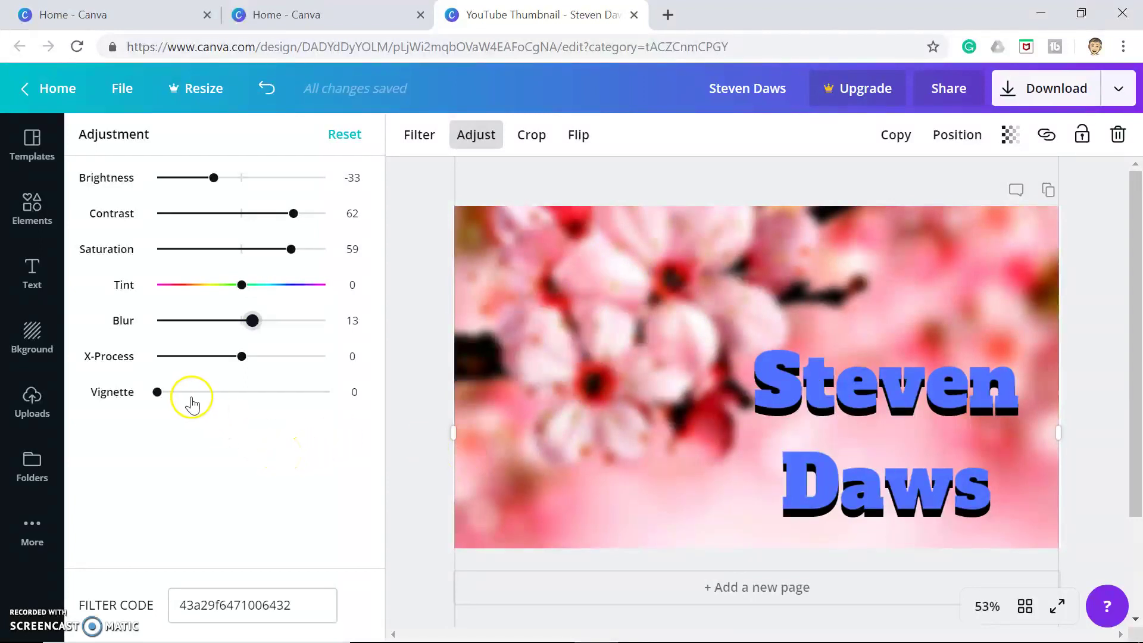
pyautogui.moveTo(158, 392); pyautogui.dragTo(347, 403)
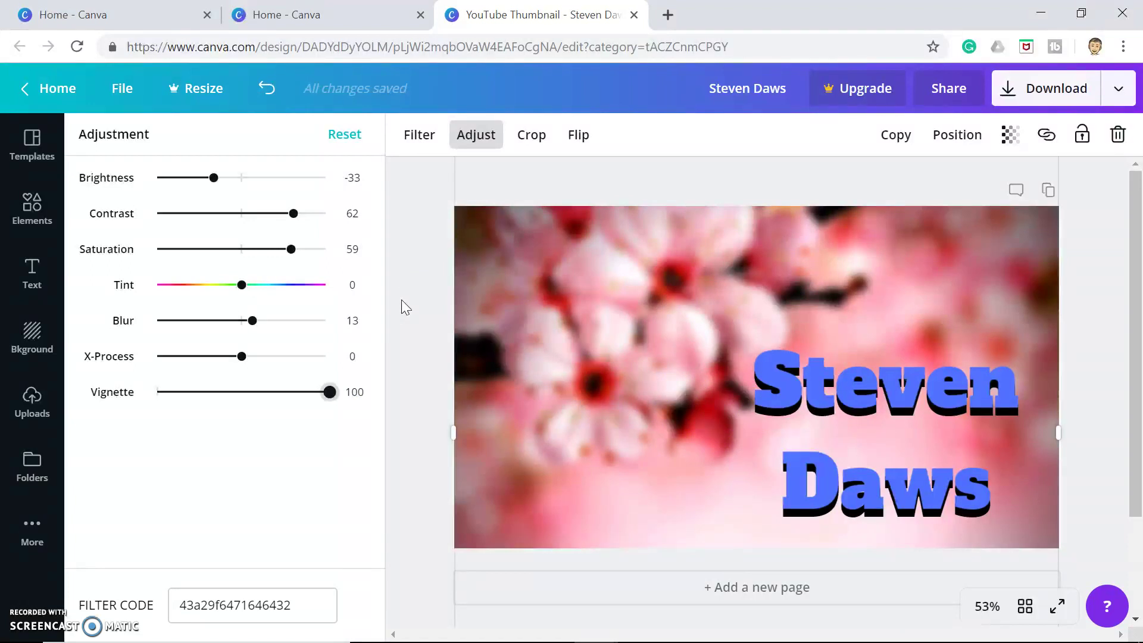
pyautogui.click(594, 273)
# Delete the flower background and place the uploaded microphone photo to fill the left half
pyautogui.click(33, 402)
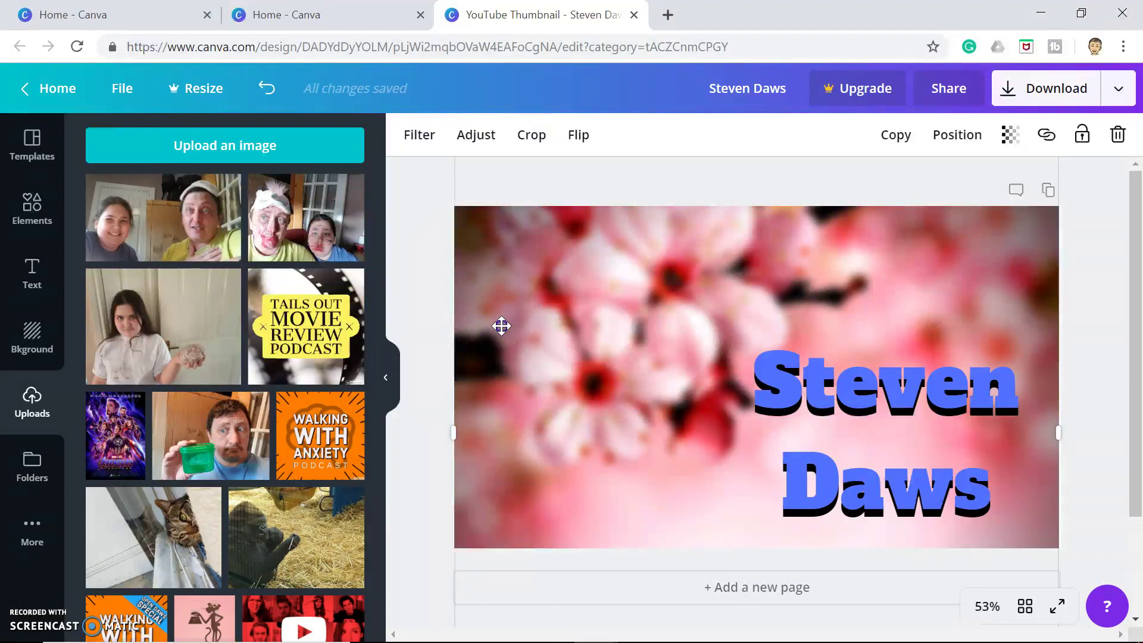
pyautogui.press('Delete')
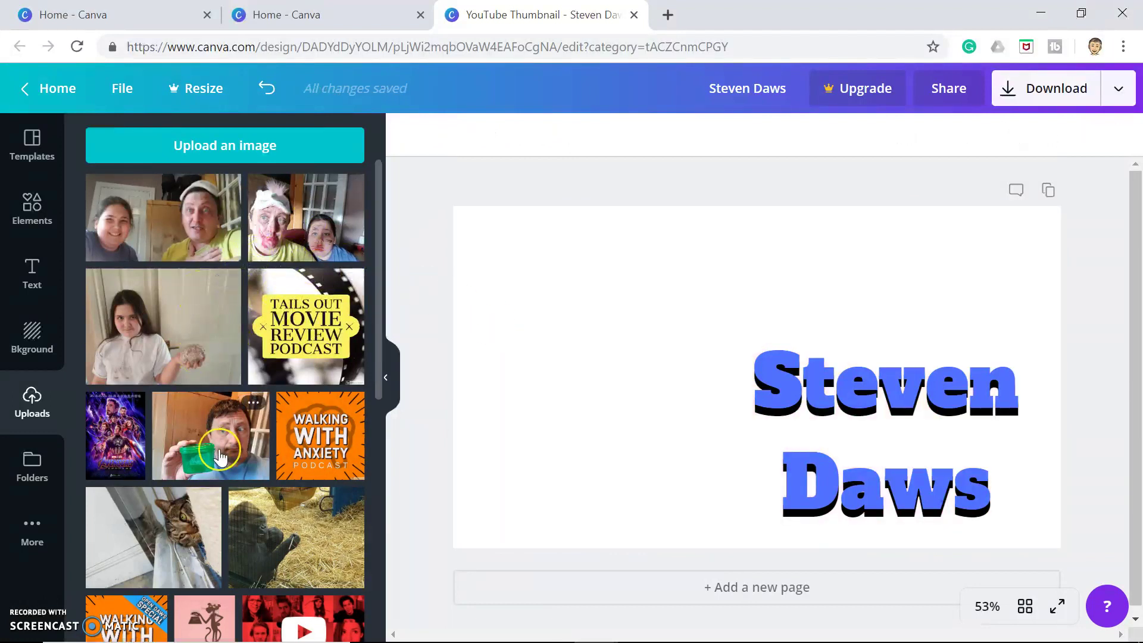
pyautogui.scroll(-7, 218, 450)
pyautogui.scroll(-4, 220, 458)
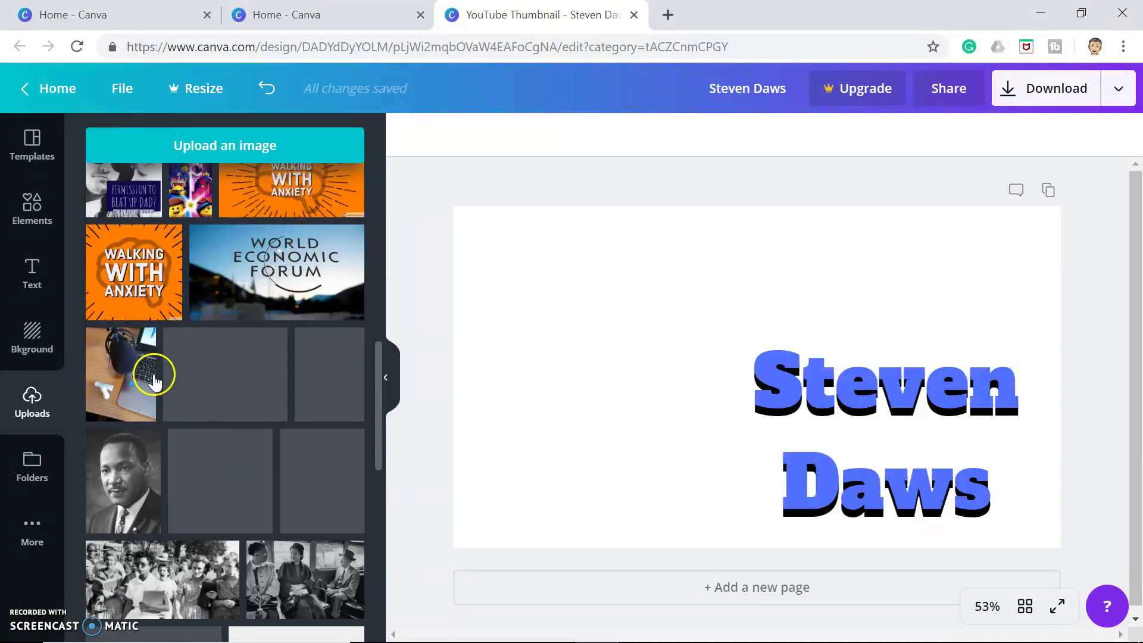
pyautogui.click(145, 374)
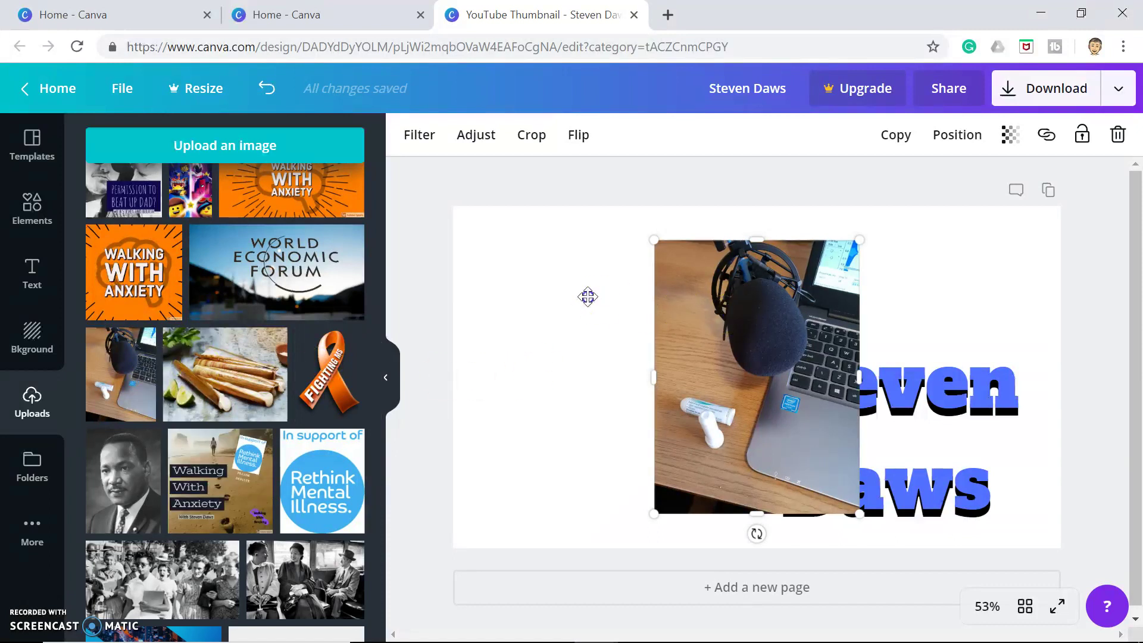
pyautogui.moveTo(587, 296); pyautogui.dragTo(527, 274)
pyautogui.moveTo(658, 476); pyautogui.dragTo(791, 585)
# Realign the black name copy just behind the blue text as its shadow
pyautogui.moveTo(841, 387); pyautogui.dragTo(850, 320)
pyautogui.click(863, 485)
pyautogui.moveTo(862, 496); pyautogui.dragTo(876, 436)
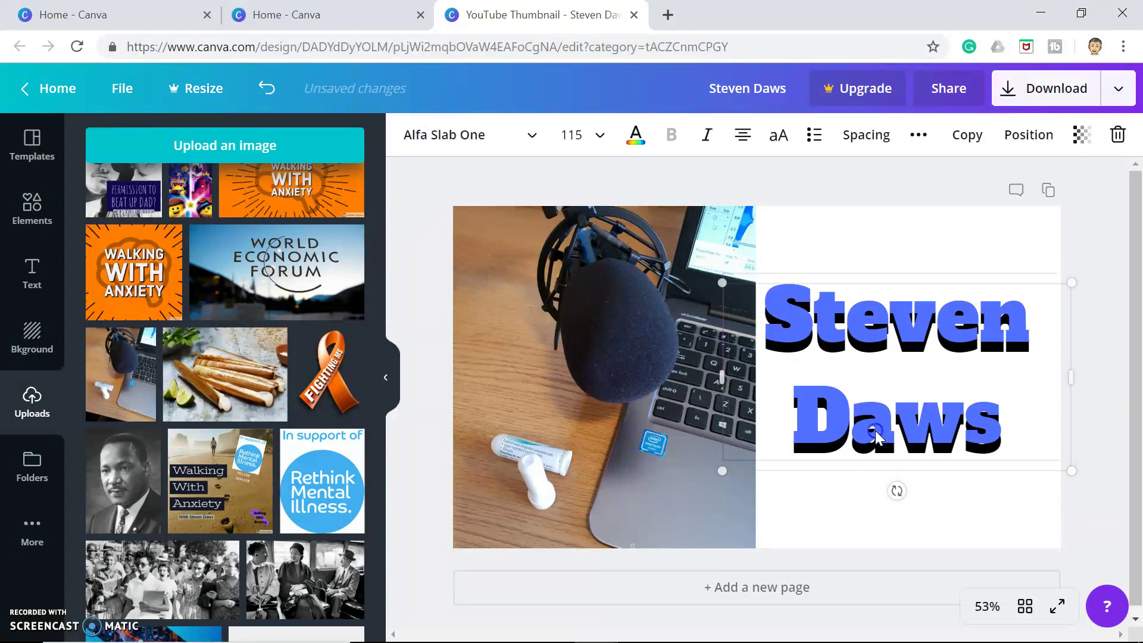
pyautogui.click(860, 529)
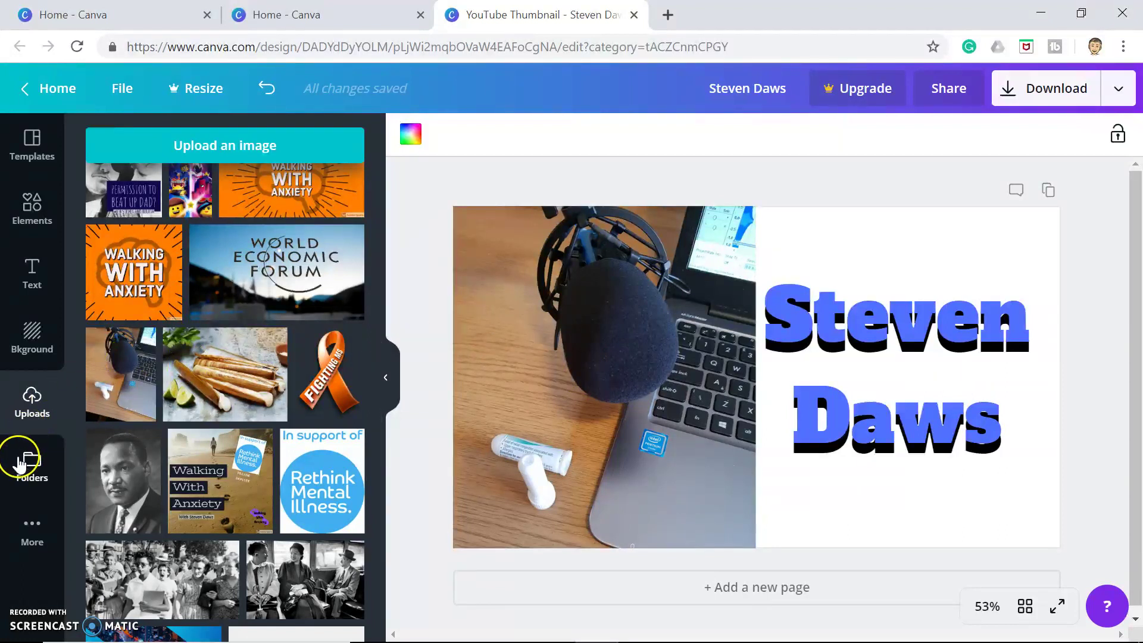
# Leave the thumbnail editor for the Canva Home page through the More panel
pyautogui.click(26, 539)
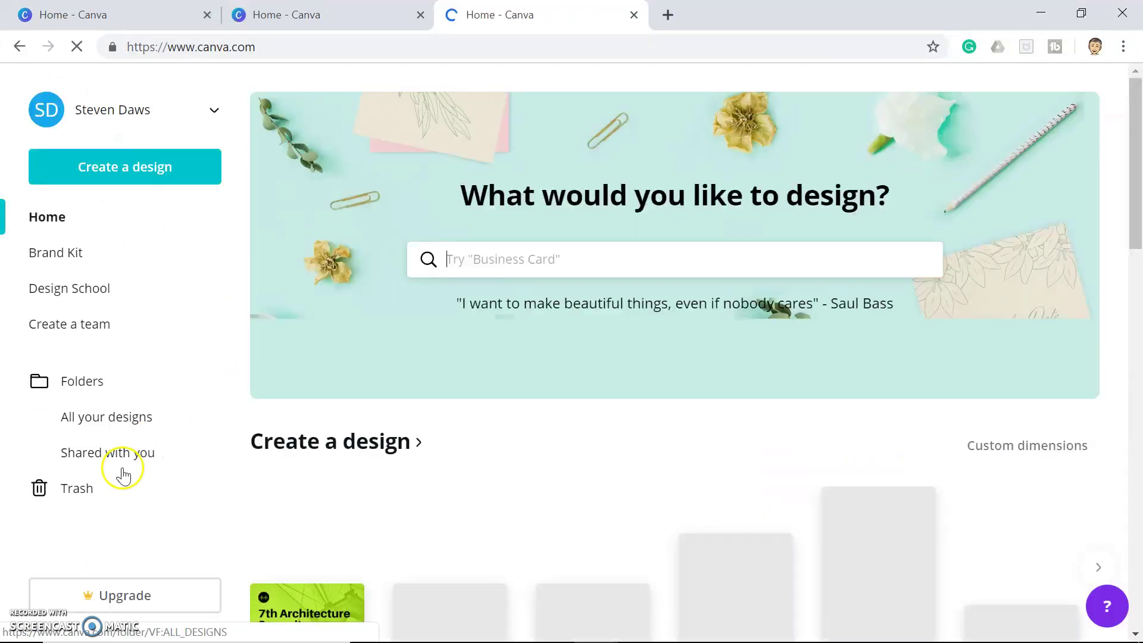
pyautogui.click(130, 536)
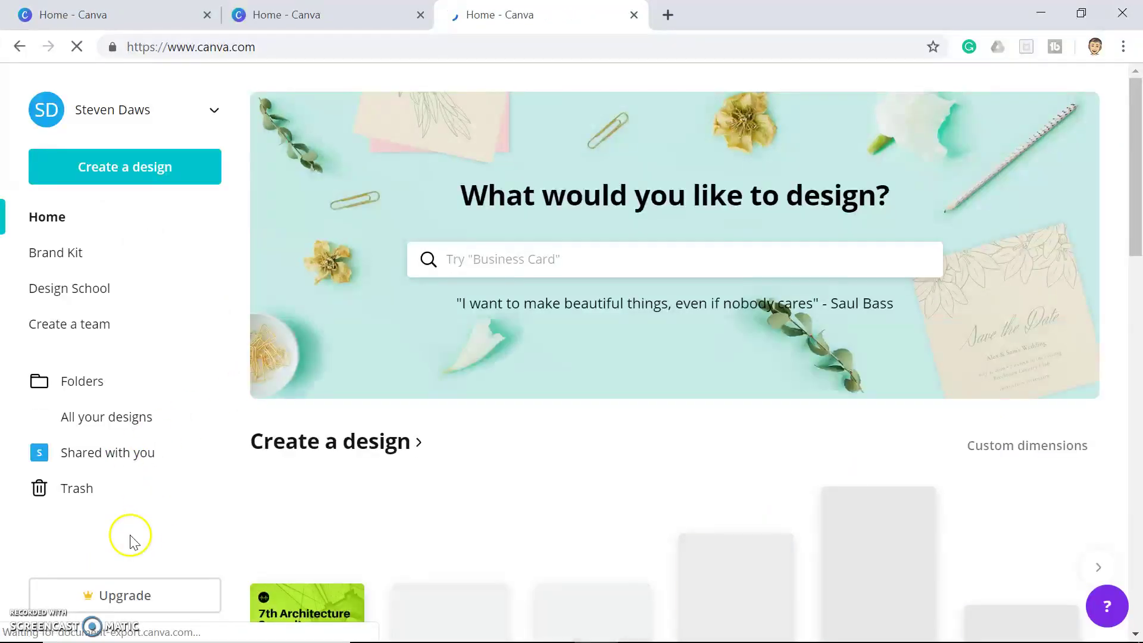
pyautogui.click(137, 596)
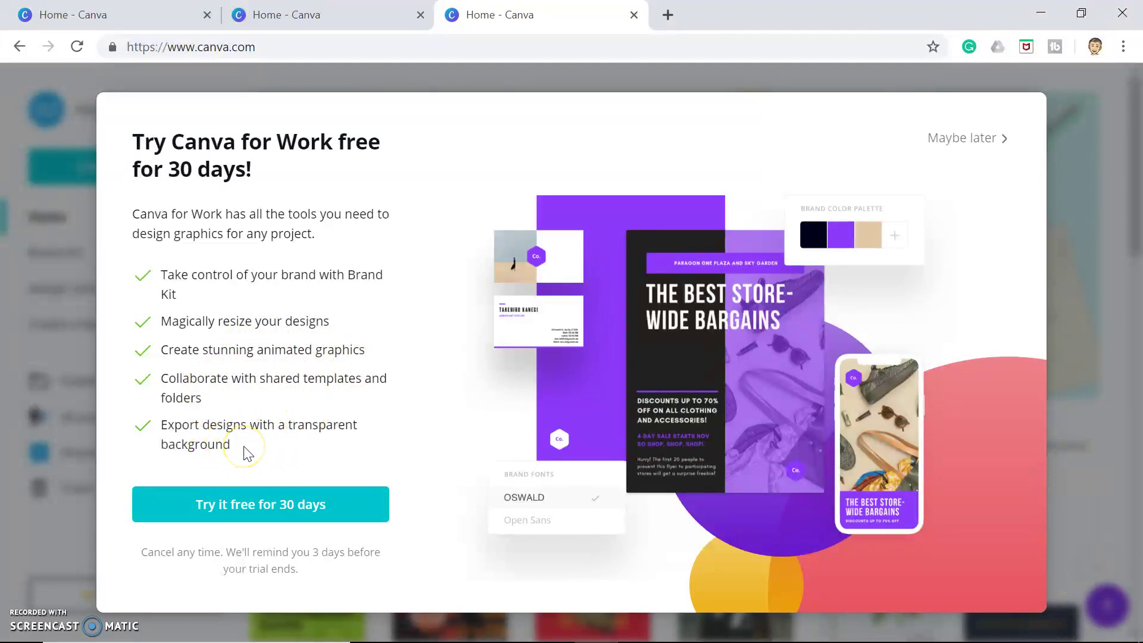
pyautogui.click(953, 142)
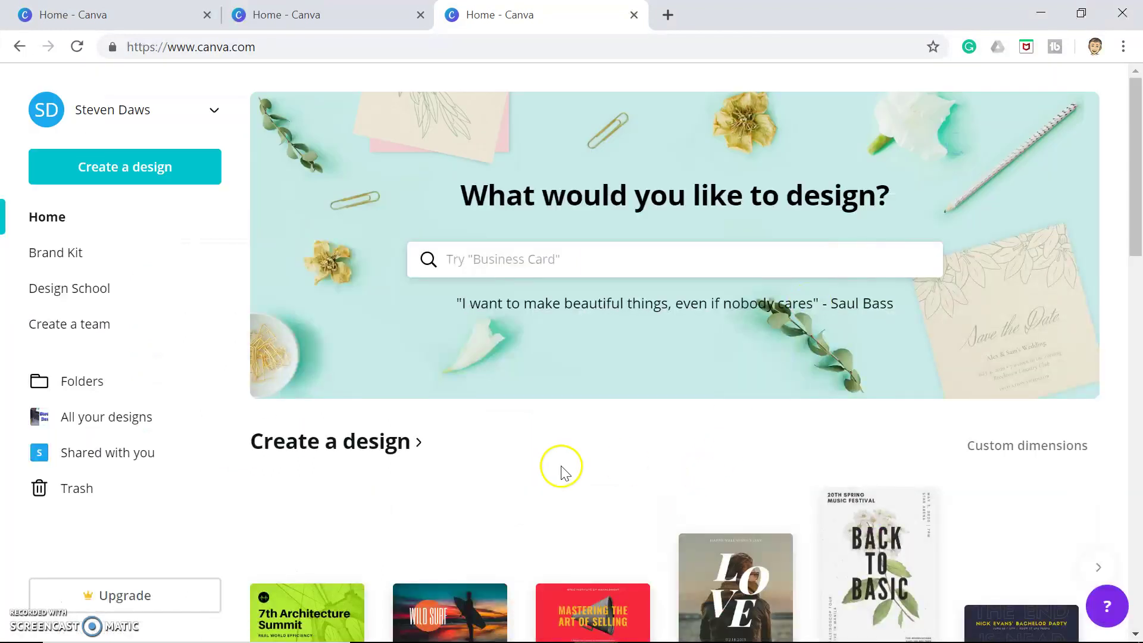
# Reopen the thumbnail design from Your designs and select the microphone photo
pyautogui.scroll(-2, 493, 513)
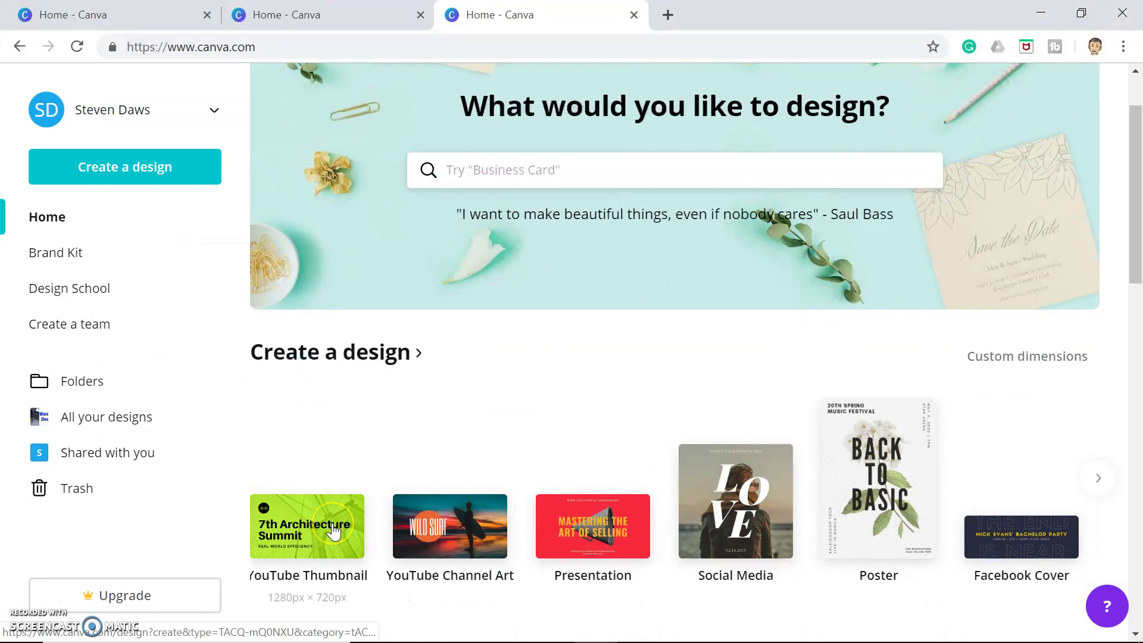
pyautogui.scroll(-4, 334, 532)
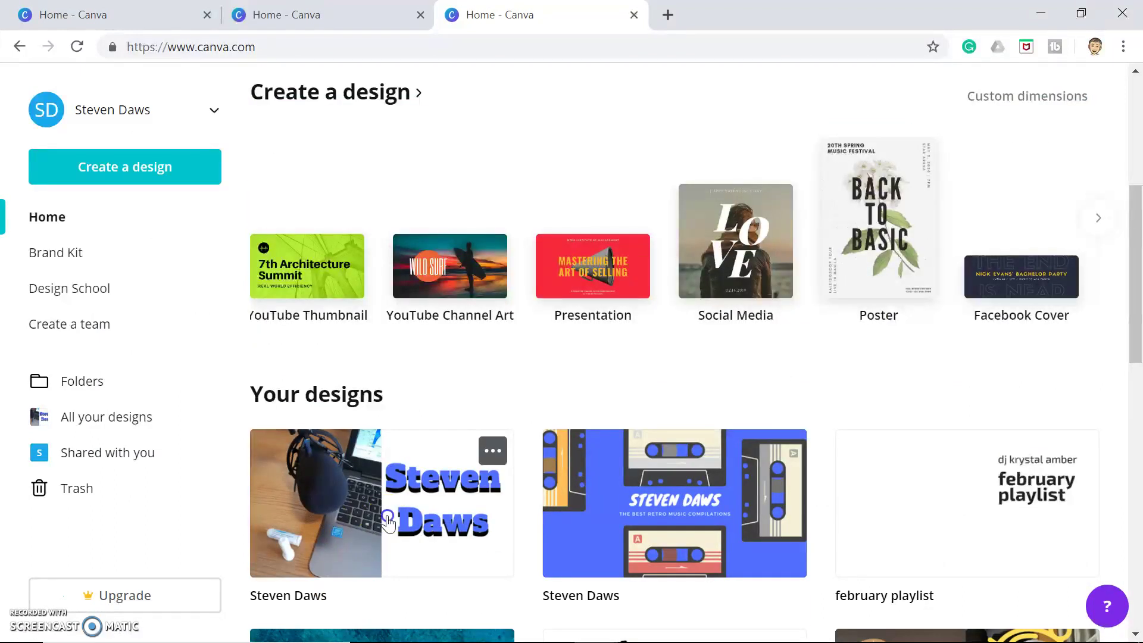
pyautogui.click(388, 521)
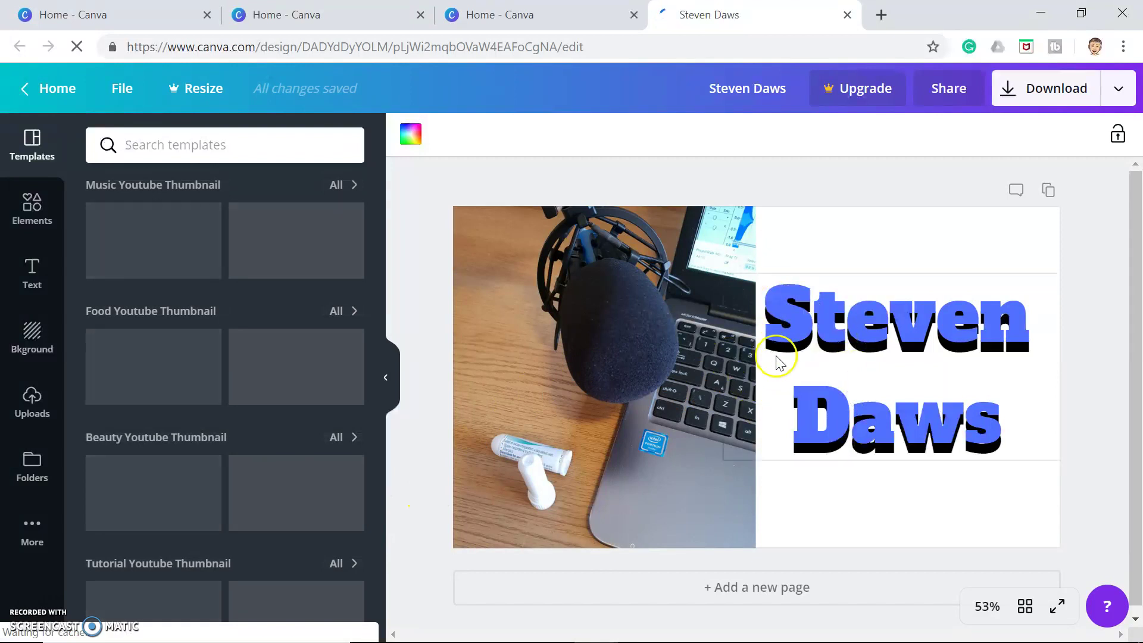
pyautogui.click(771, 183)
pyautogui.click(689, 348)
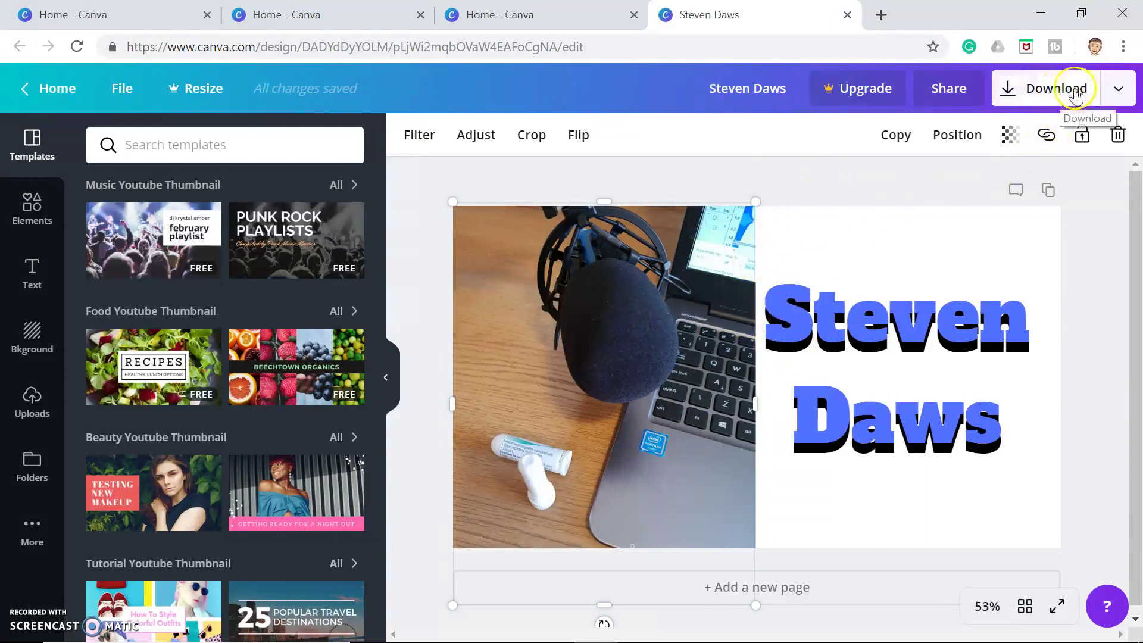
pyautogui.click(1115, 90)
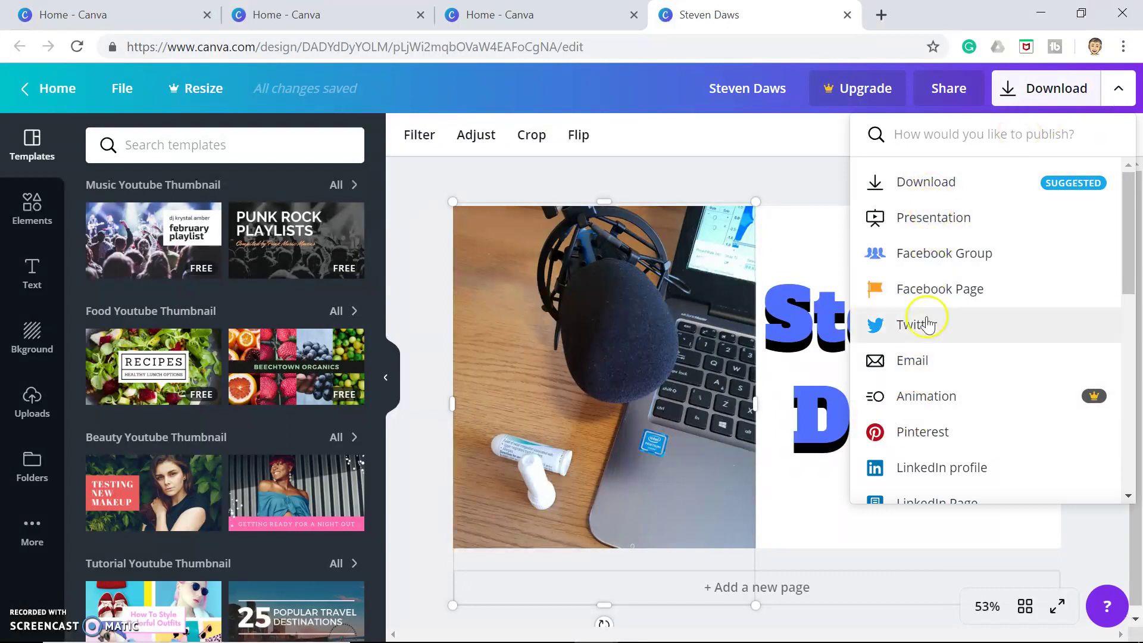
pyautogui.scroll(-4, 923, 399)
pyautogui.scroll(-5, 923, 402)
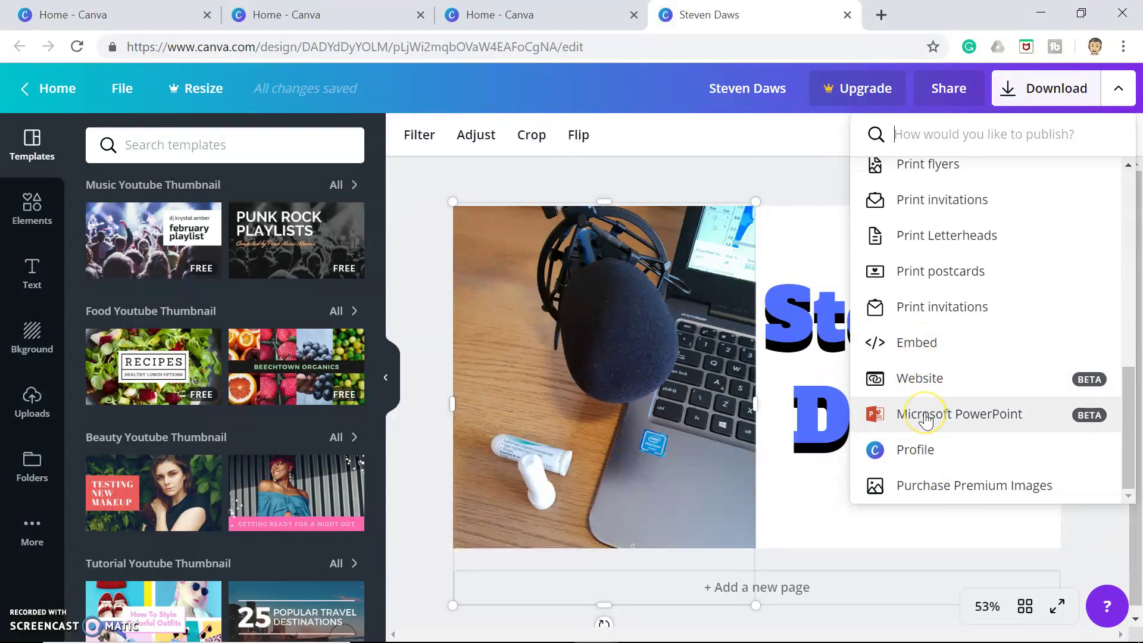
pyautogui.scroll(10, 926, 419)
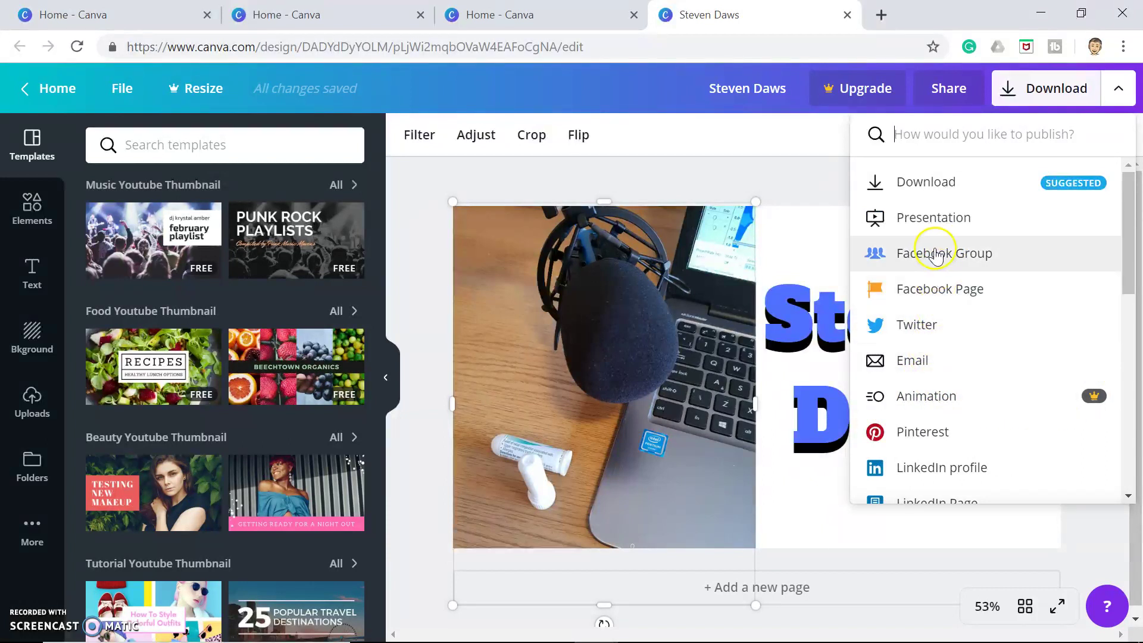
pyautogui.click(930, 190)
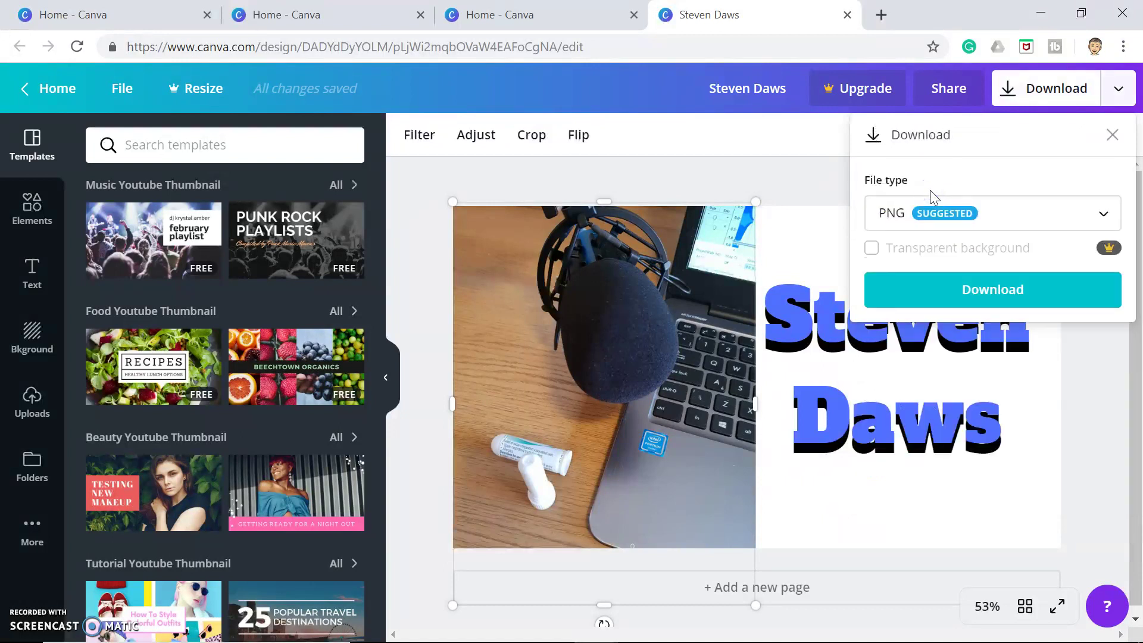
pyautogui.click(1104, 221)
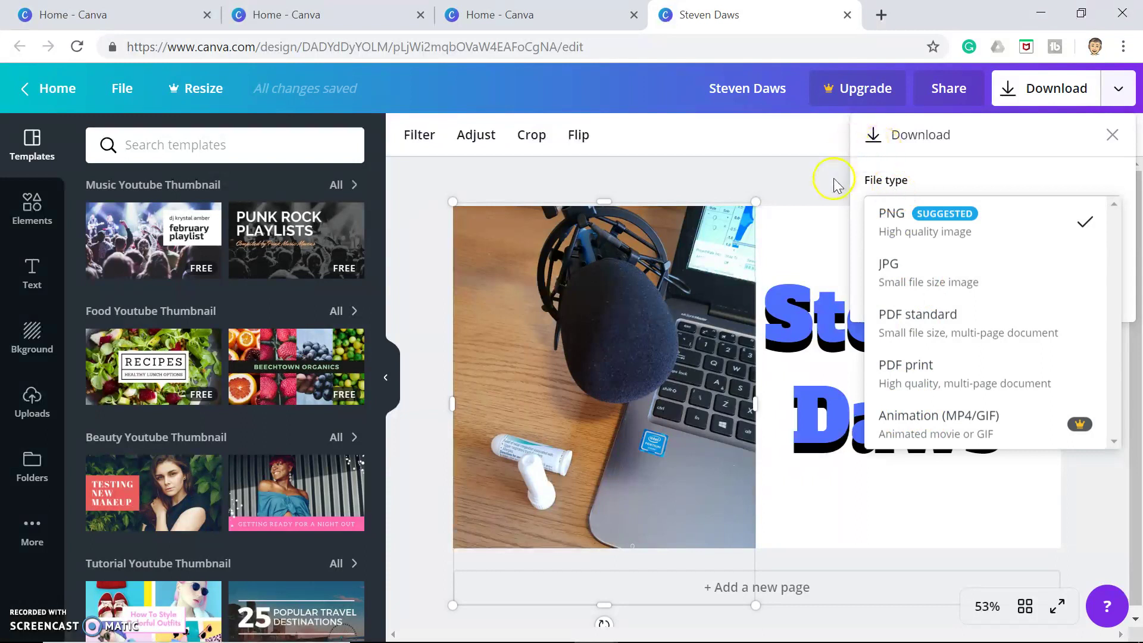
pyautogui.click(867, 161)
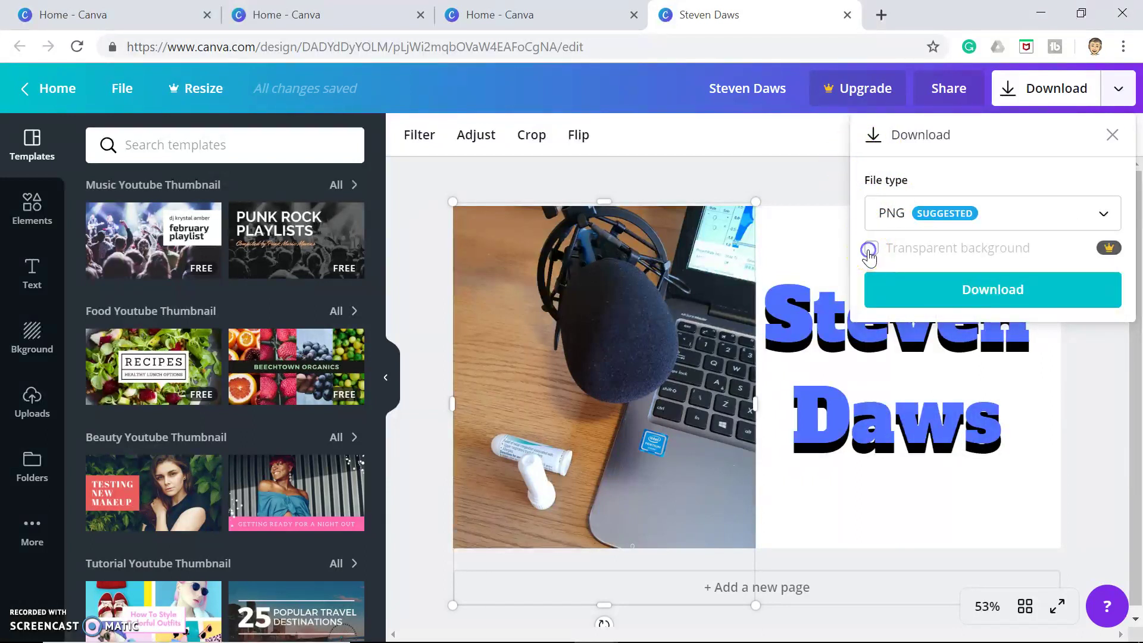
pyautogui.click(983, 256)
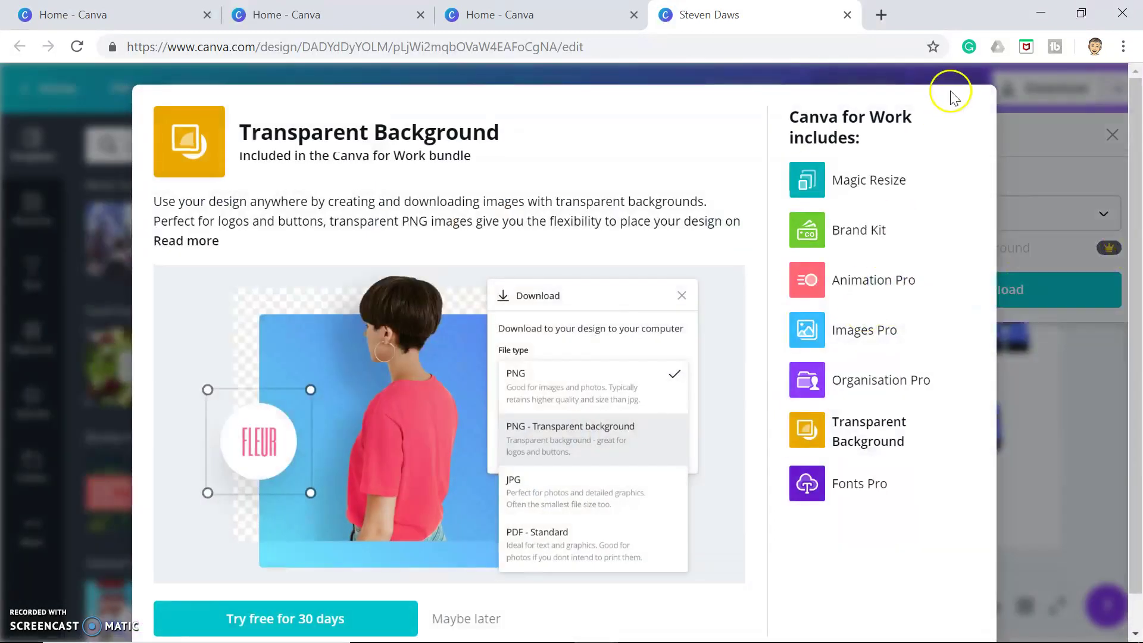
pyautogui.click(1038, 510)
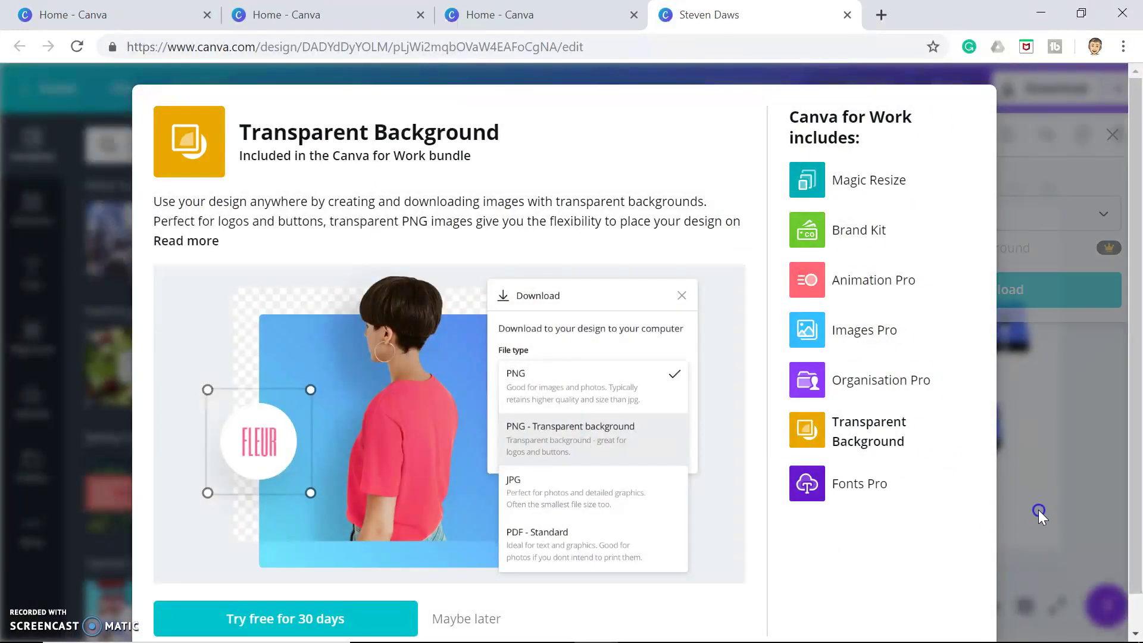